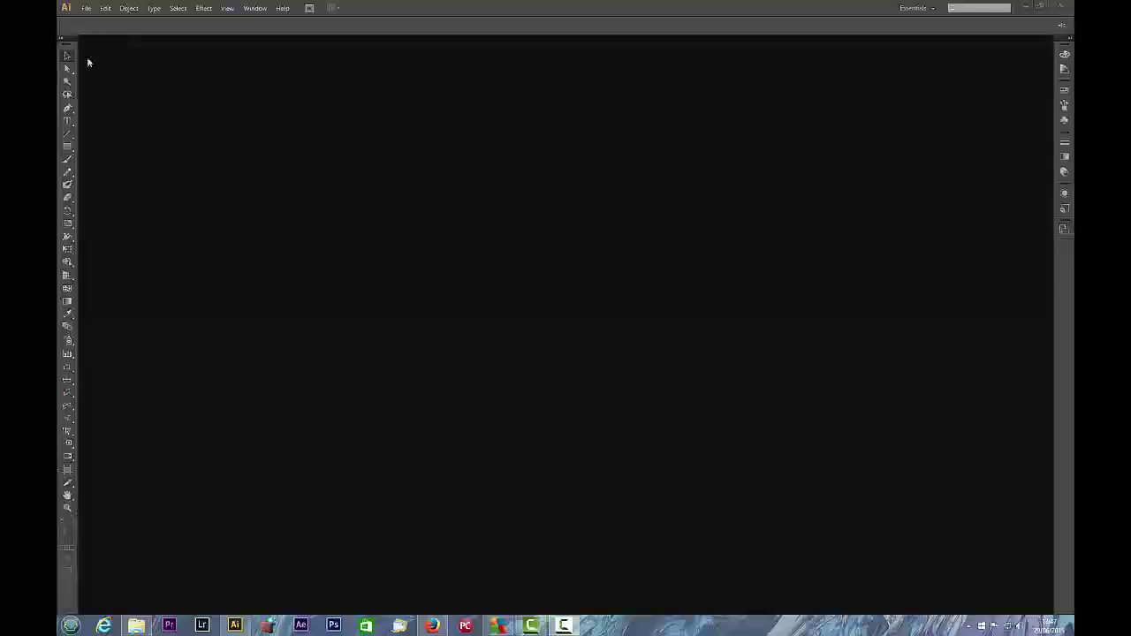
Open the File menu to begin a new document
click(87, 9)
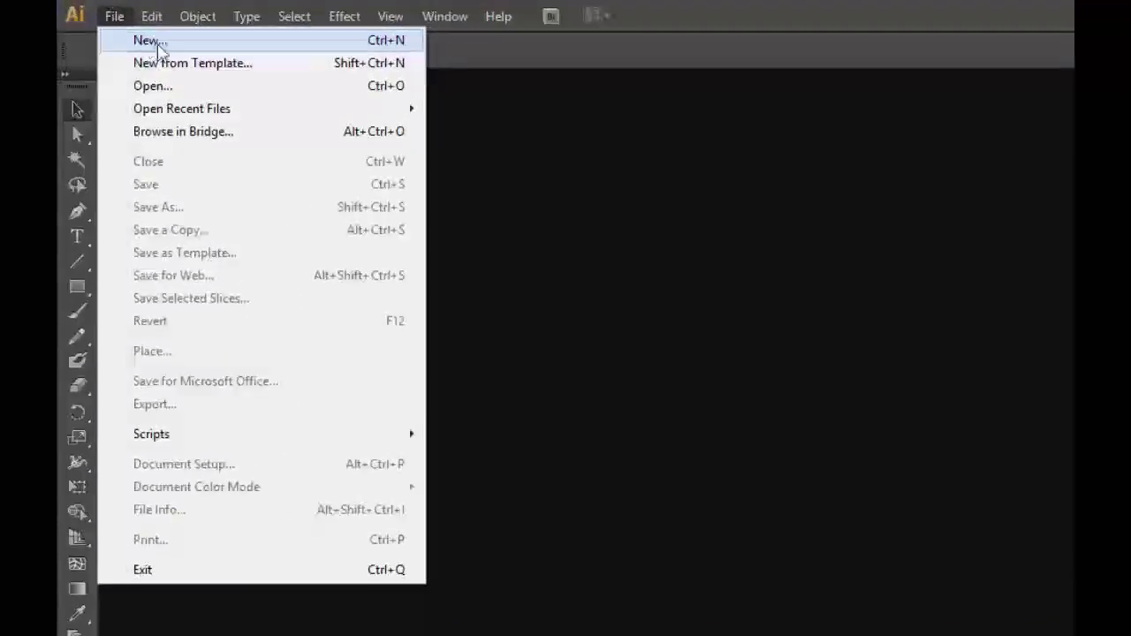
Start a new document and name it 'rombo test illustrator' in the New Document dialog
click(152, 44)
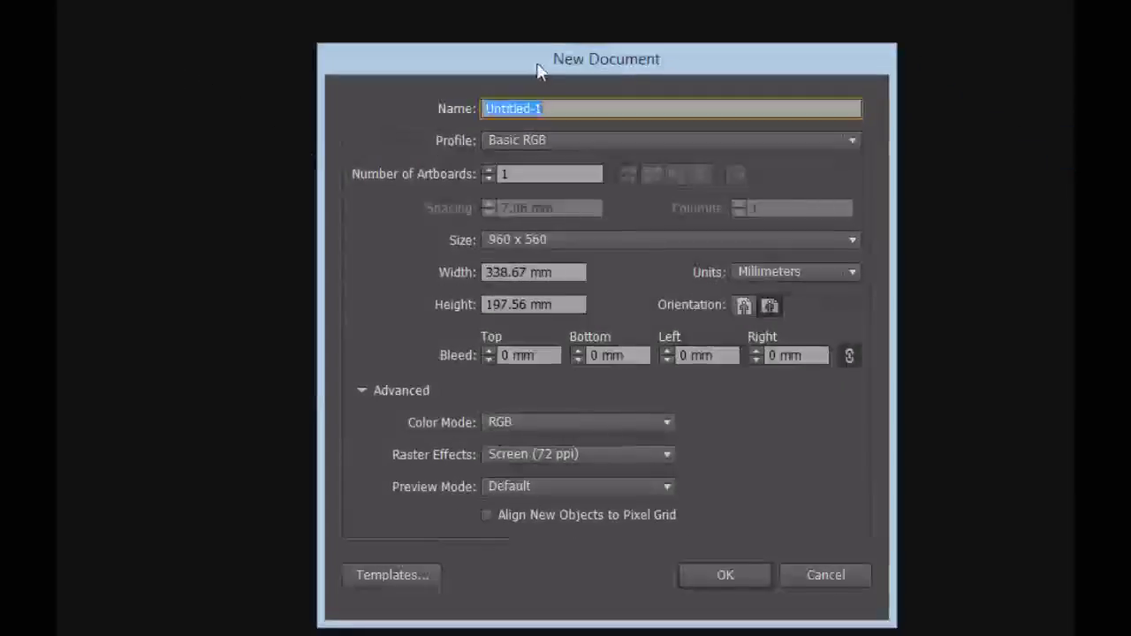
drag(510, 56, 257, 22)
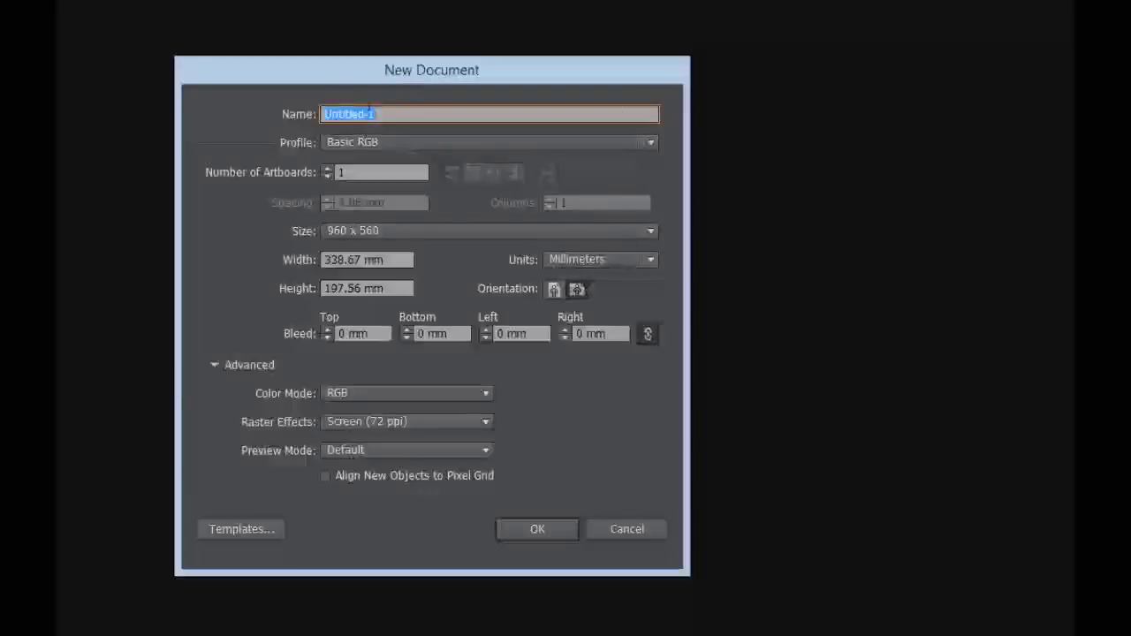
drag(369, 82, 355, 2)
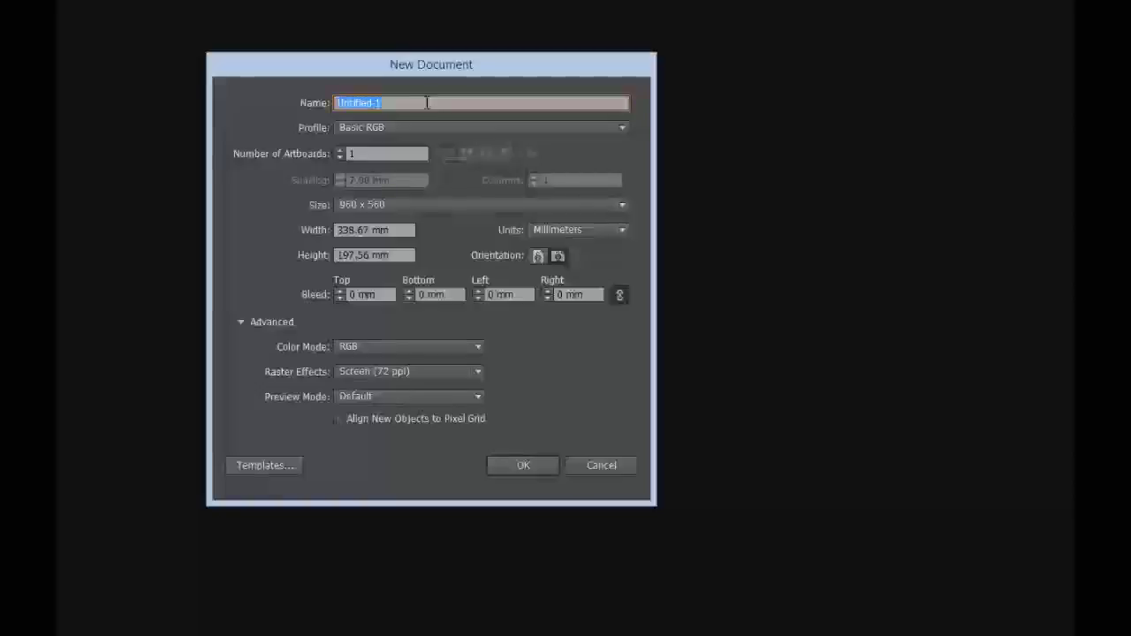
text(mbo test 1llustrator)
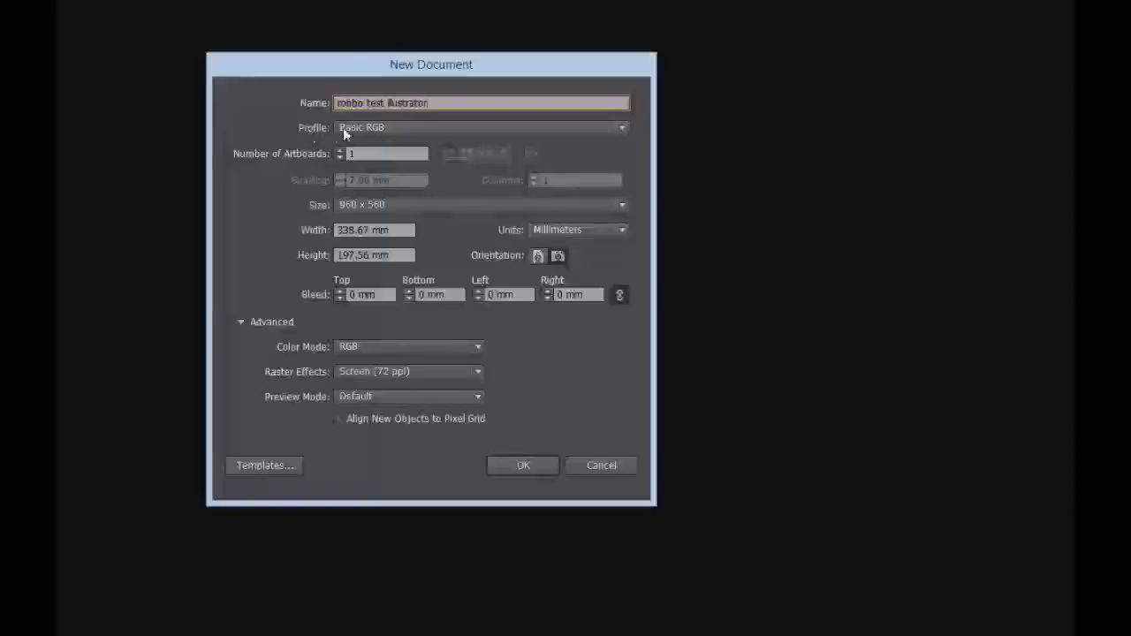
Try the Print document profile, then return the profile to Basic RGB
click(624, 129)
click(400, 129)
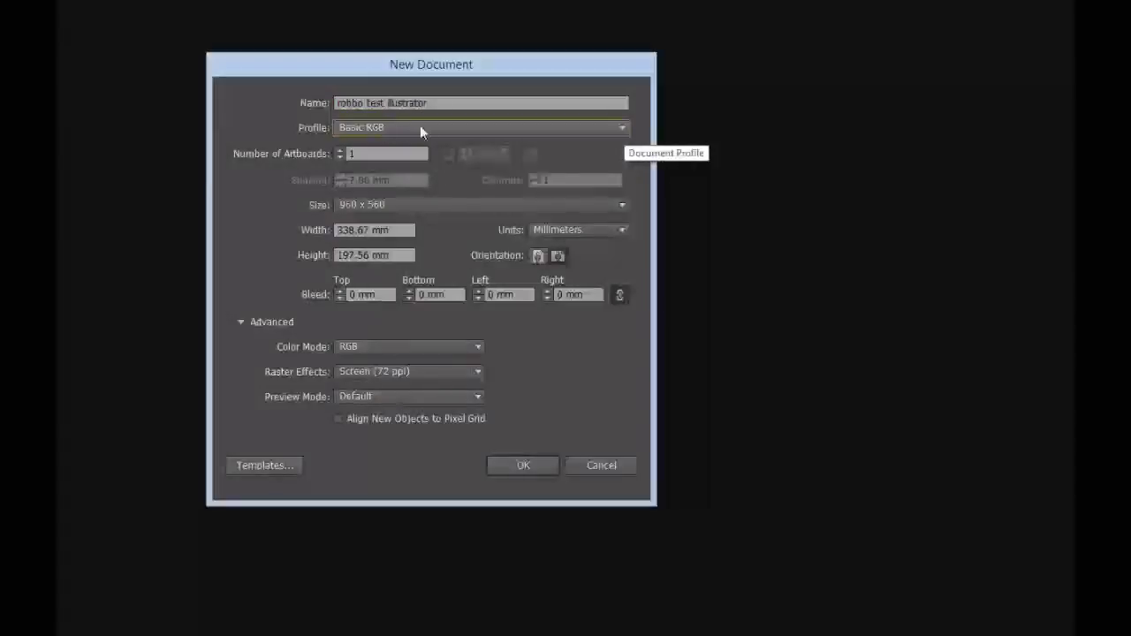
click(622, 128)
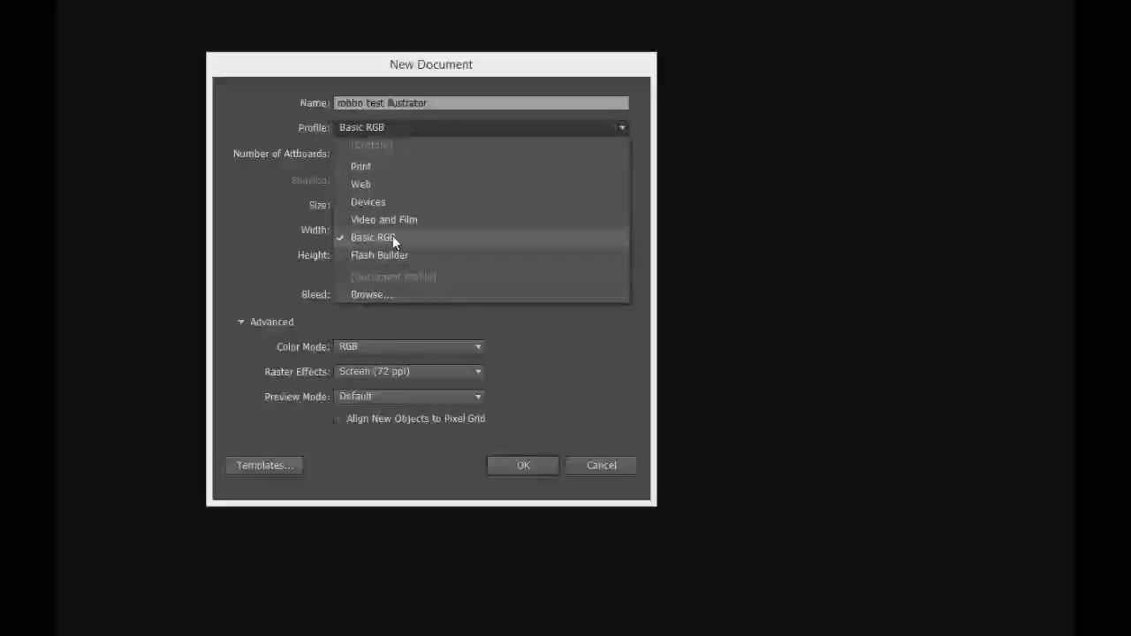
click(372, 168)
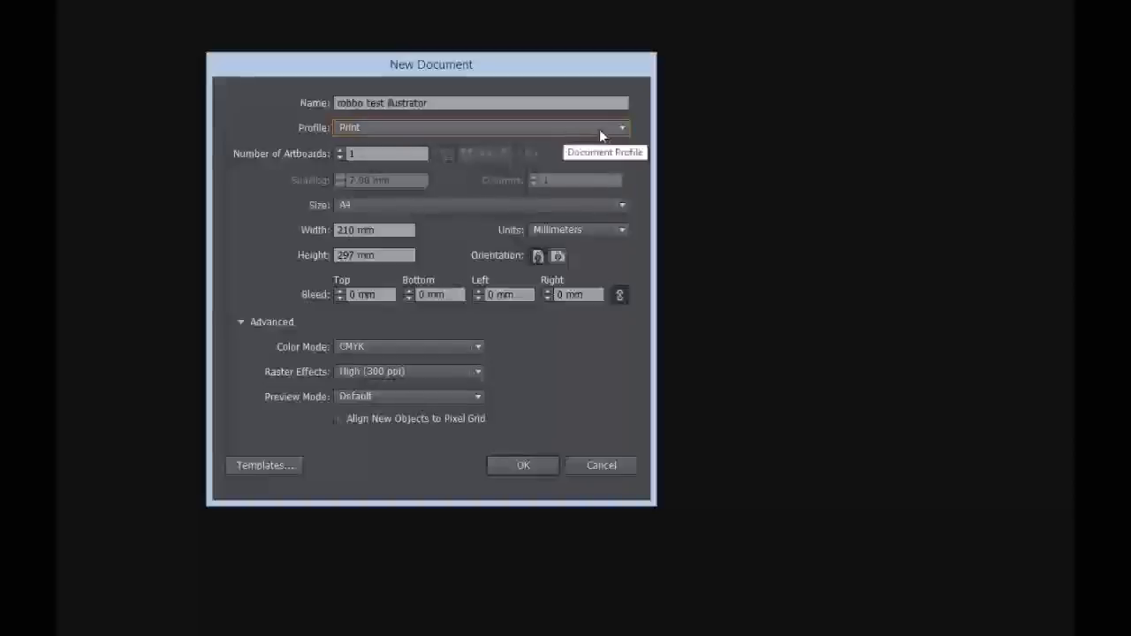
click(625, 129)
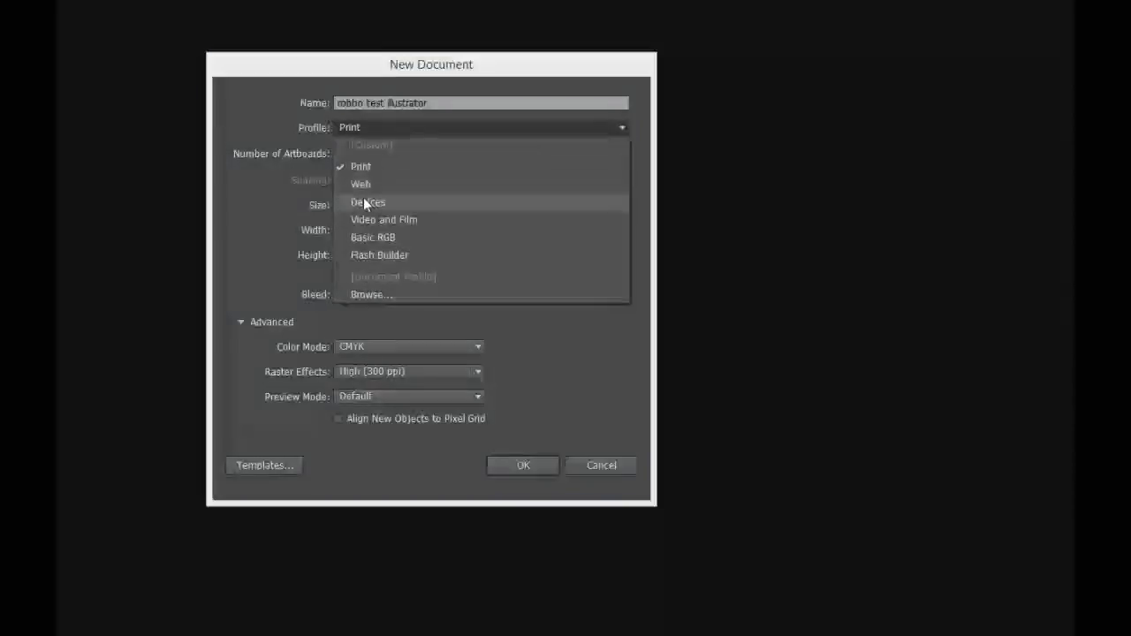
click(369, 239)
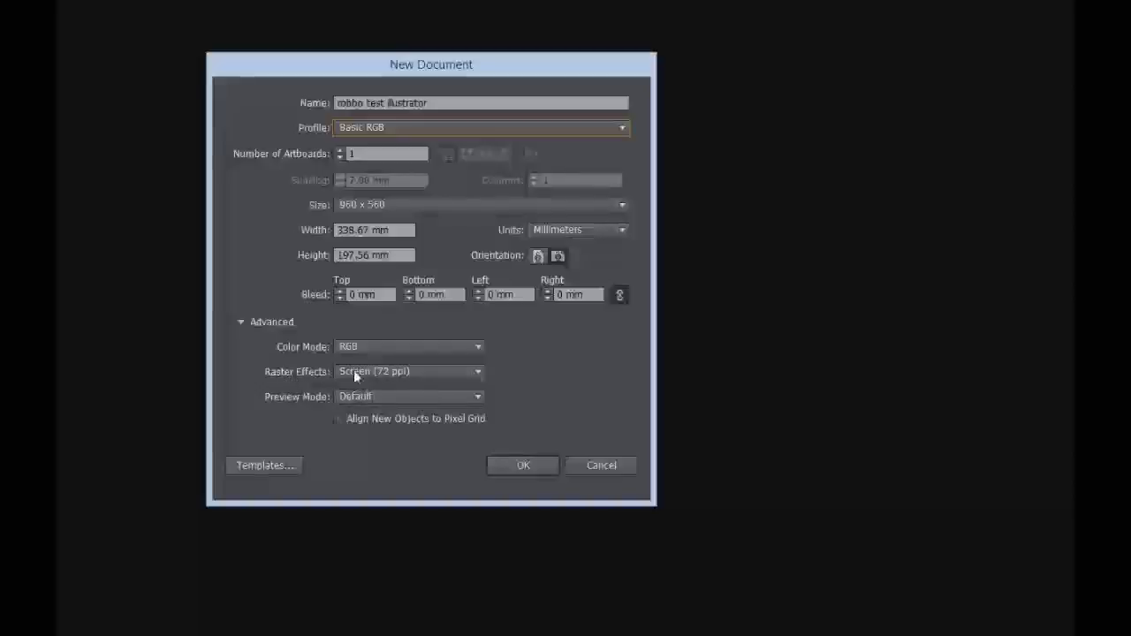
Set raster effects to Medium (150 ppi) and bring up the Size presets
click(477, 374)
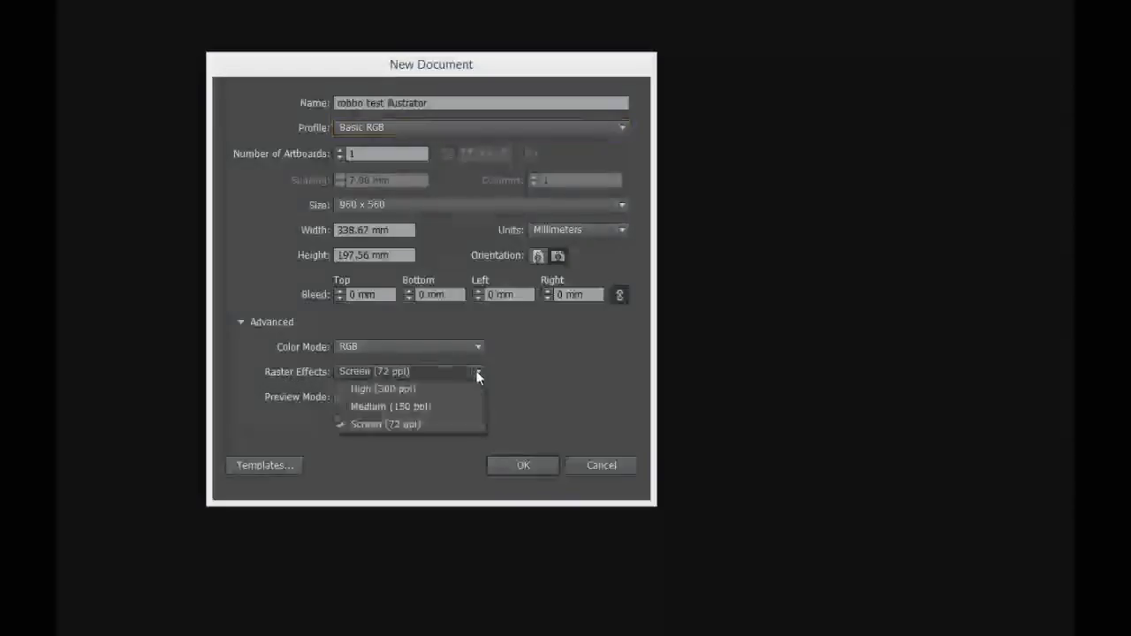
click(367, 403)
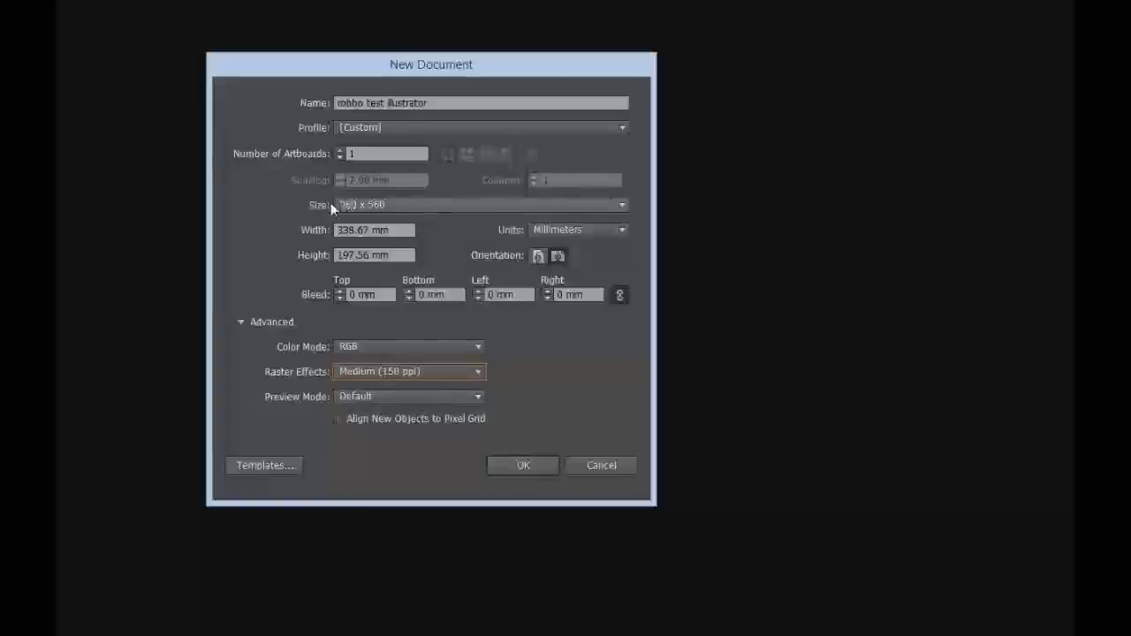
click(623, 206)
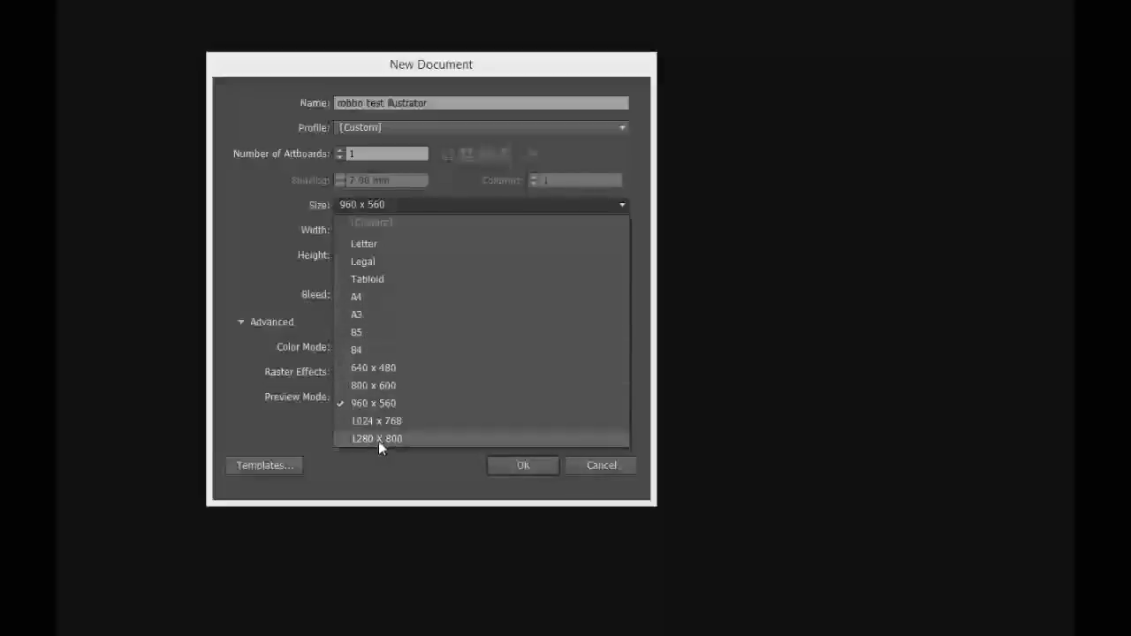
Create the document at A4 size, landscape 297 × 210 mm
click(358, 300)
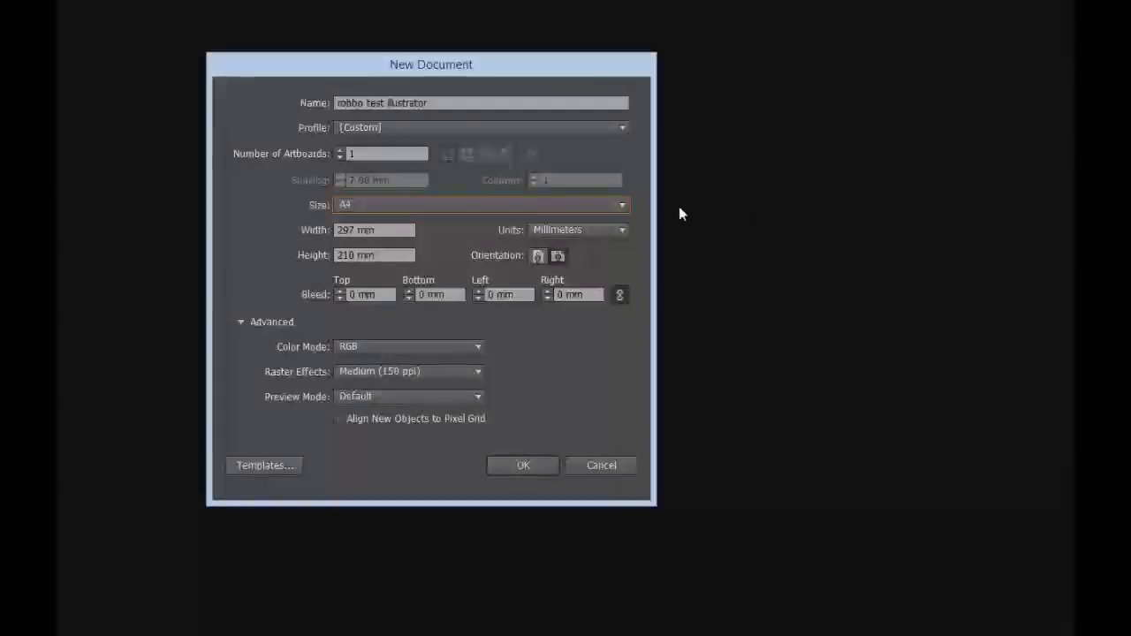
click(622, 207)
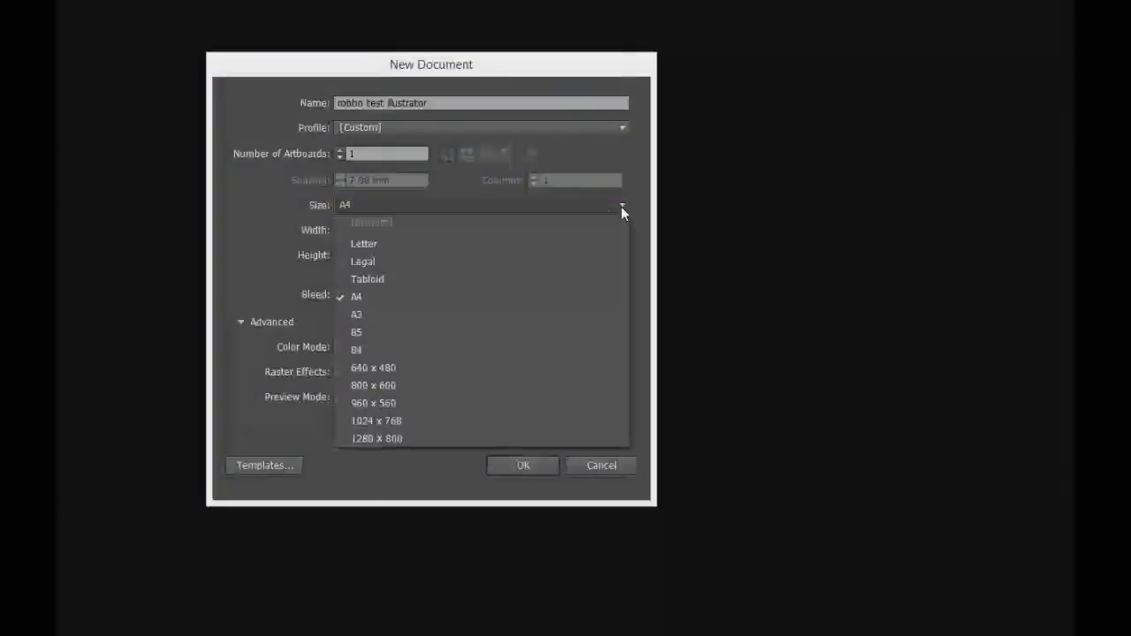
click(257, 199)
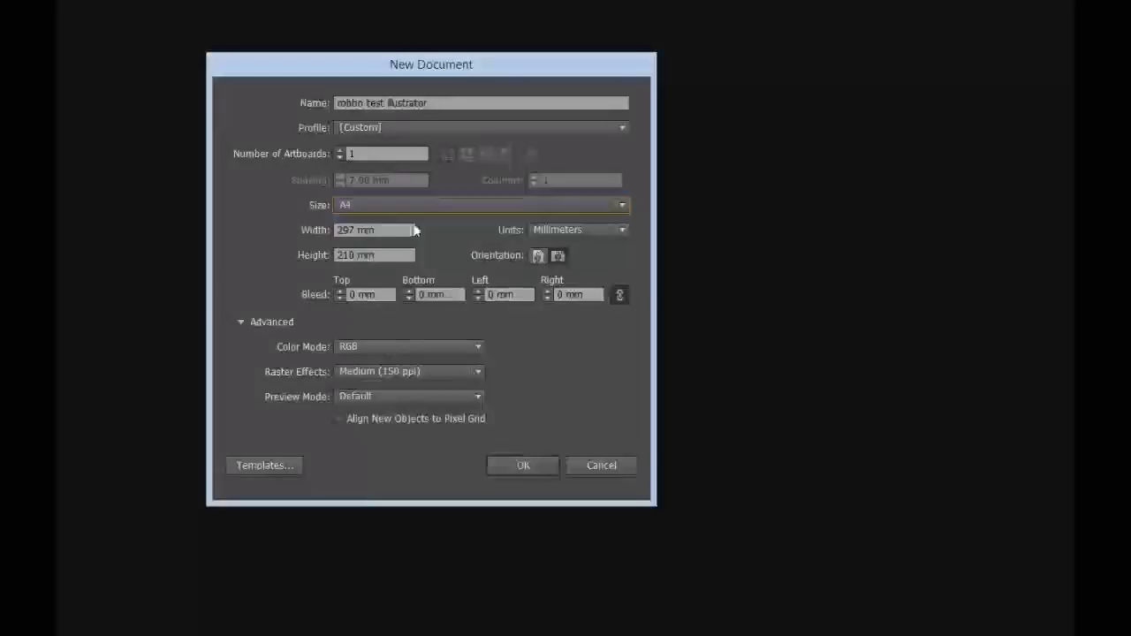
click(536, 260)
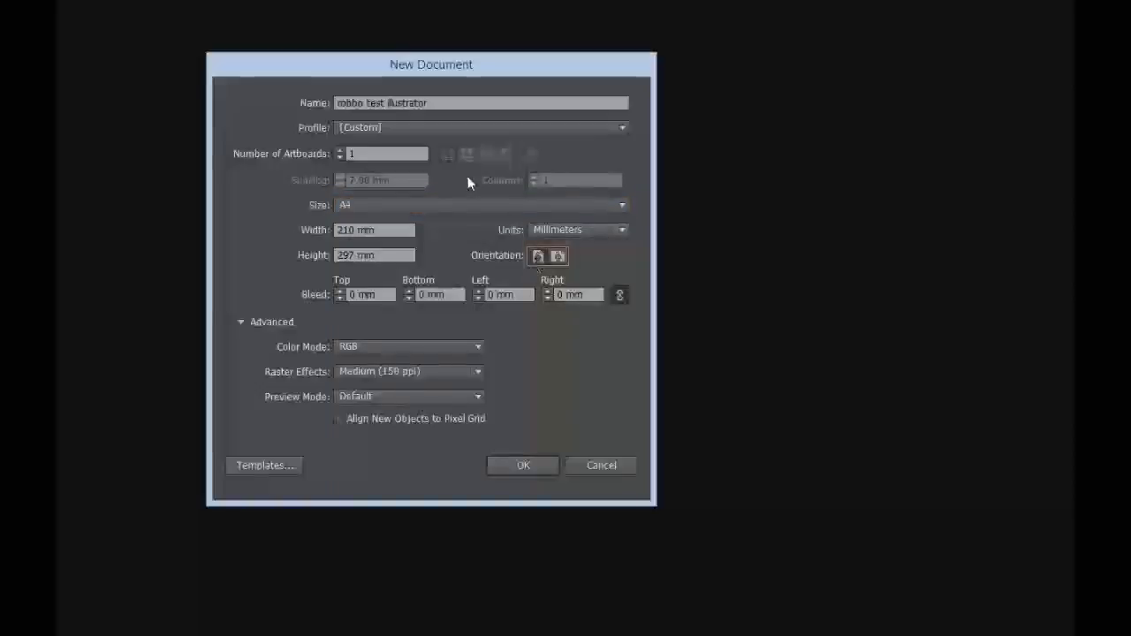
click(557, 256)
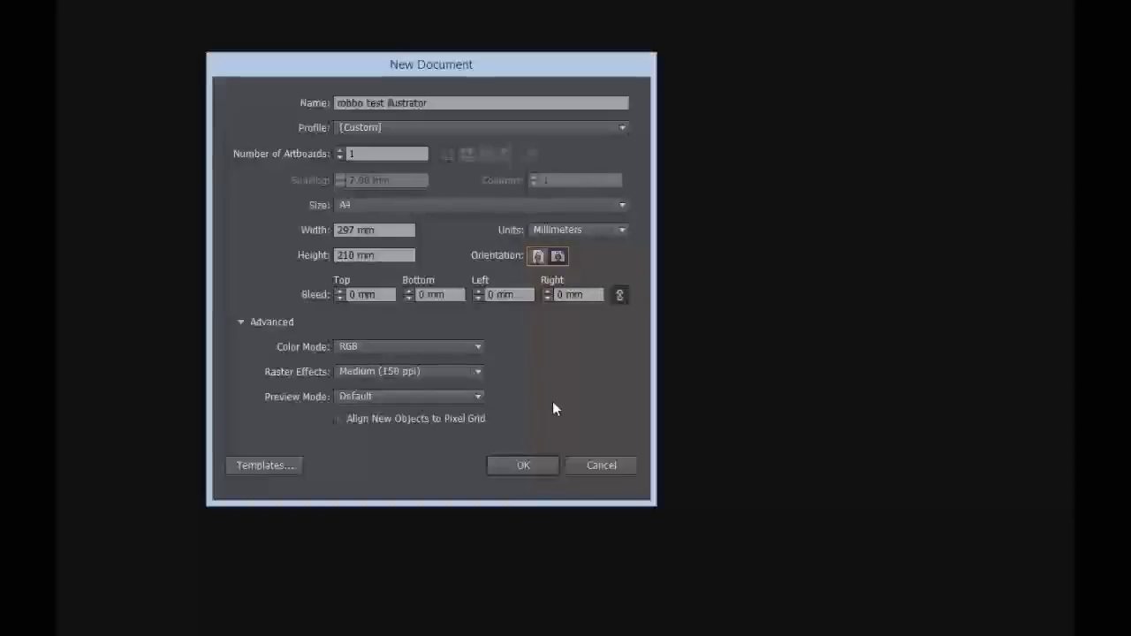
click(523, 465)
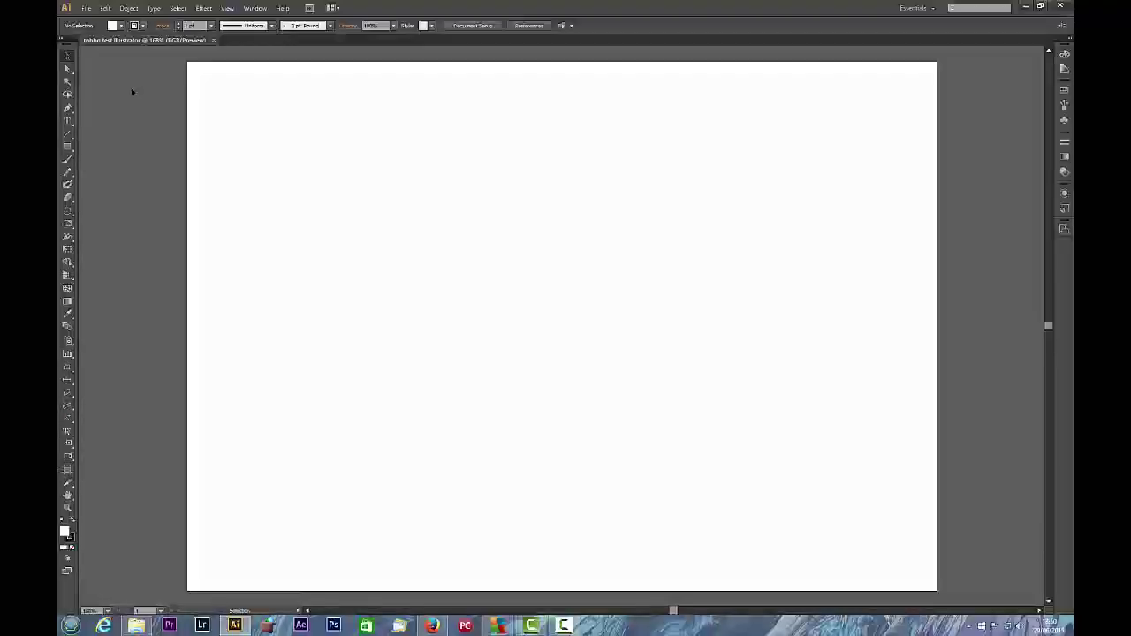
Switch to the Selection tool, then pick the Star tool from the shape flyout
click(68, 69)
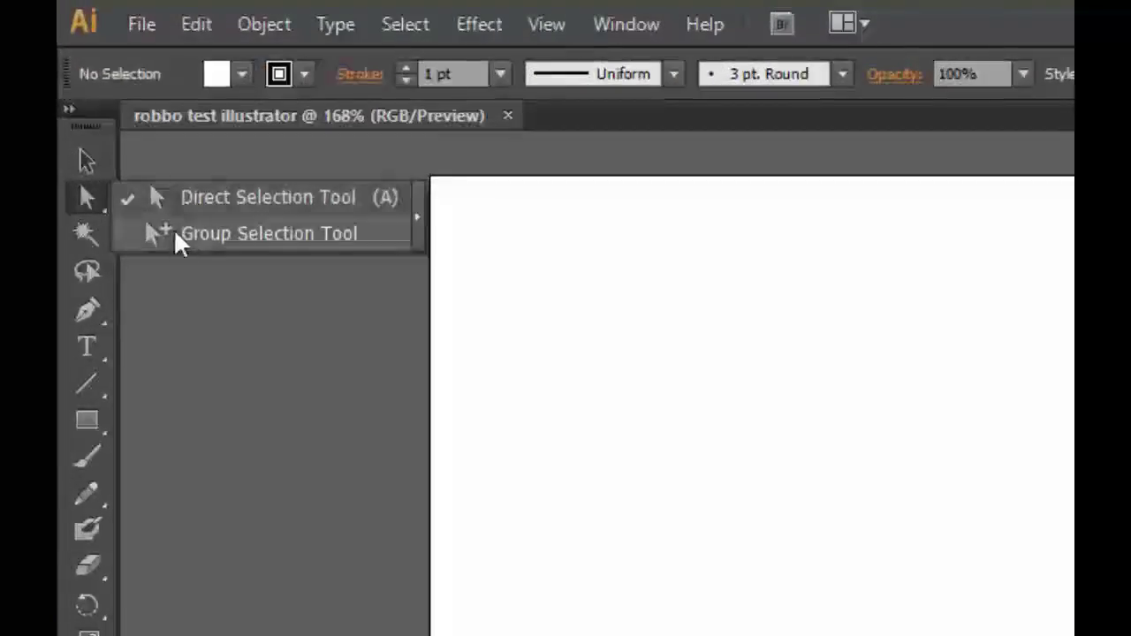
click(84, 159)
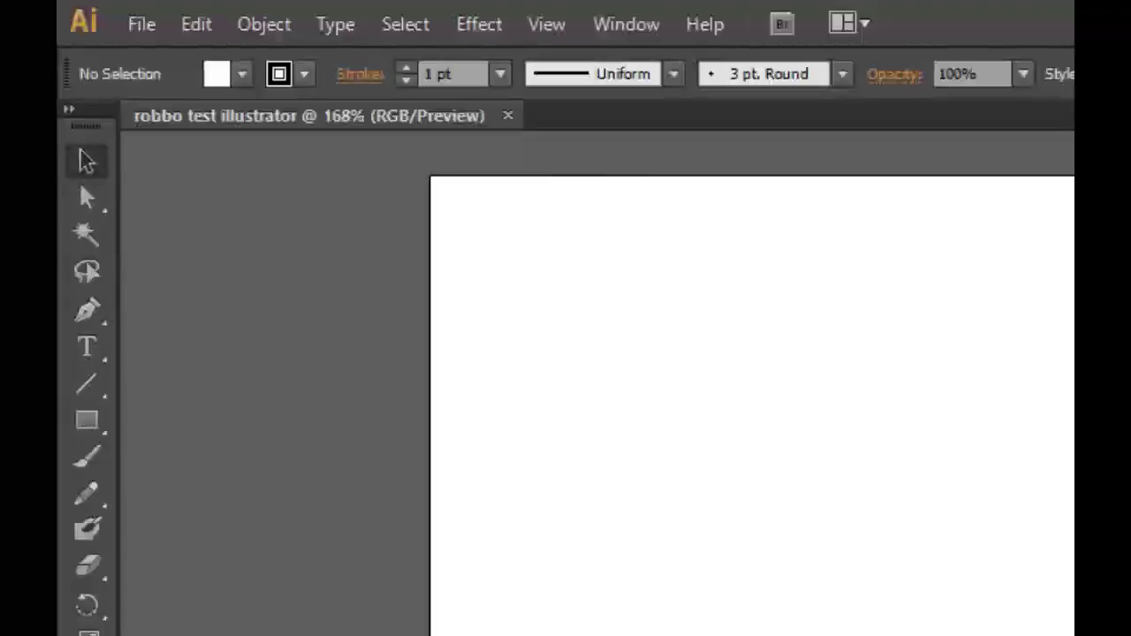
click(95, 433)
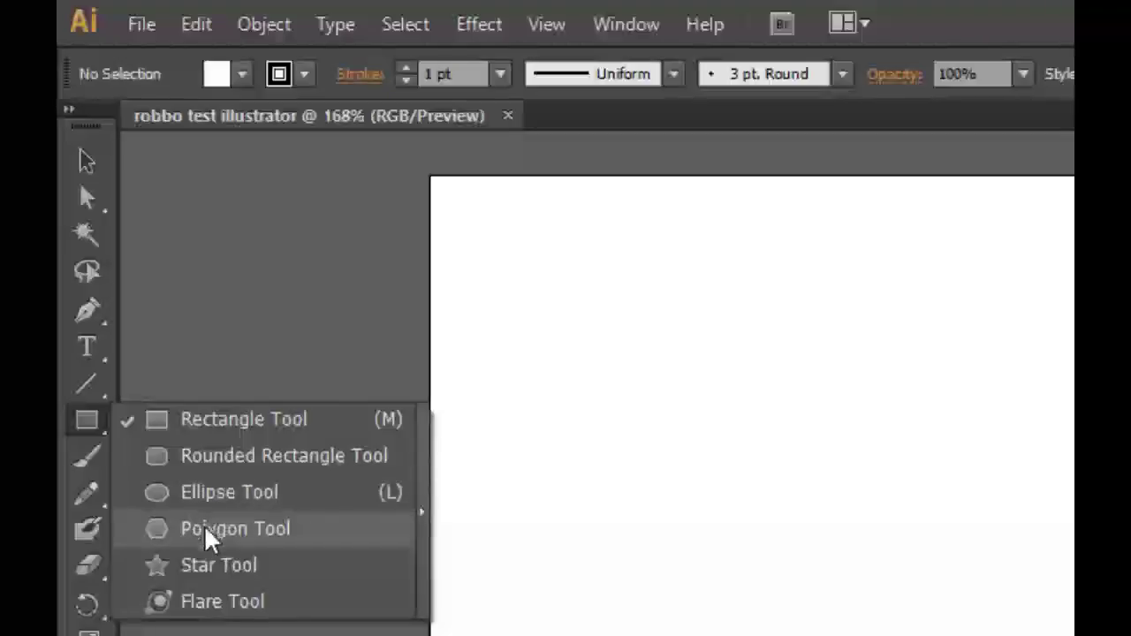
click(217, 579)
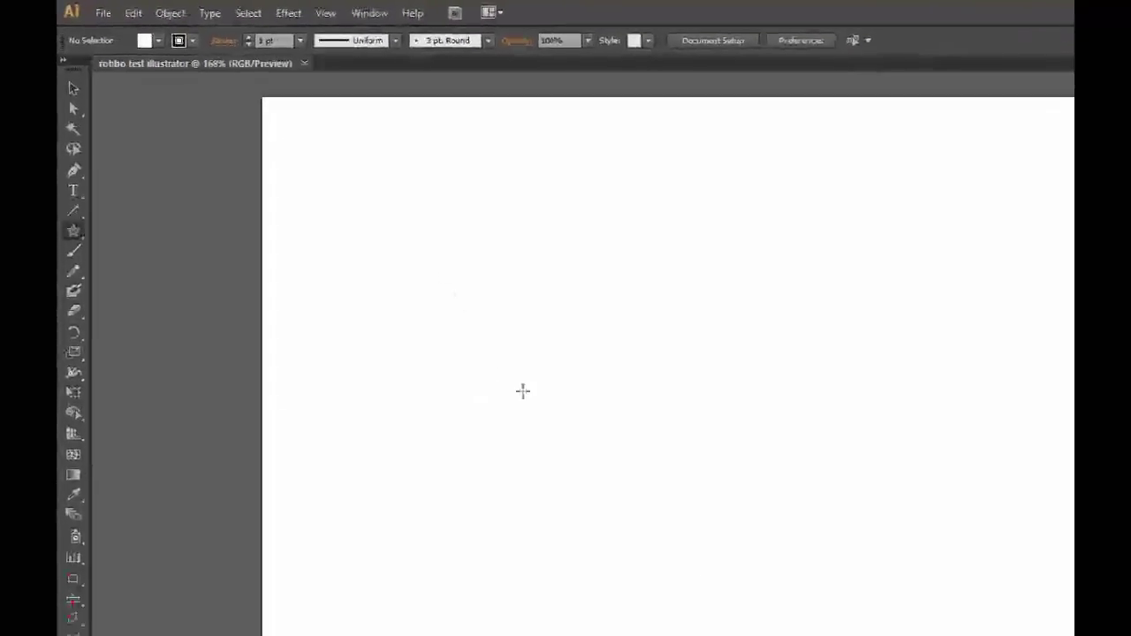
Draw a five-point star in the artboard's upper left, leaving its fill and stroke unchanged
mouse_move(451, 328)
mouse_down()
mouse_move(589, 472)
mouse_move(552, 427)
mouse_up()
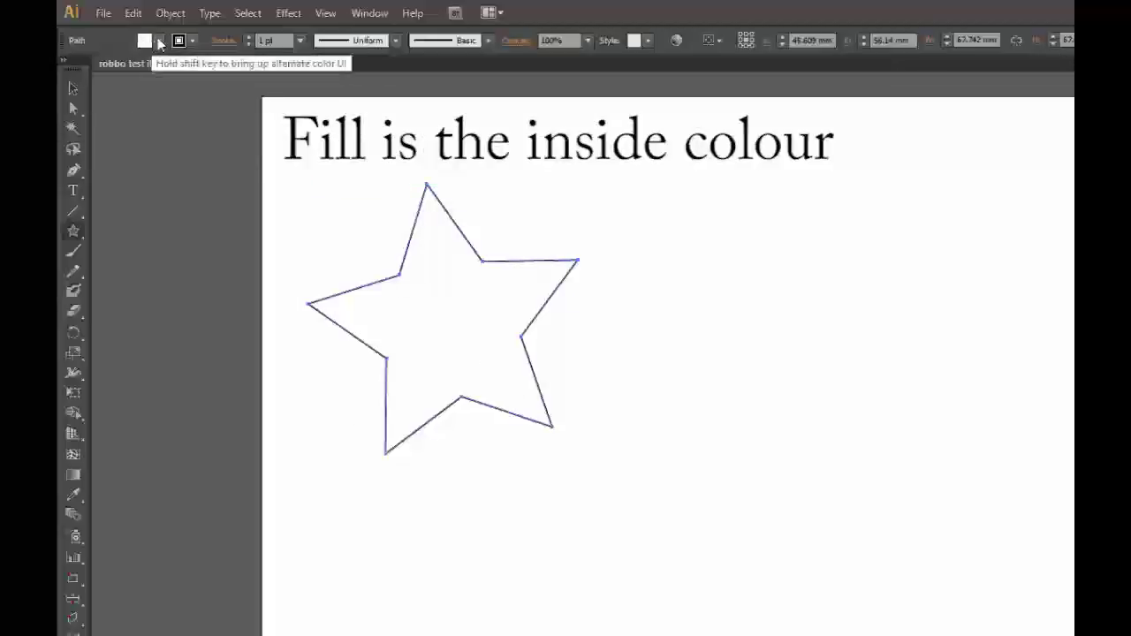
click(160, 44)
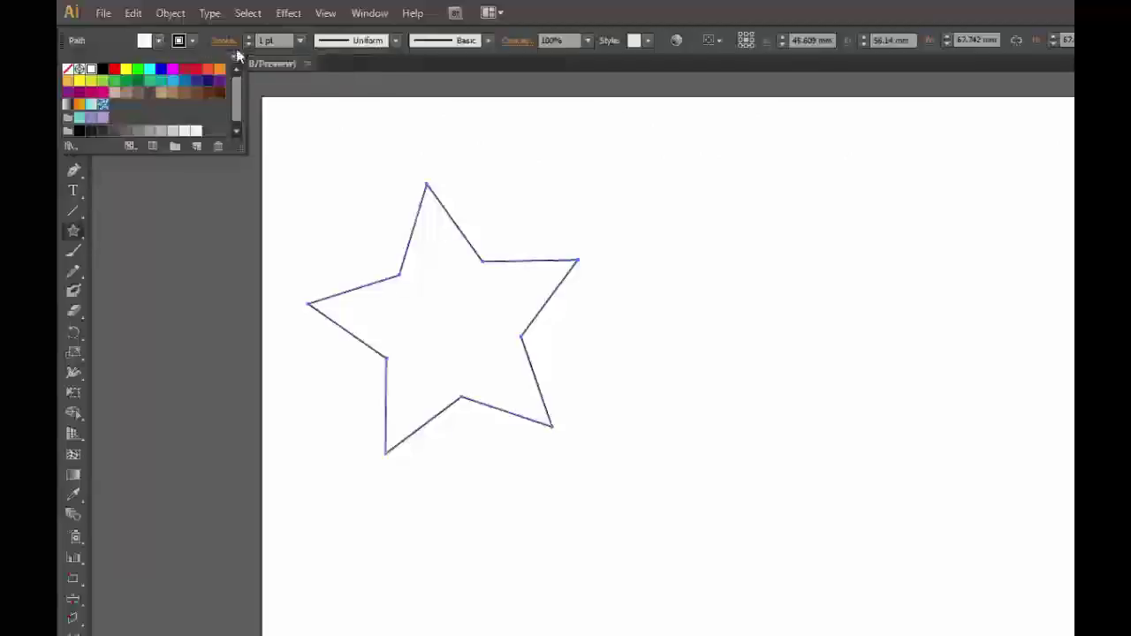
click(191, 40)
click(192, 39)
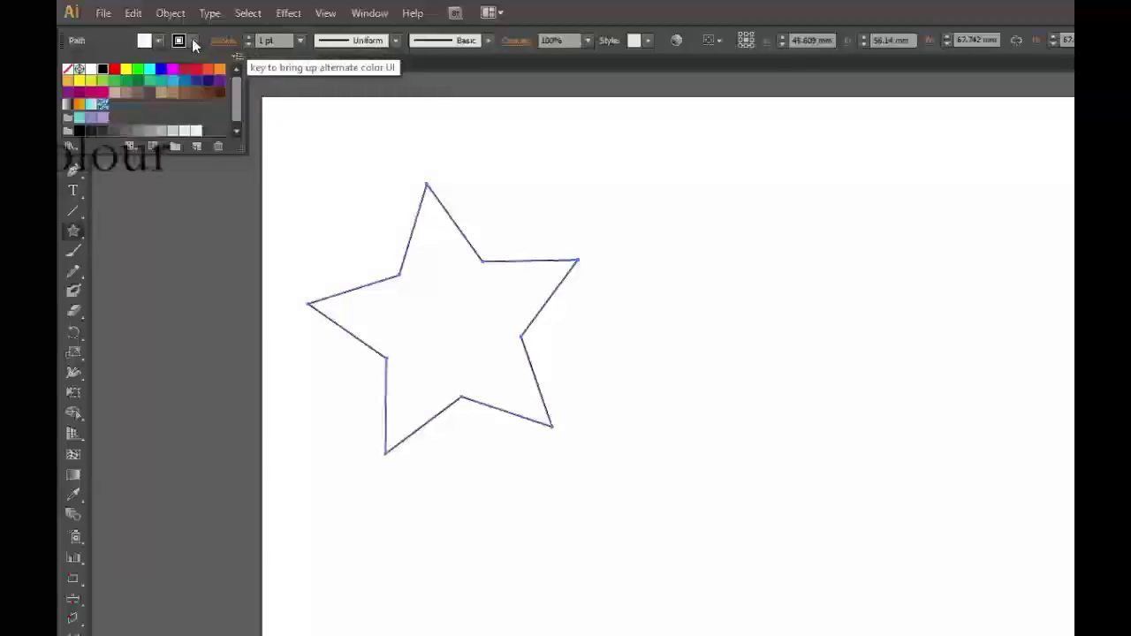
click(192, 40)
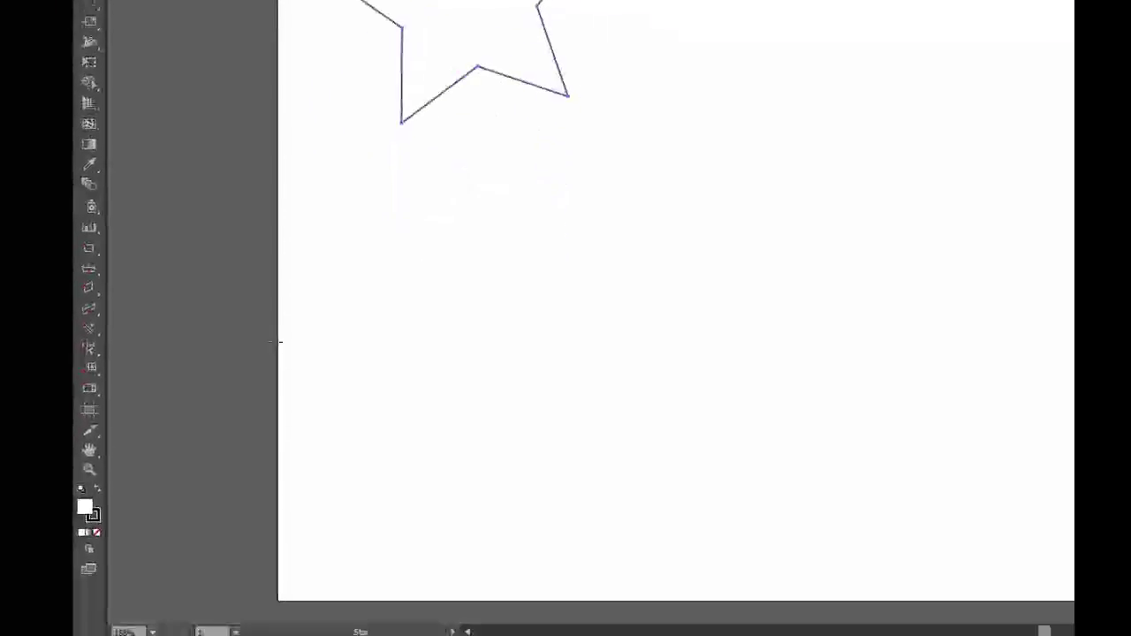
Give the star a red E23434 fill through the Color Picker
double_click(86, 511)
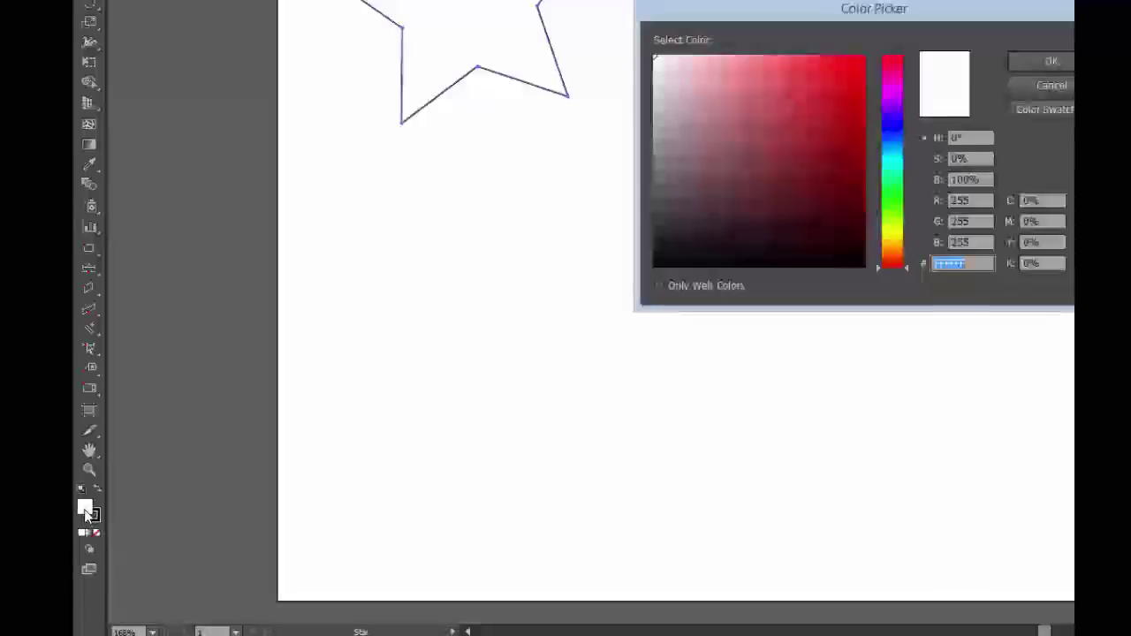
click(818, 78)
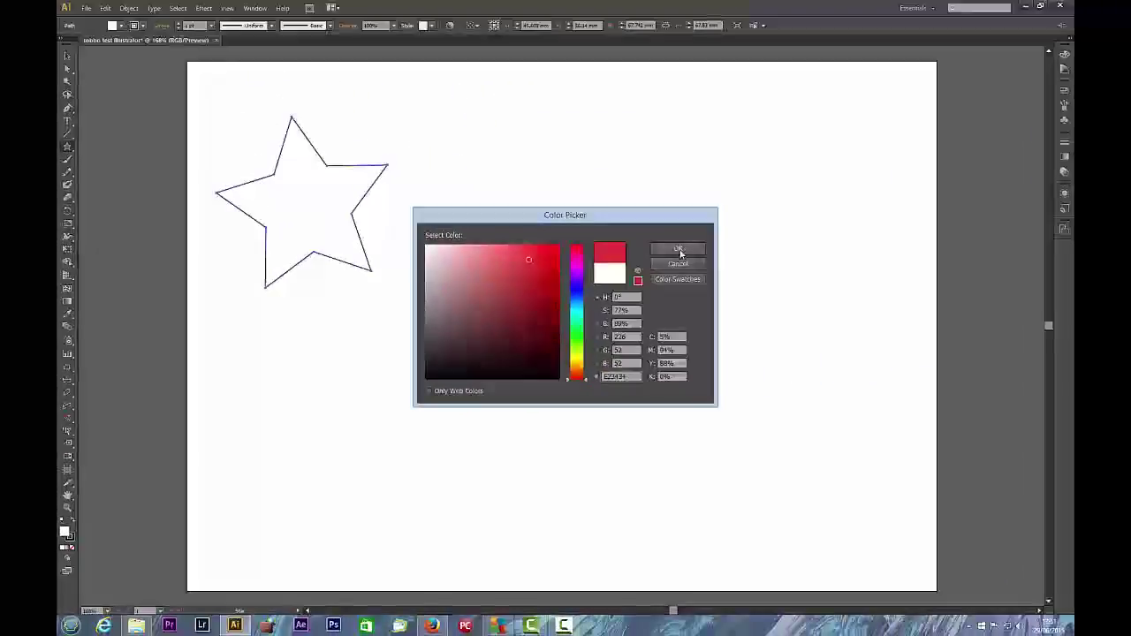
click(678, 250)
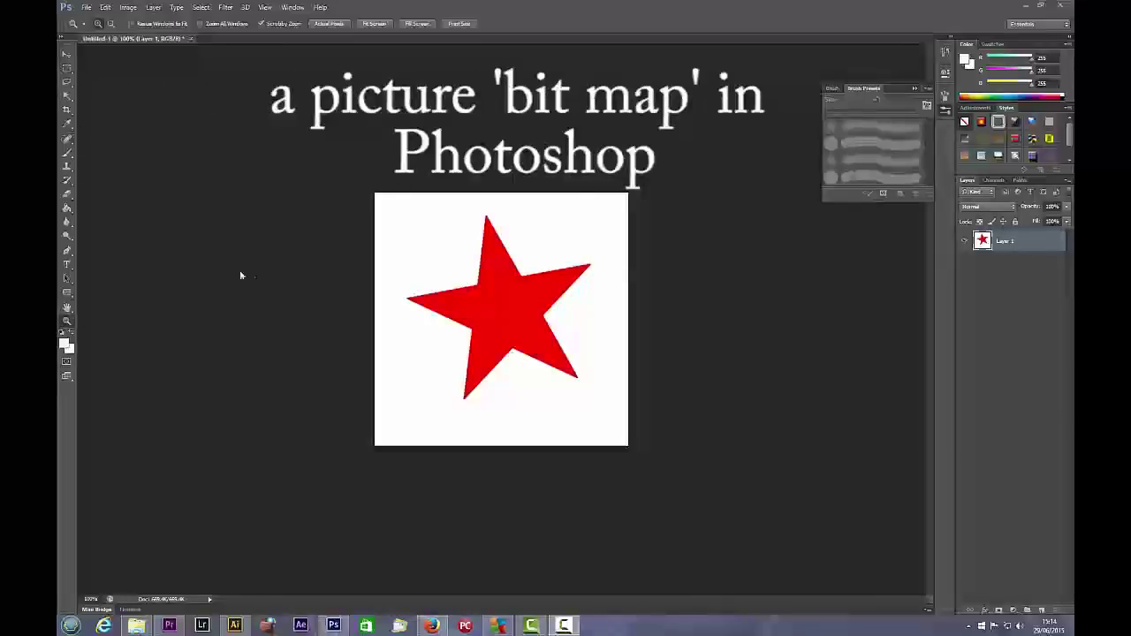
Zoom in on the bitmap star's inner corner to reveal its jagged pixels
drag(561, 268, 614, 286)
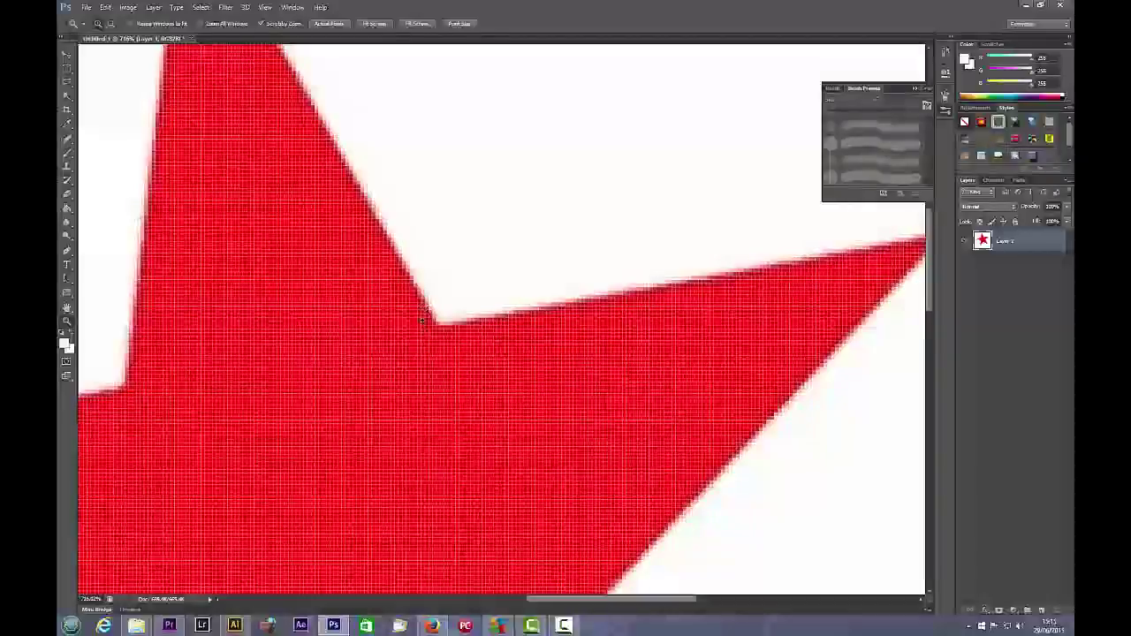
drag(526, 334, 389, 231)
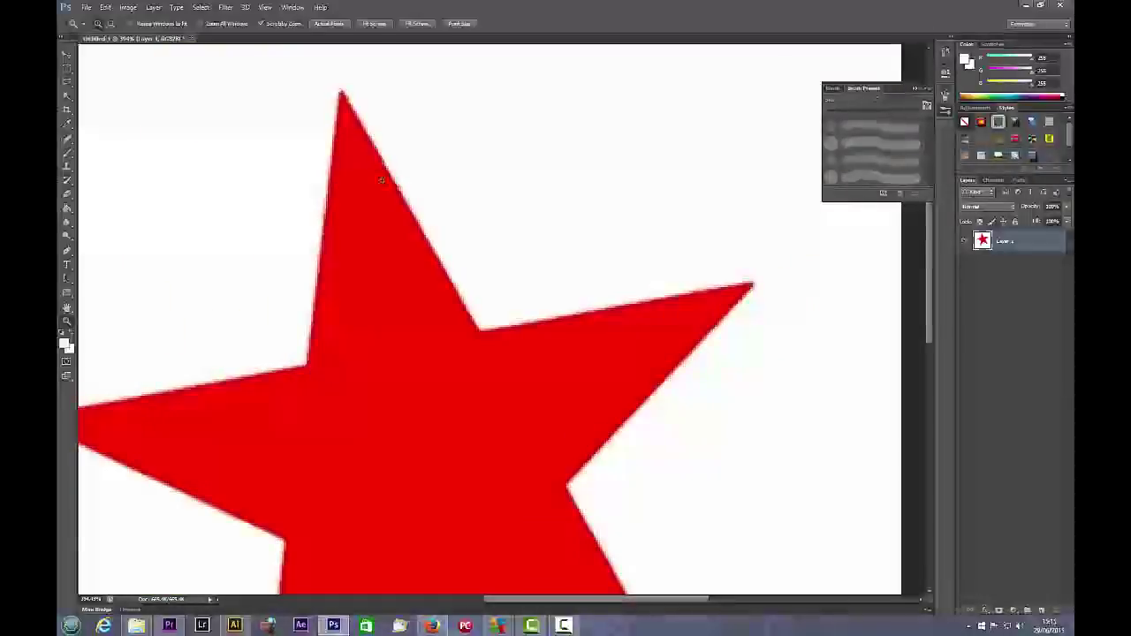
drag(466, 343, 371, 345)
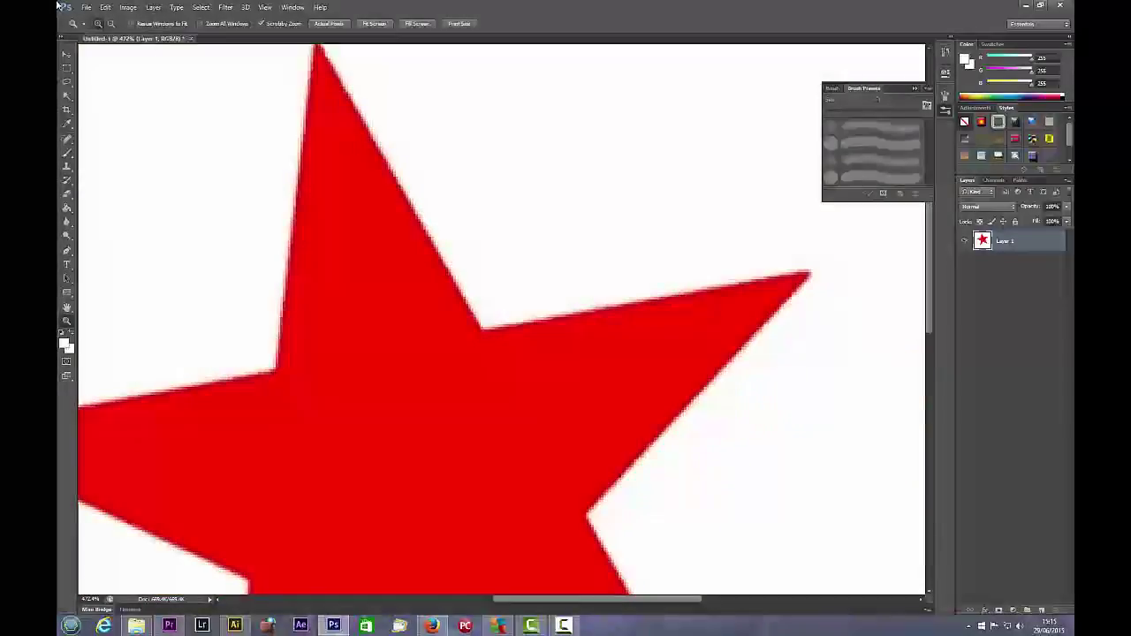
click(69, 54)
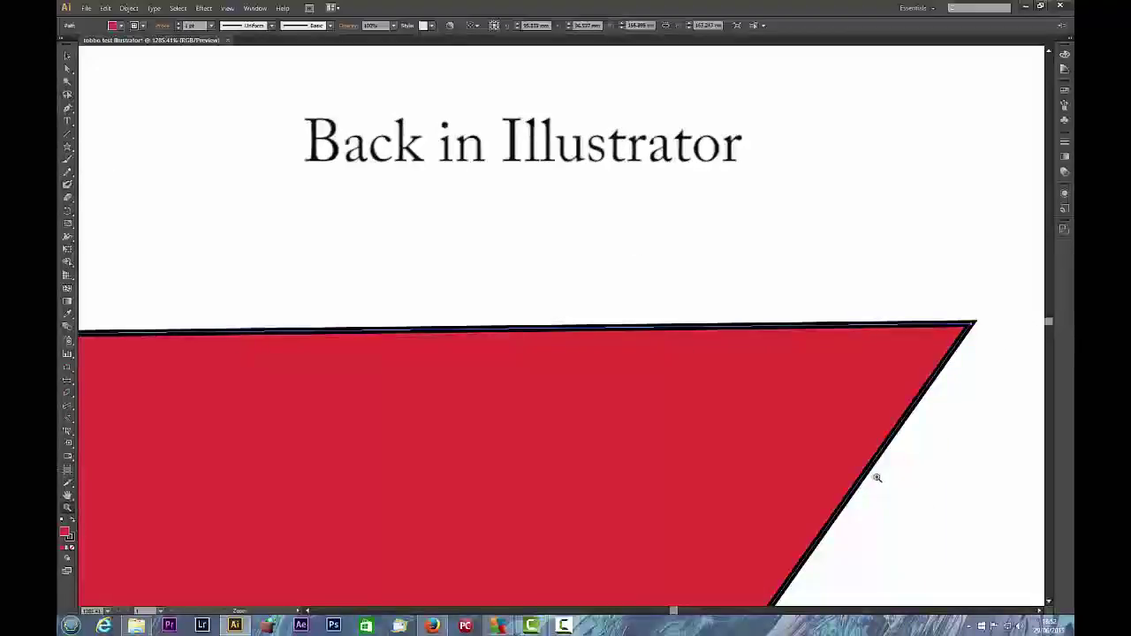
Zoom out to 150% and pan so the whole red star and artboard show
key(ctrl+minus)
key(ctrl+minus)
key(ctrl+minus)
key(ctrl+minus)
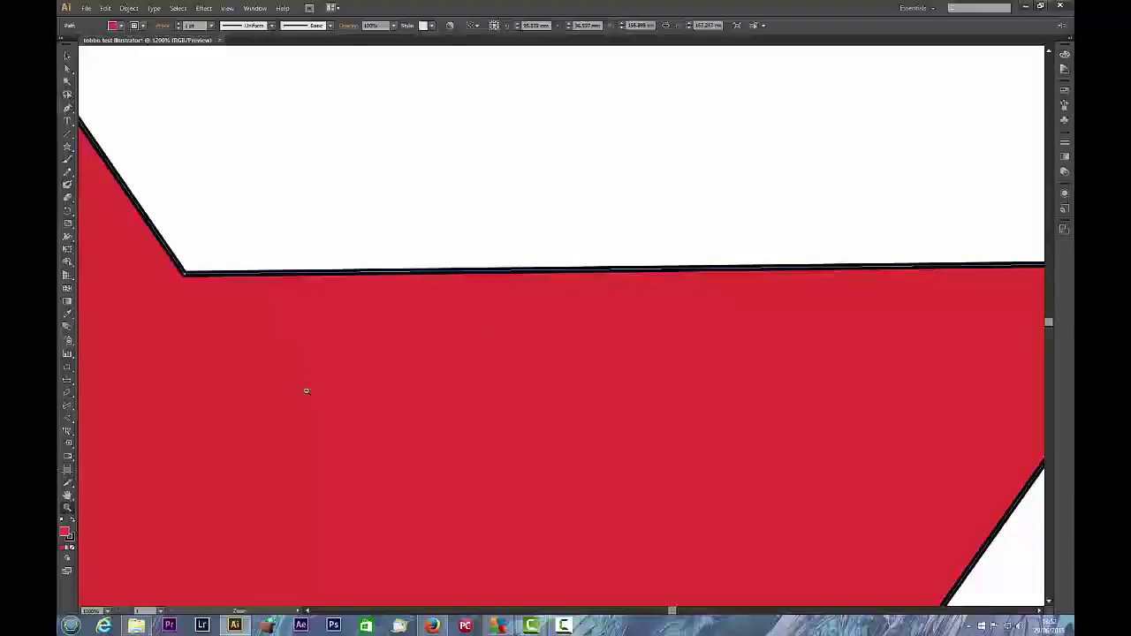
key(ctrl+minus)
key(ctrl+minus)
key(ctrl+minus)
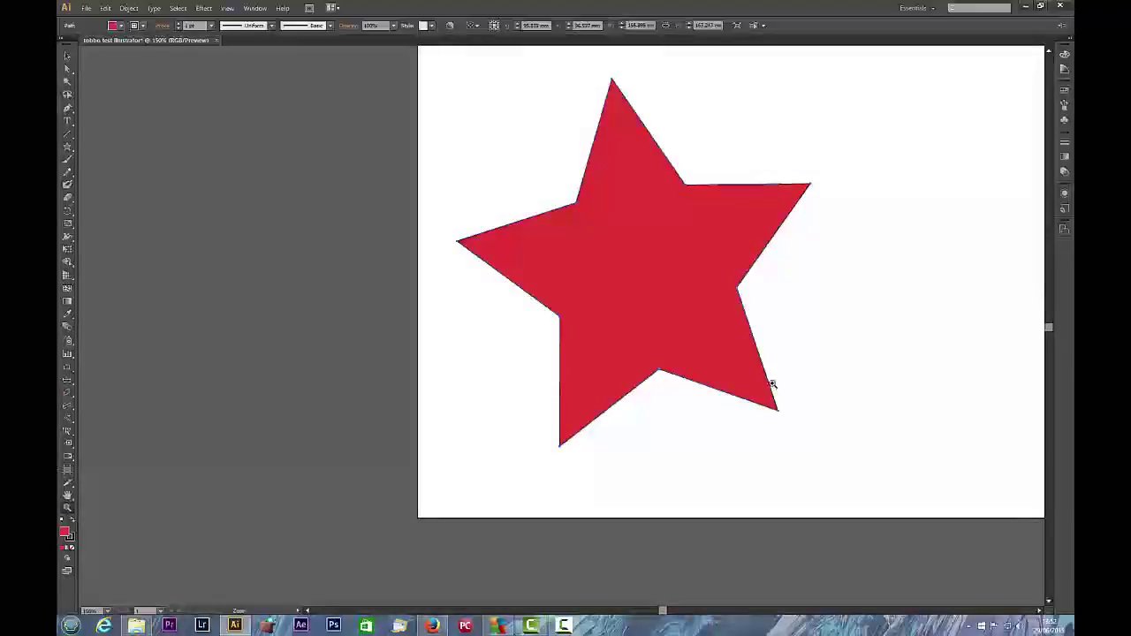
drag(787, 352, 581, 350)
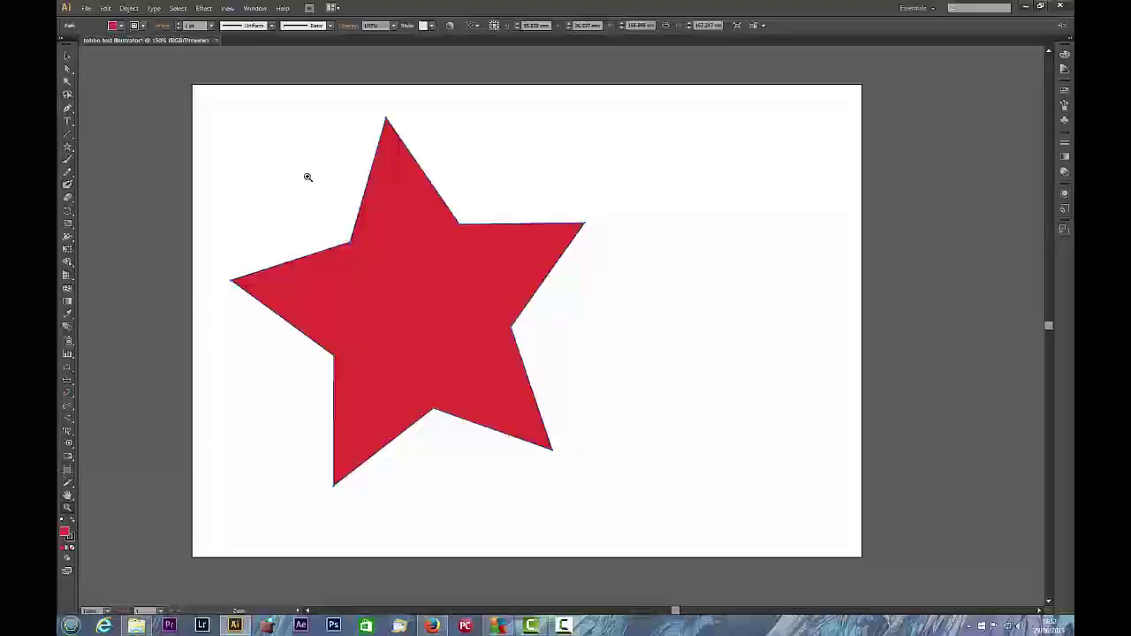
click(67, 55)
click(425, 311)
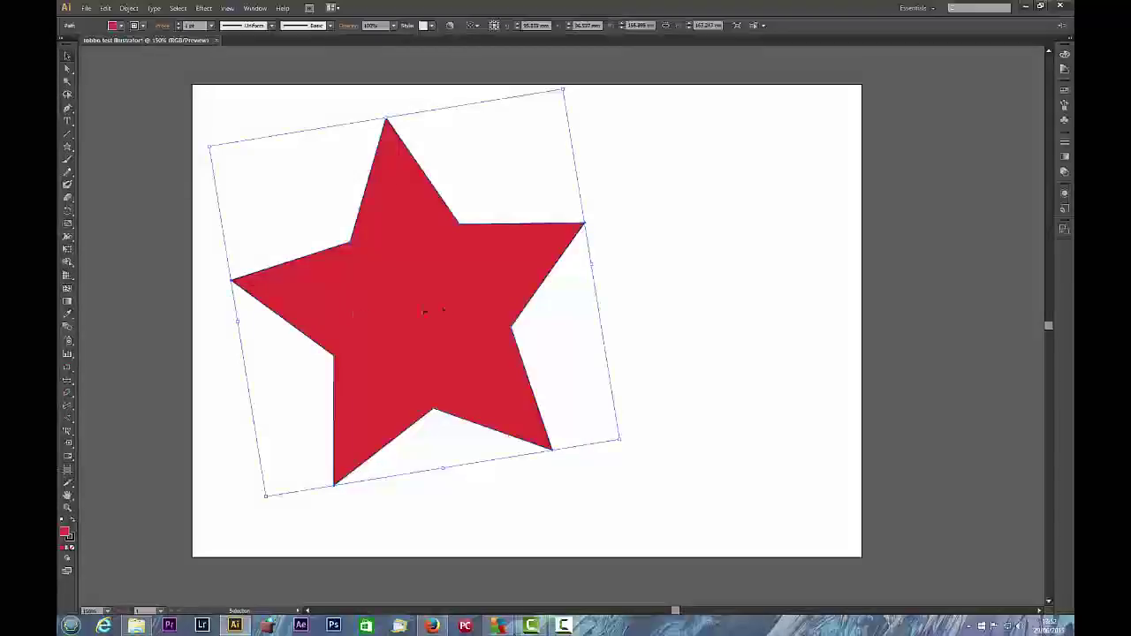
drag(564, 90, 289, 149)
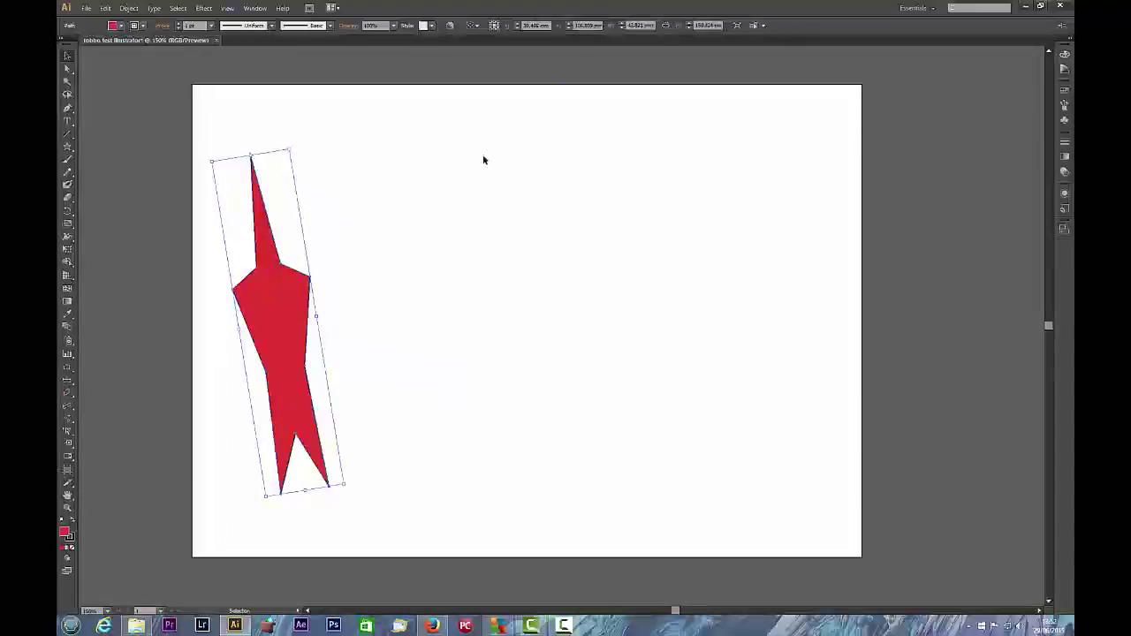
click(473, 136)
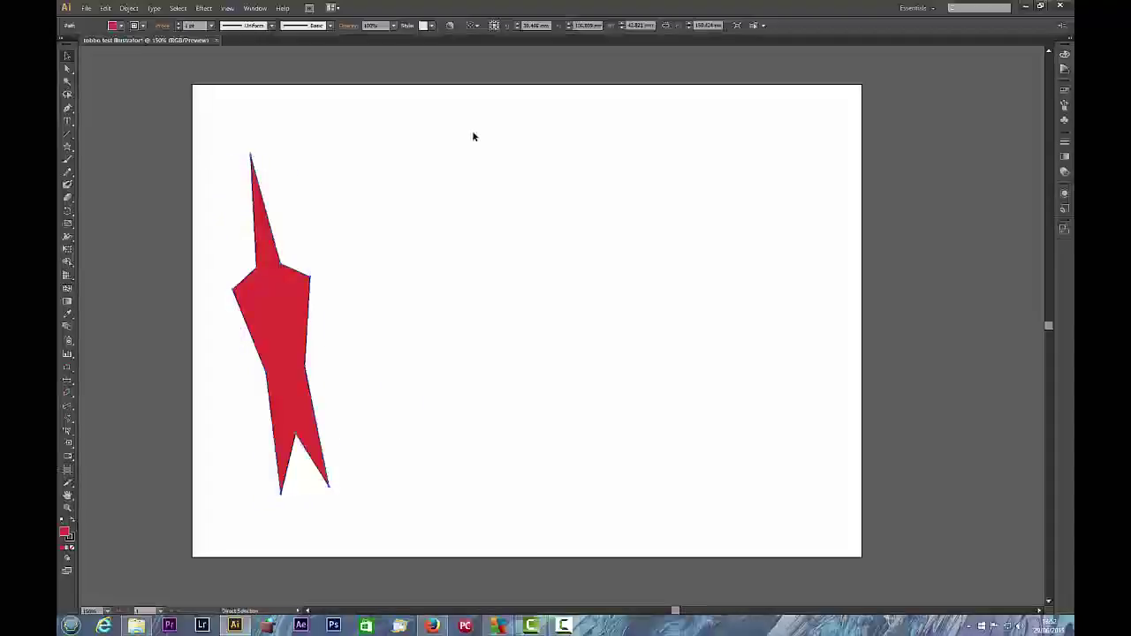
key(ctrl+z)
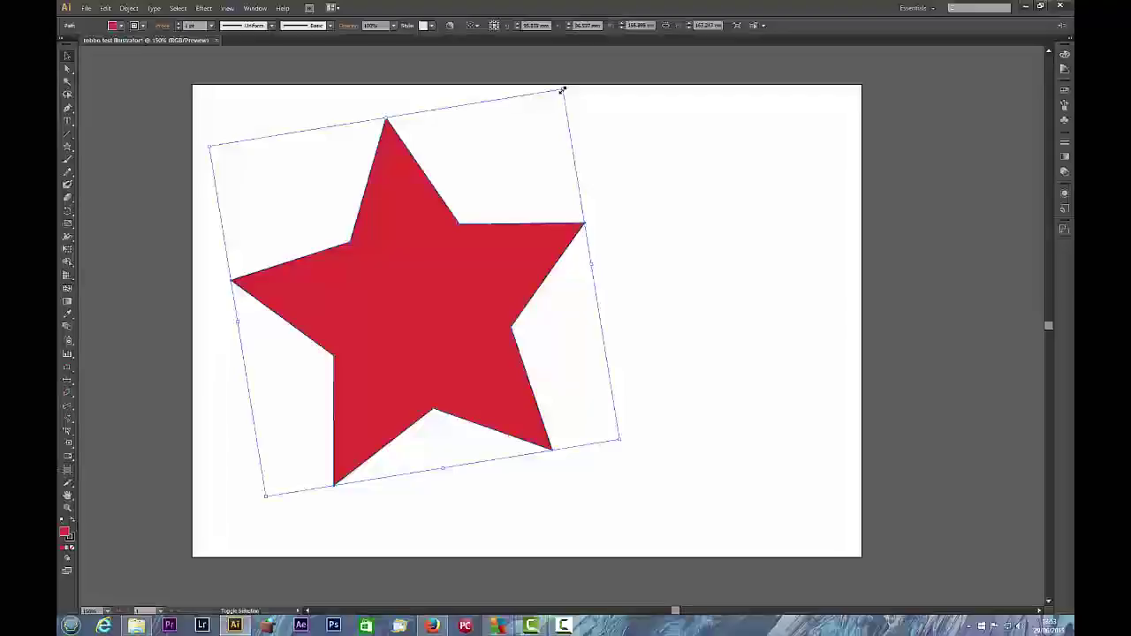
Shrink the red star, move it toward the top-left and rotate it upright
drag(562, 90, 346, 360)
drag(295, 433, 358, 181)
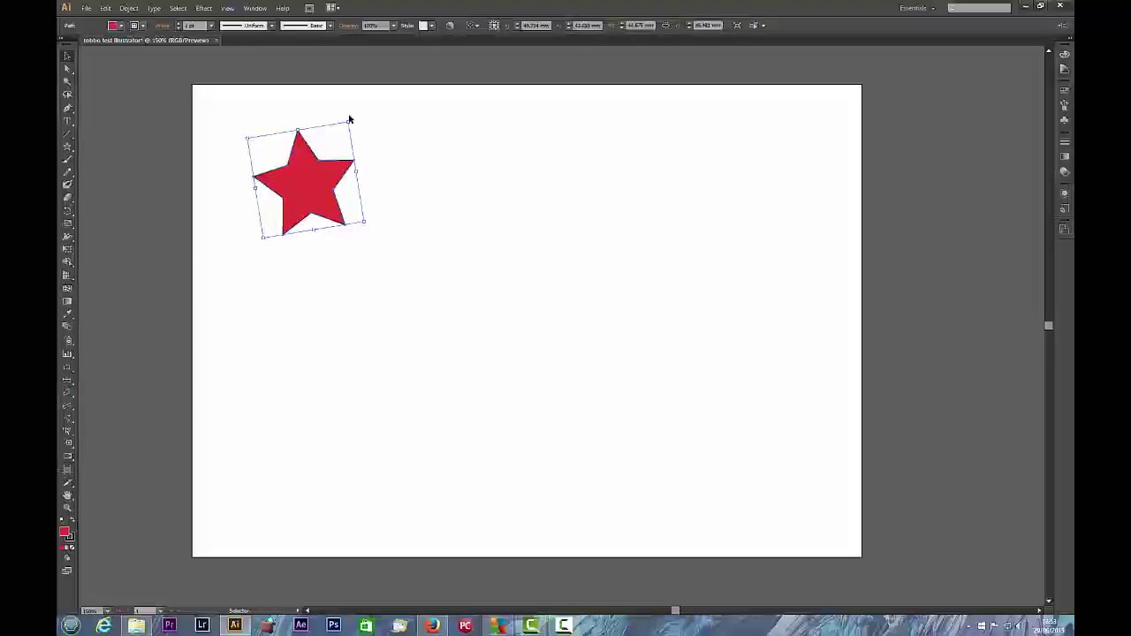
drag(349, 119, 337, 159)
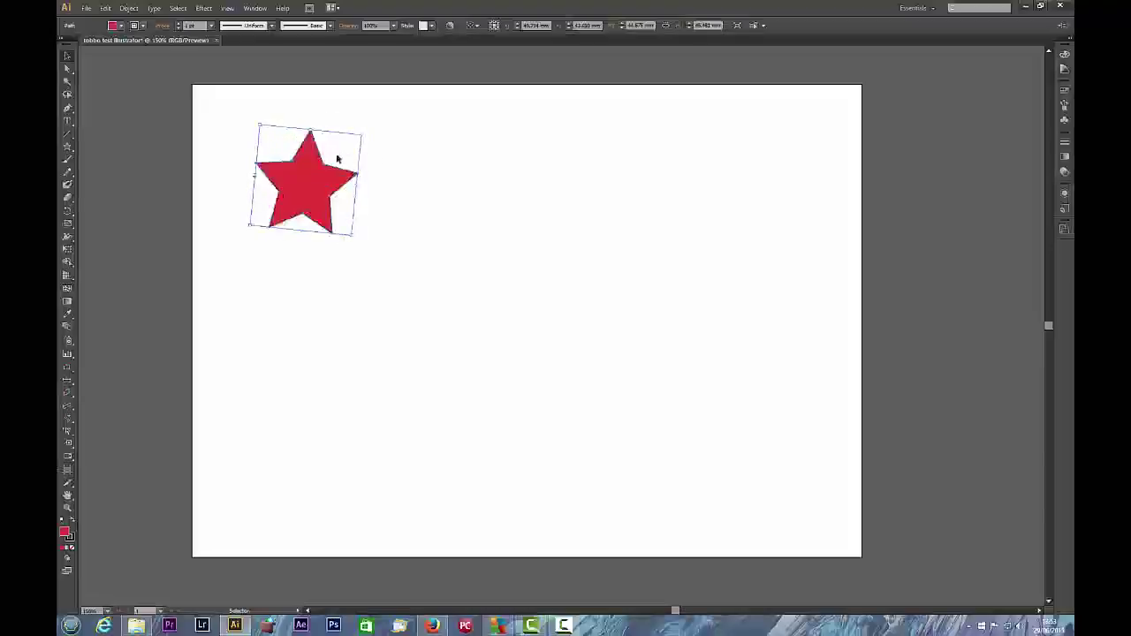
click(419, 158)
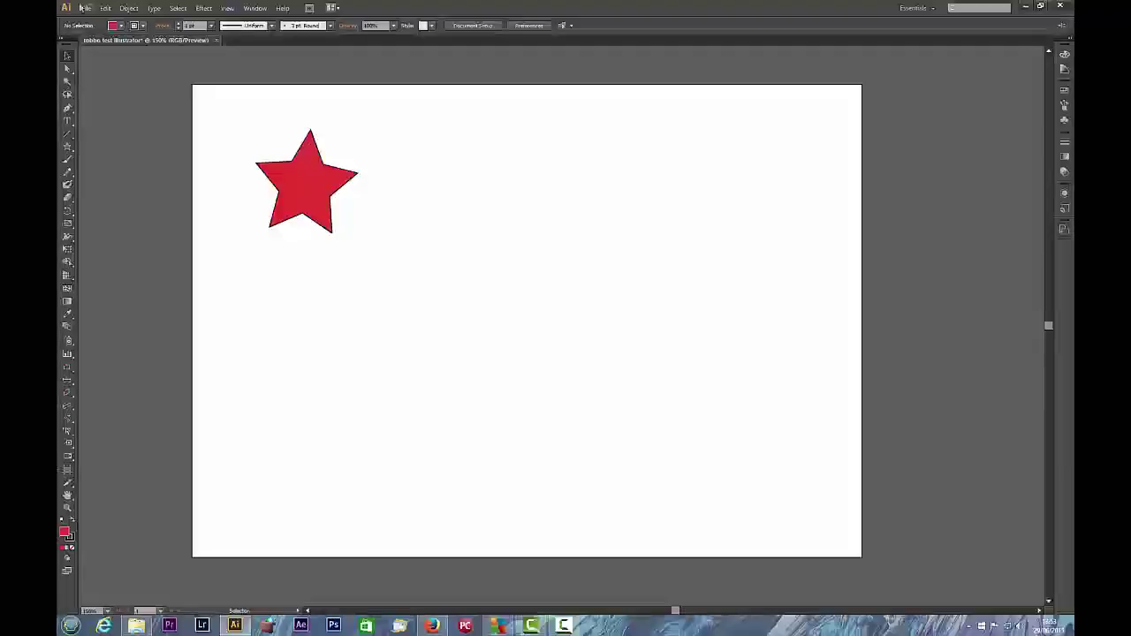
Fine-tune the star's position, rotation and size, shifting it further left
drag(310, 194, 412, 217)
mouse_move(464, 158)
mouse_down()
mouse_move(437, 139)
mouse_move(462, 147)
mouse_move(452, 143)
mouse_move(465, 163)
mouse_up()
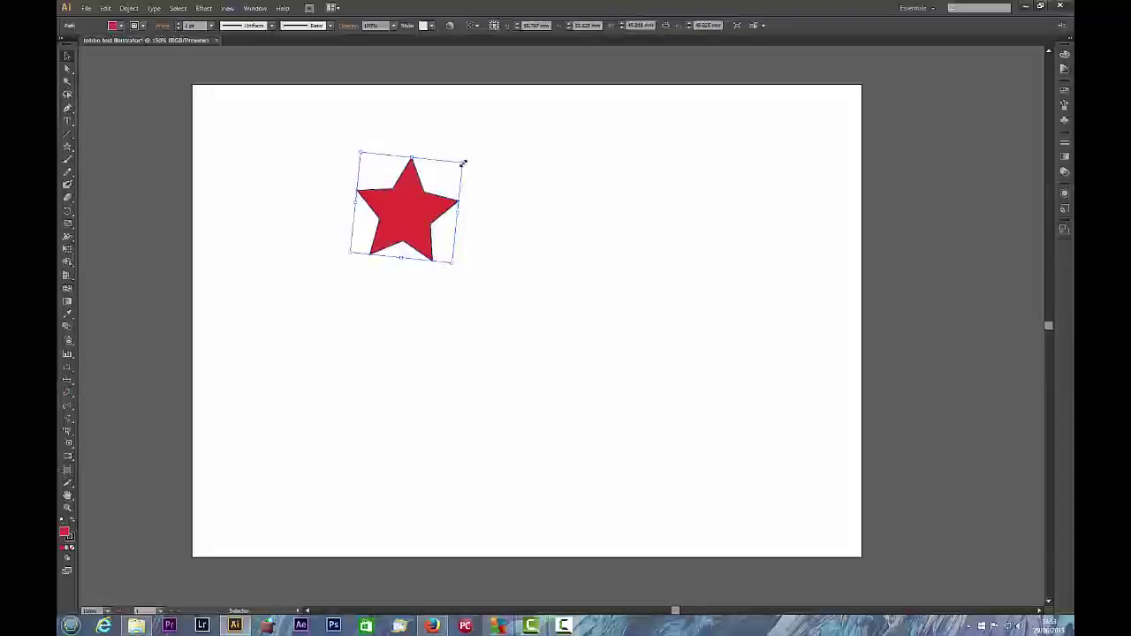
drag(467, 159, 489, 134)
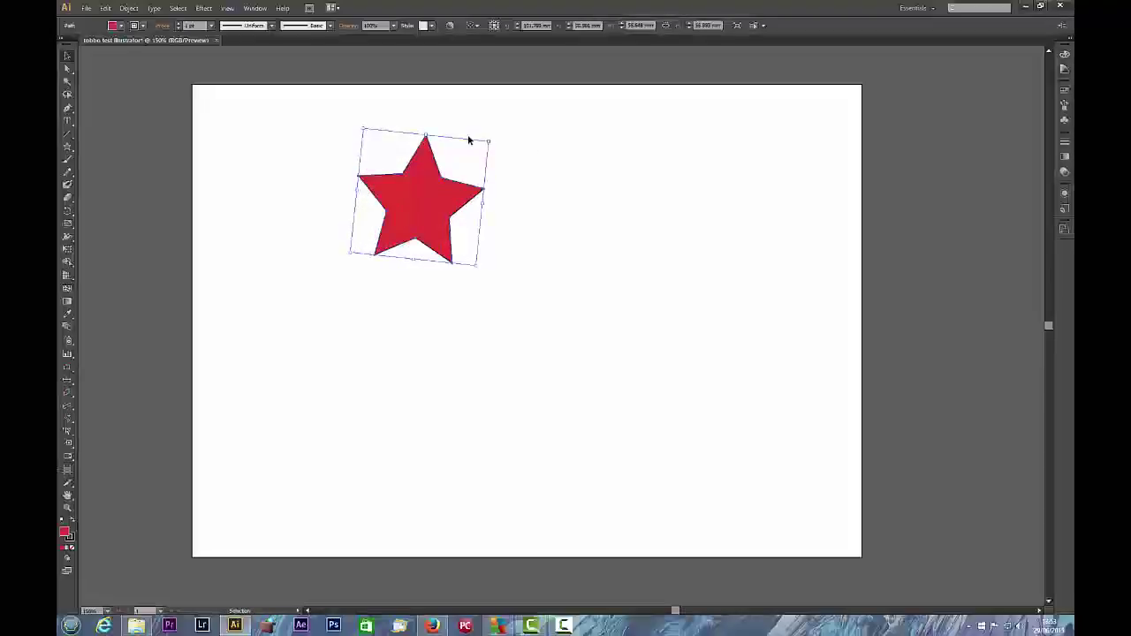
drag(404, 189, 292, 195)
click(471, 241)
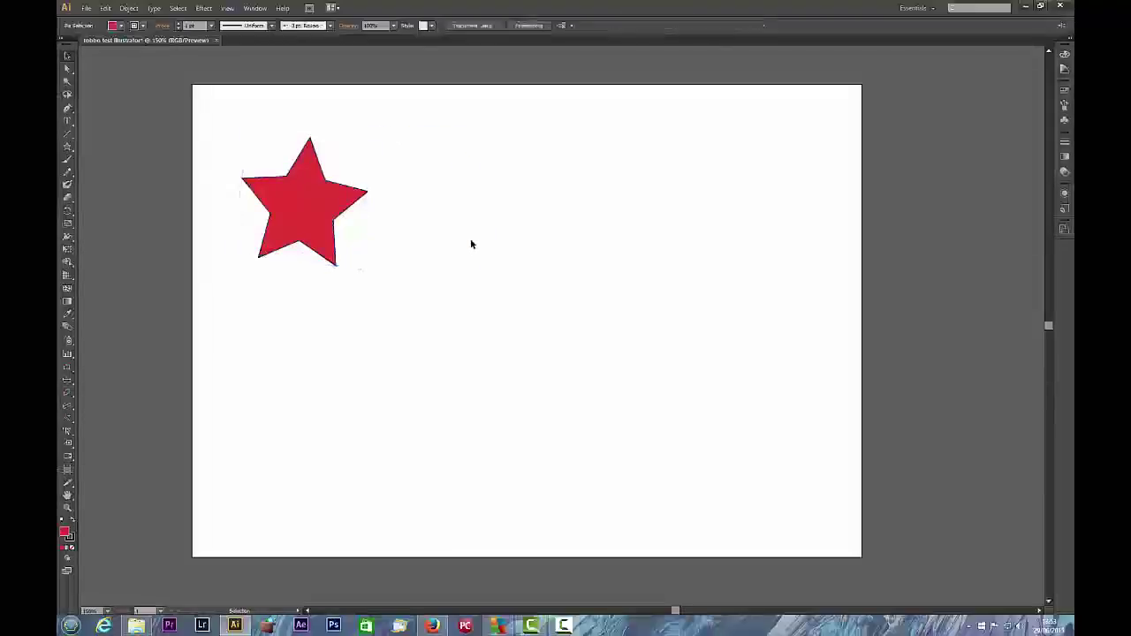
With Direct Selection, nudge the star right and drag the inner point beside its right arm
click(68, 71)
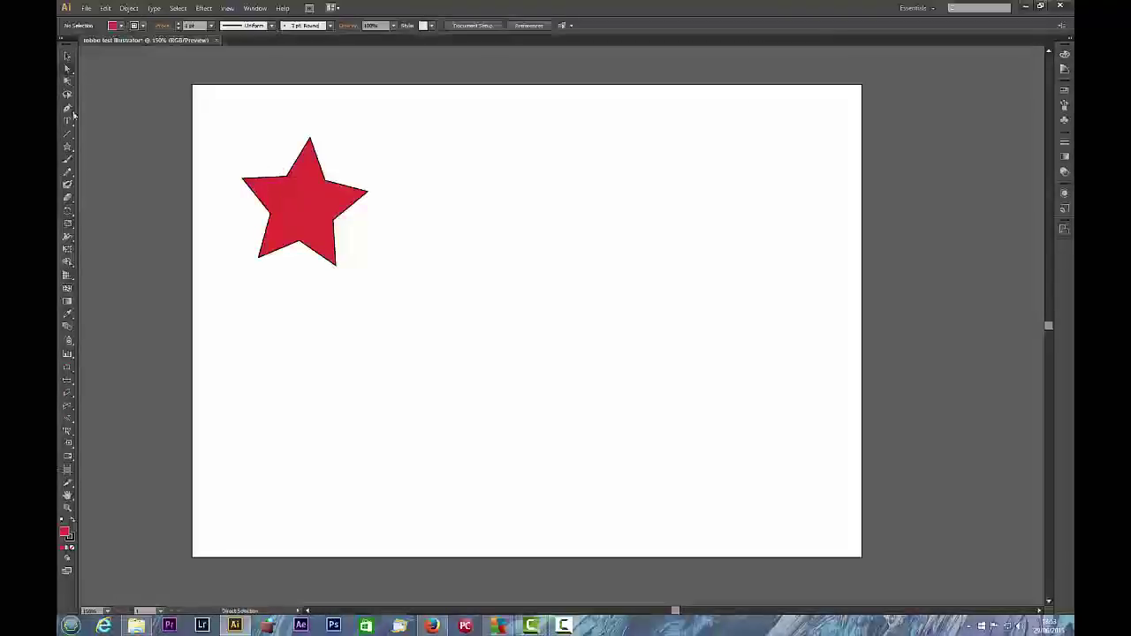
click(307, 167)
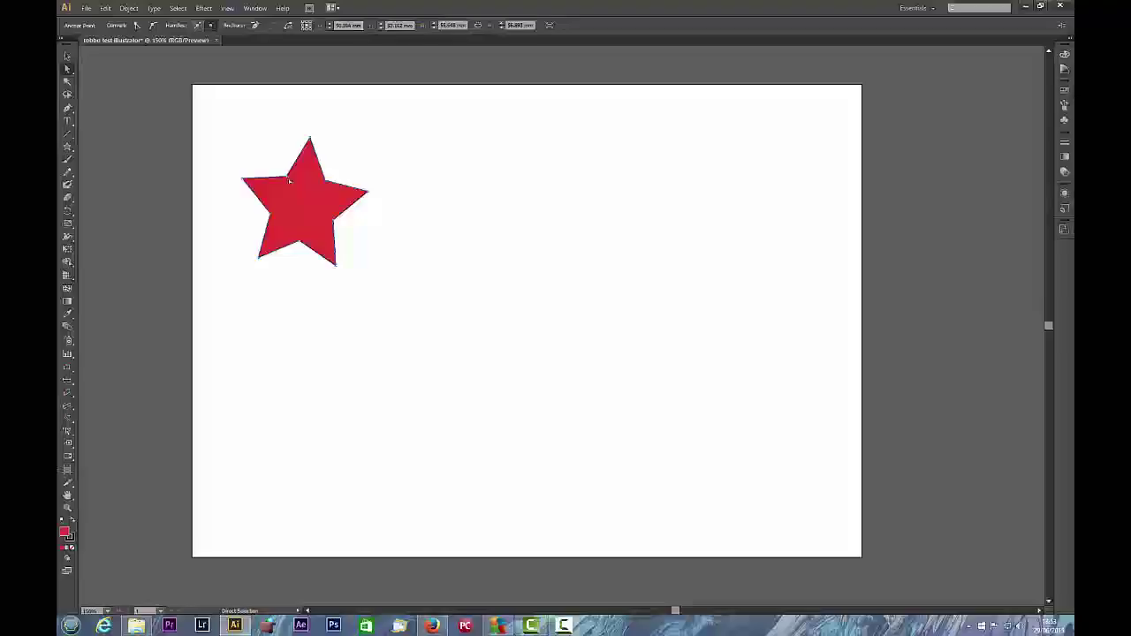
mouse_move(289, 179)
mouse_down()
mouse_move(252, 116)
mouse_move(303, 167)
mouse_move(292, 176)
mouse_move(315, 144)
mouse_move(295, 167)
mouse_move(270, 147)
mouse_move(289, 172)
mouse_up()
click(296, 183)
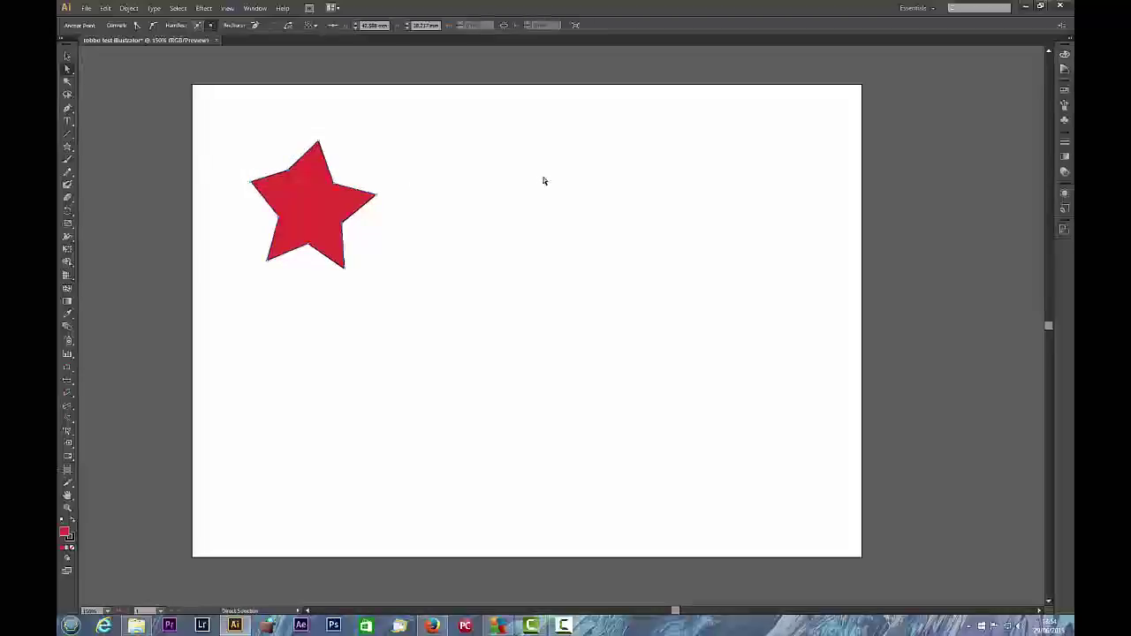
key(ctrl+a)
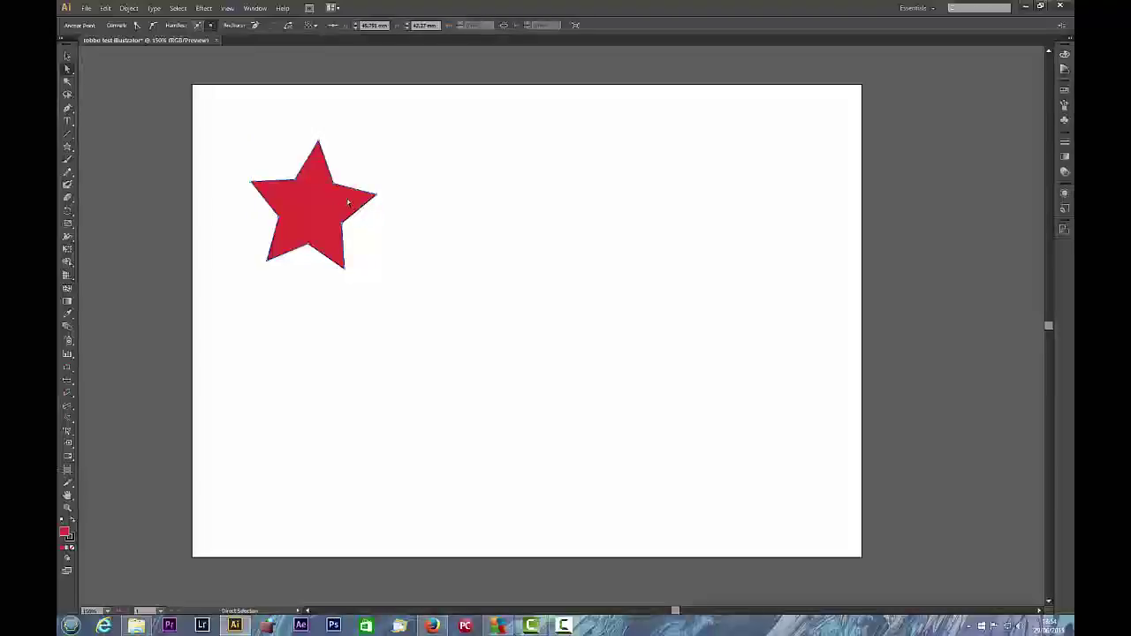
mouse_move(336, 187)
mouse_down()
mouse_move(370, 144)
mouse_move(337, 187)
mouse_up()
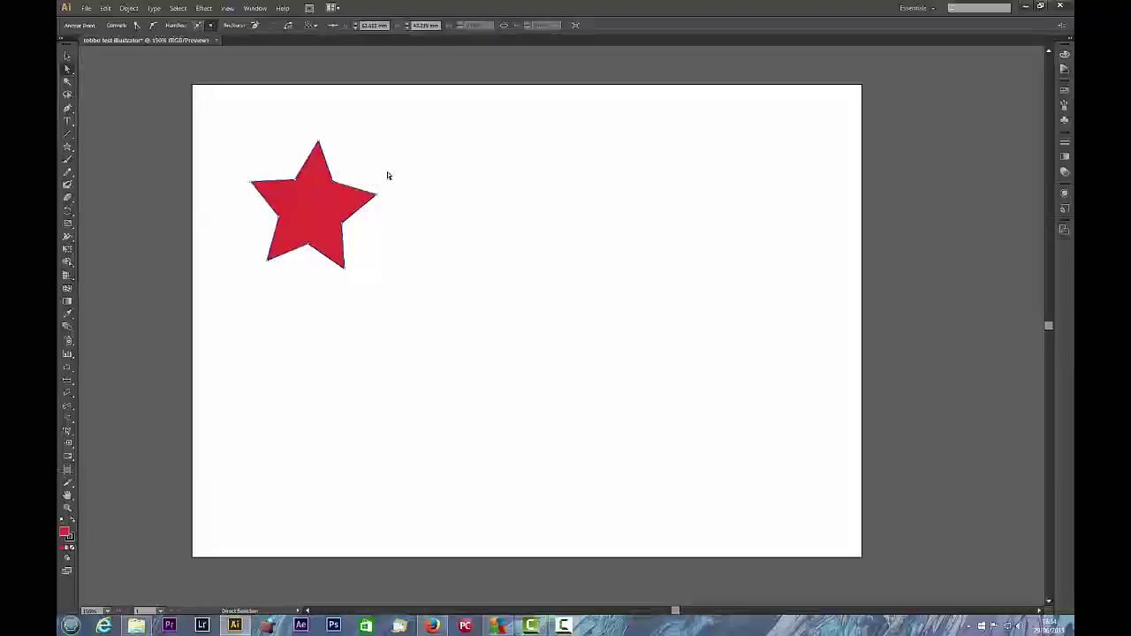
key(ctrl+a)
Deselect the star, choose the Pen tool and set Fill to None
key(a)
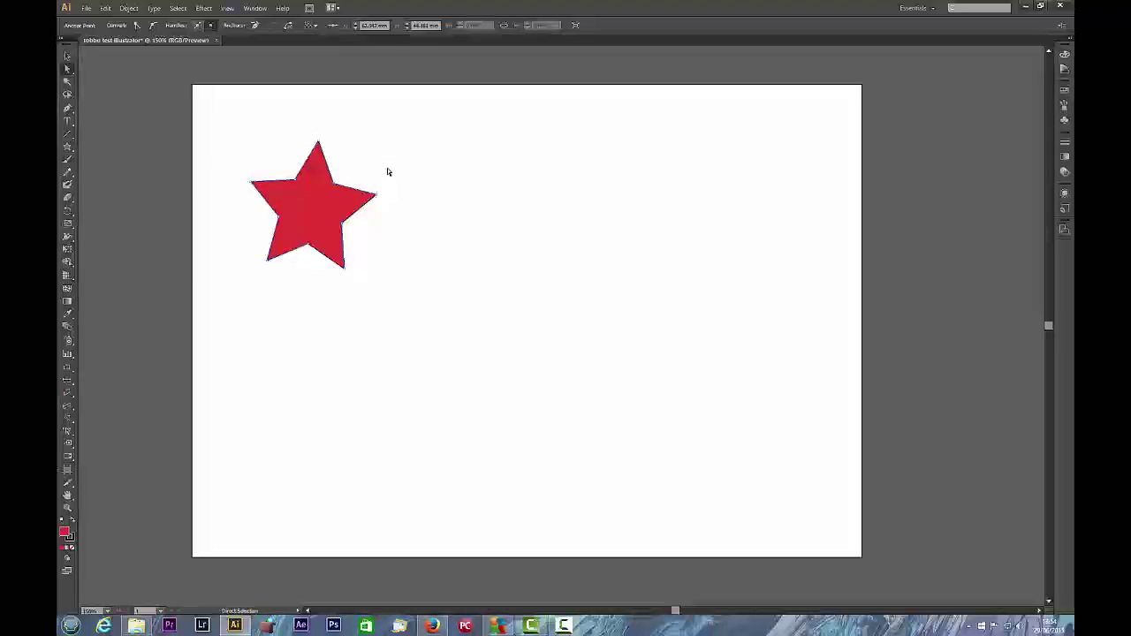
click(221, 151)
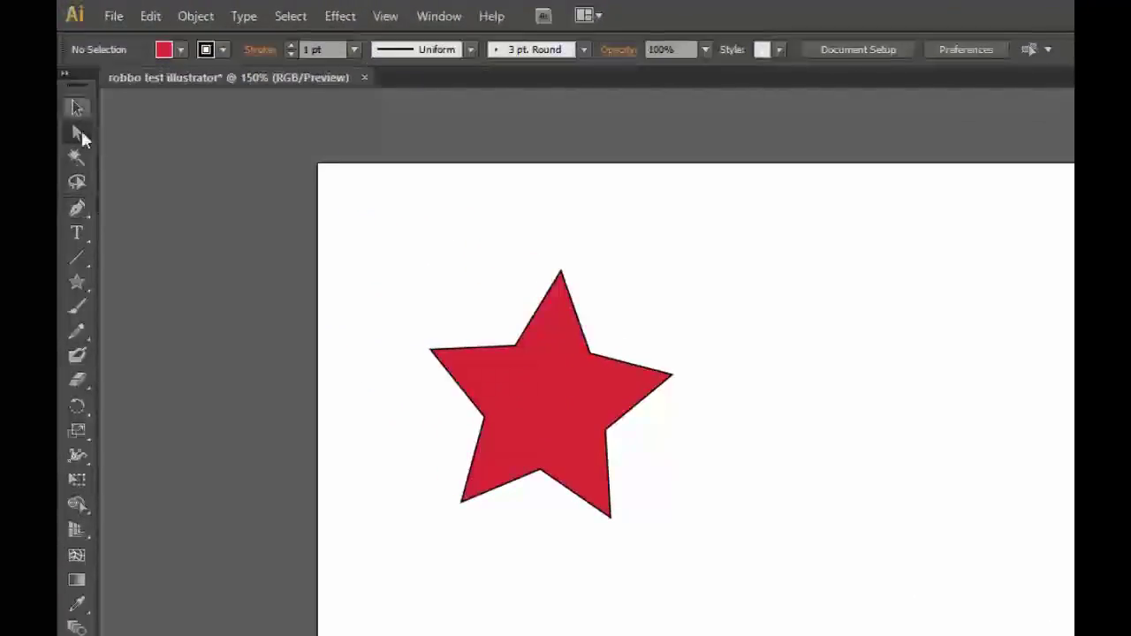
click(79, 131)
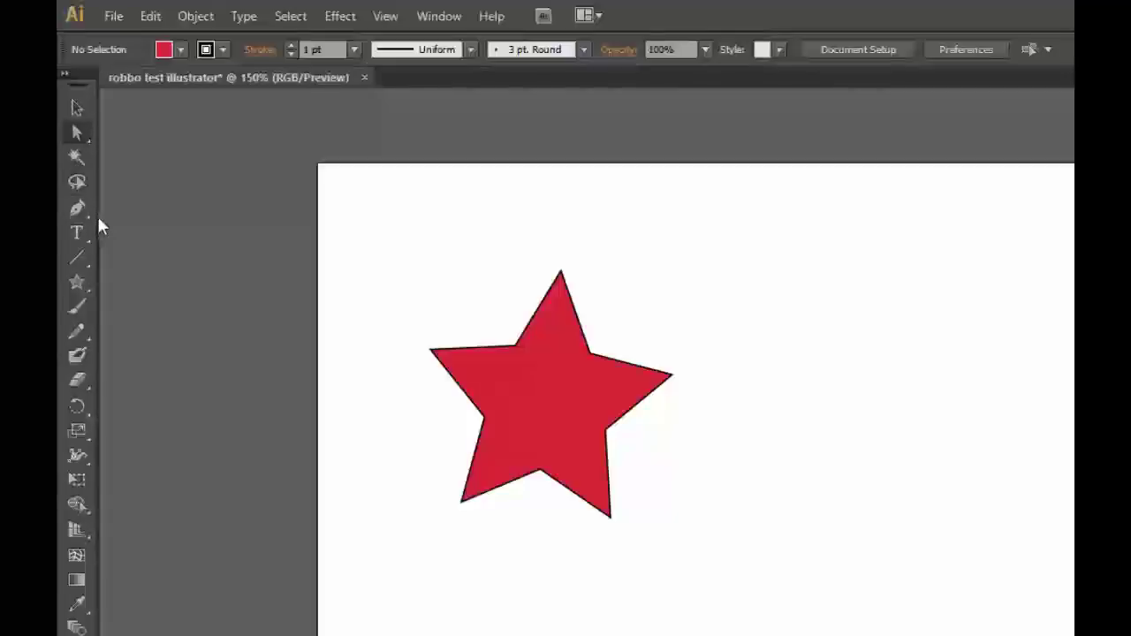
click(78, 210)
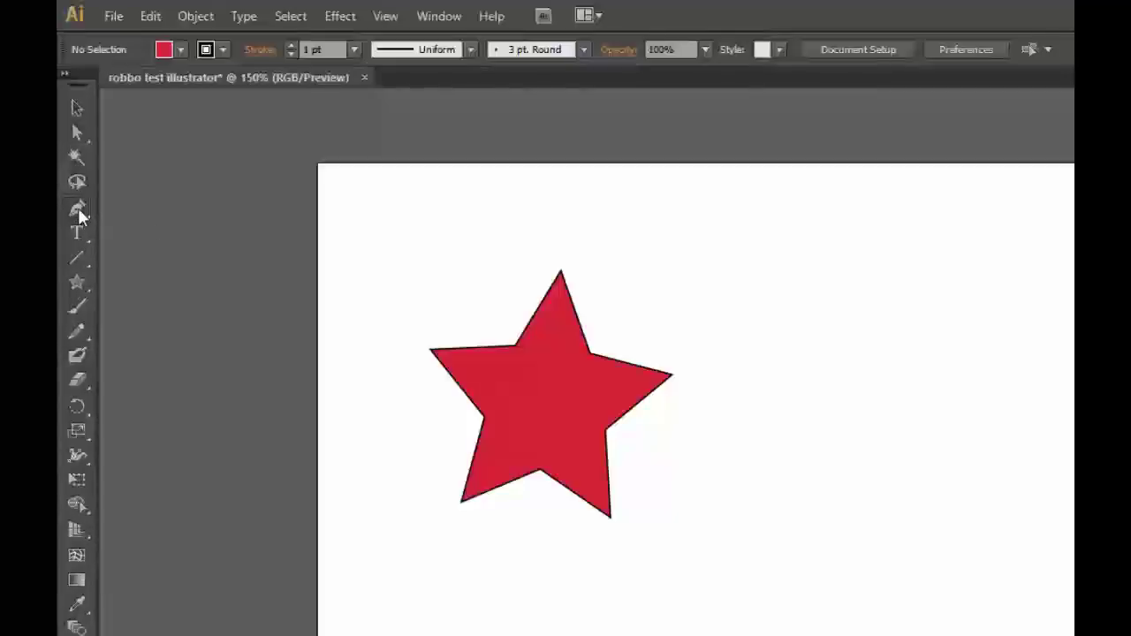
click(168, 50)
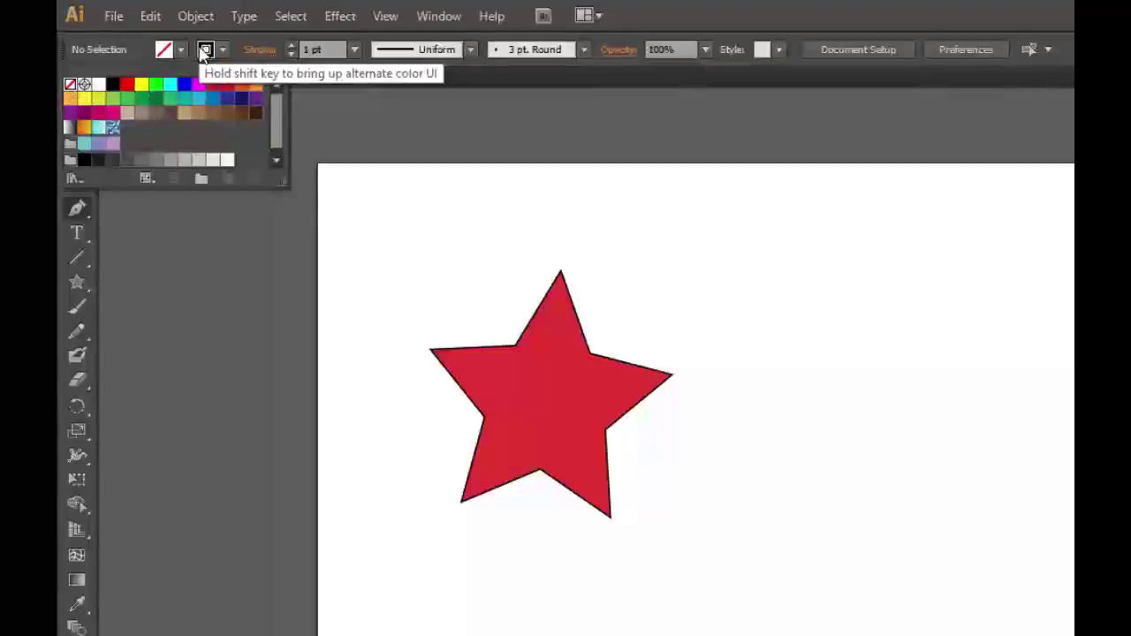
click(712, 285)
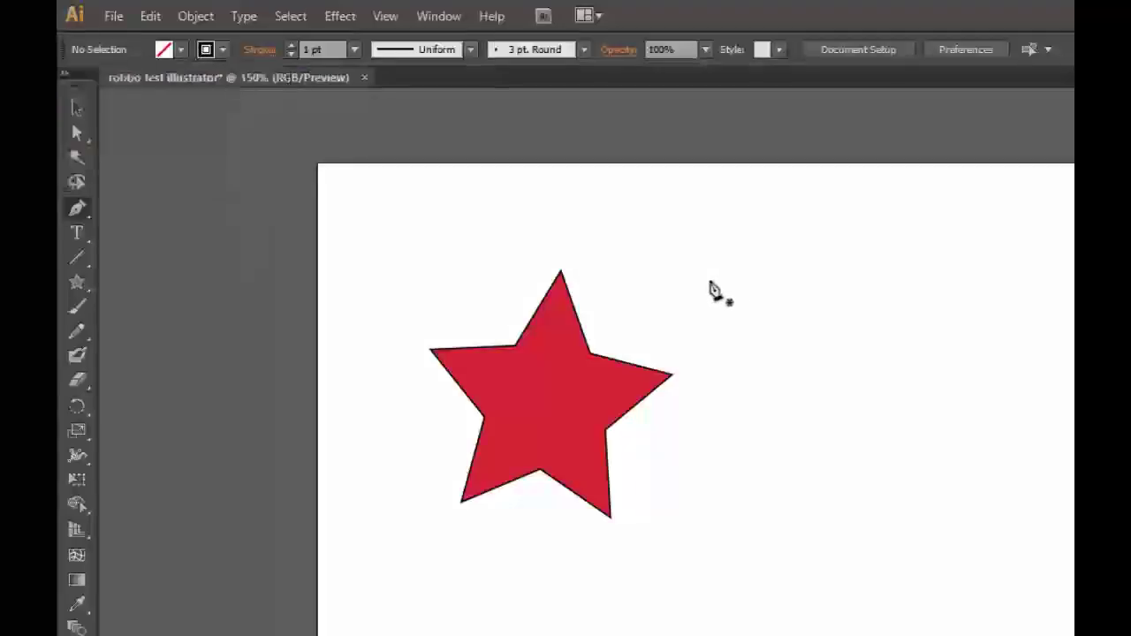
Draw a closed, curvy freeform outline to the right of the star
click(661, 289)
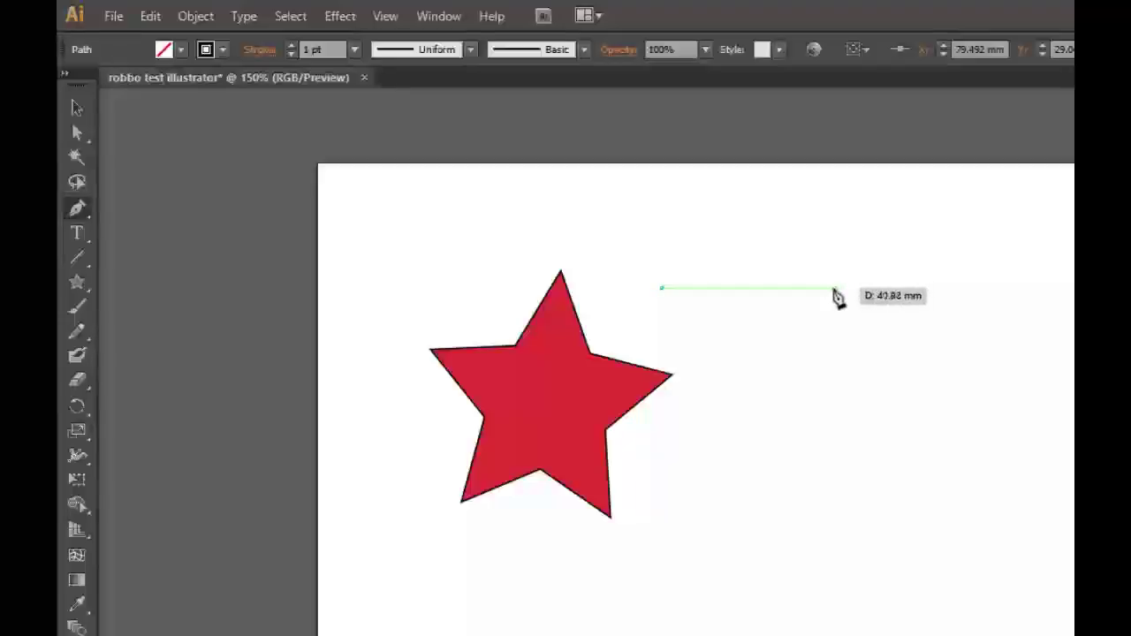
drag(834, 288, 913, 374)
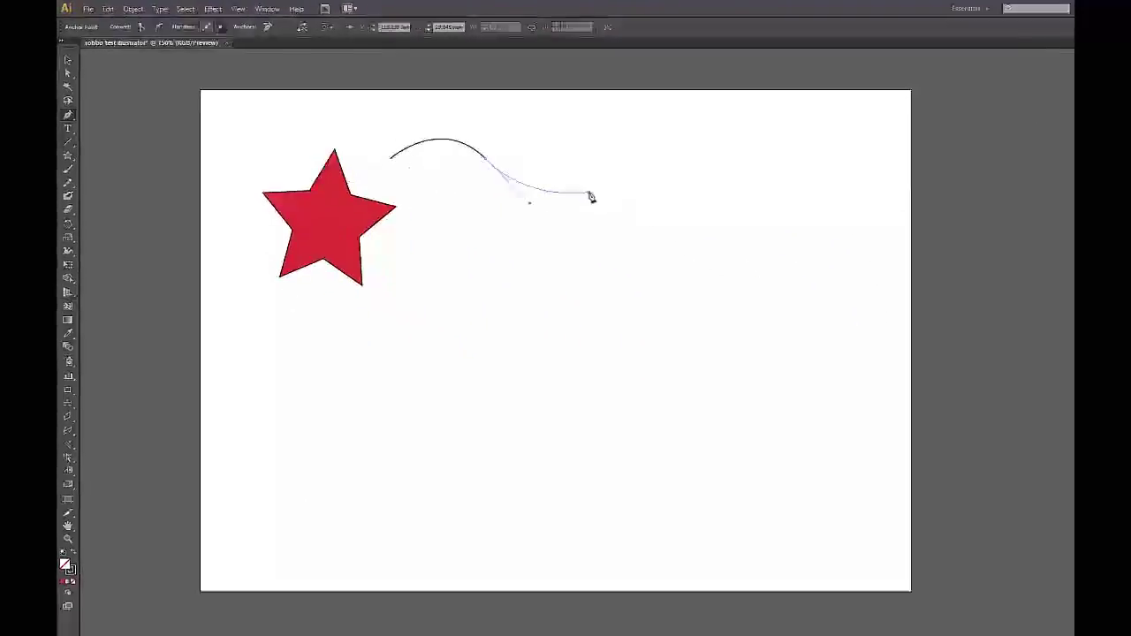
click(640, 191)
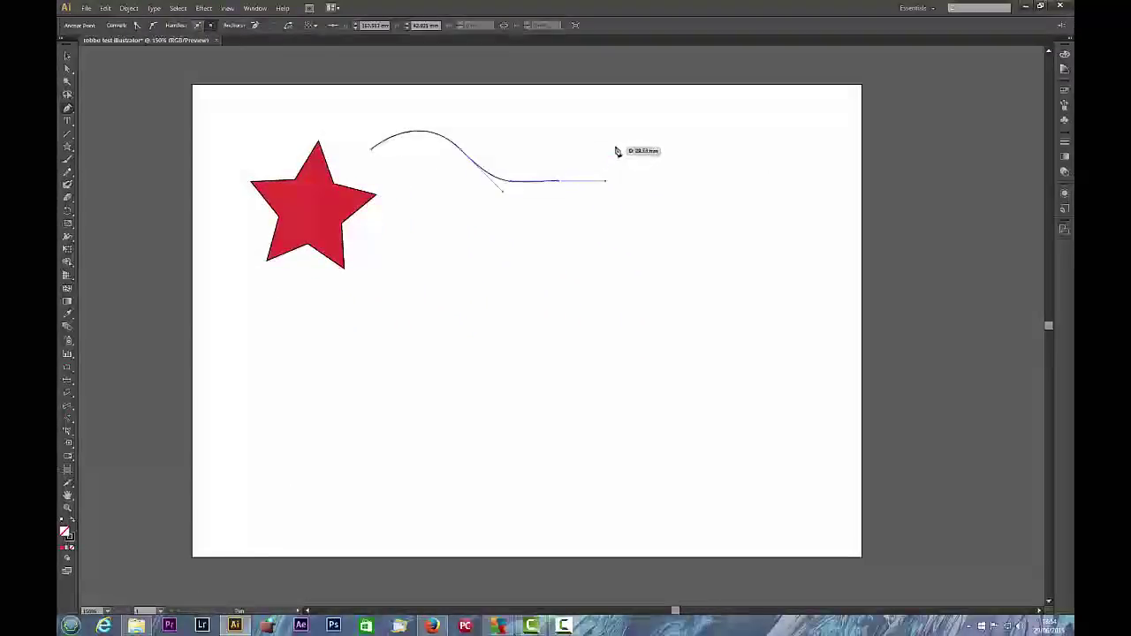
drag(628, 131, 741, 175)
click(730, 128)
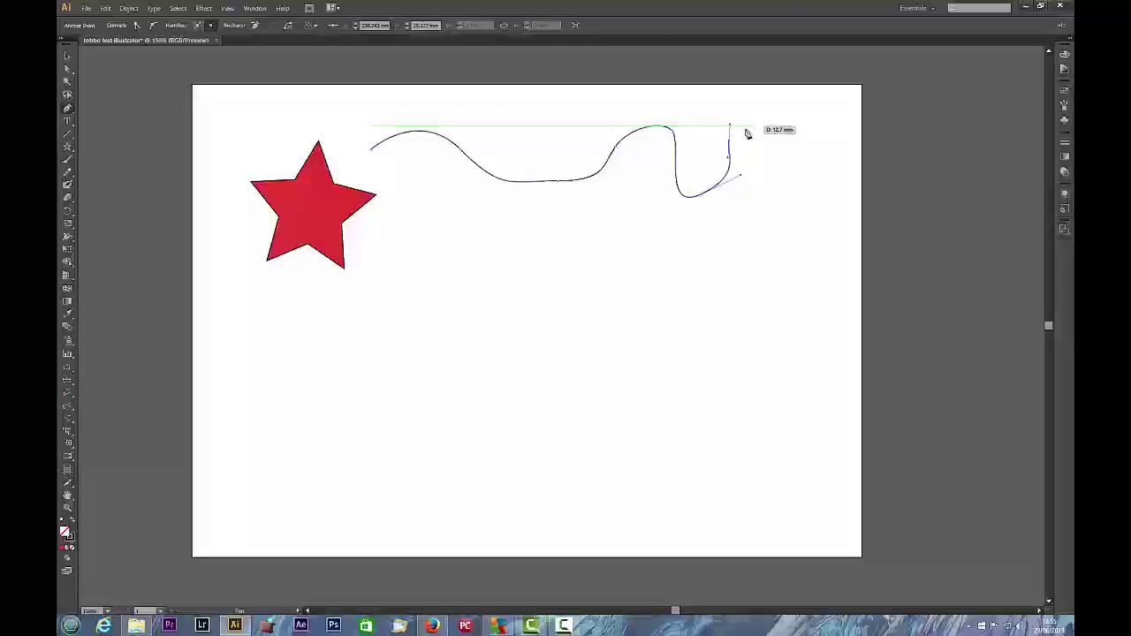
mouse_move(771, 212)
mouse_down()
mouse_move(755, 227)
mouse_move(760, 216)
mouse_up()
drag(636, 263, 631, 220)
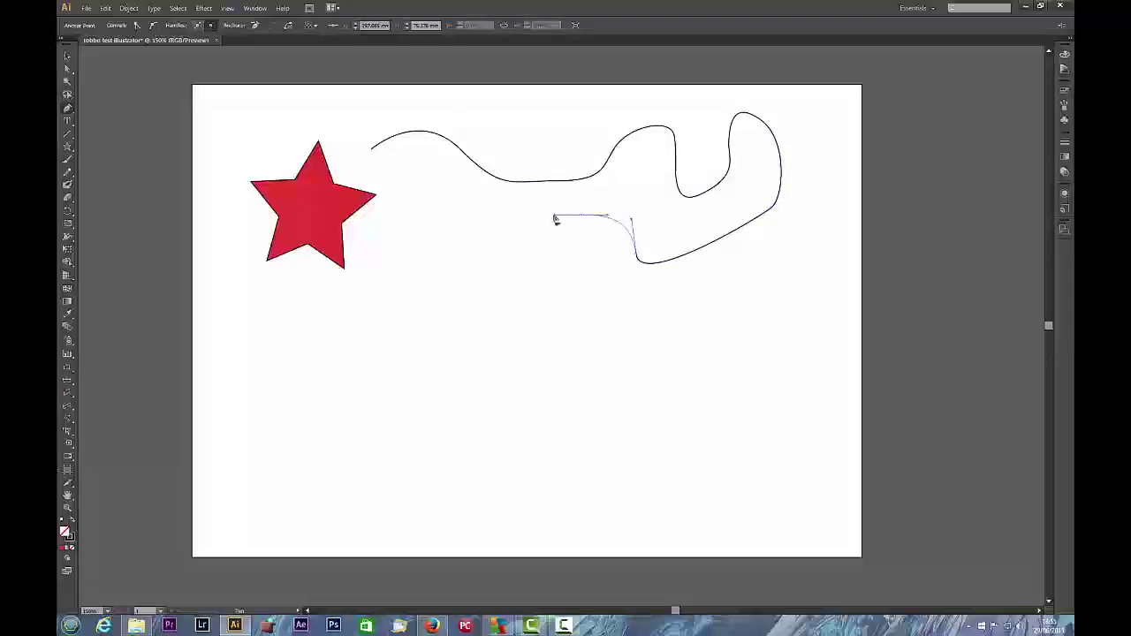
drag(496, 255, 413, 255)
drag(415, 205, 402, 170)
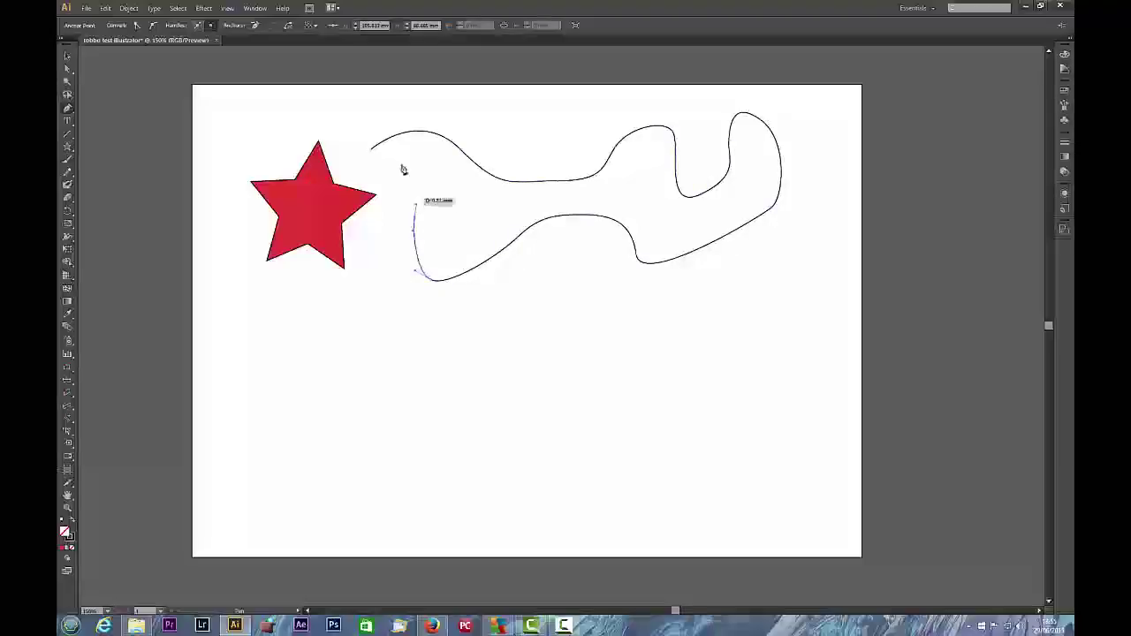
click(371, 152)
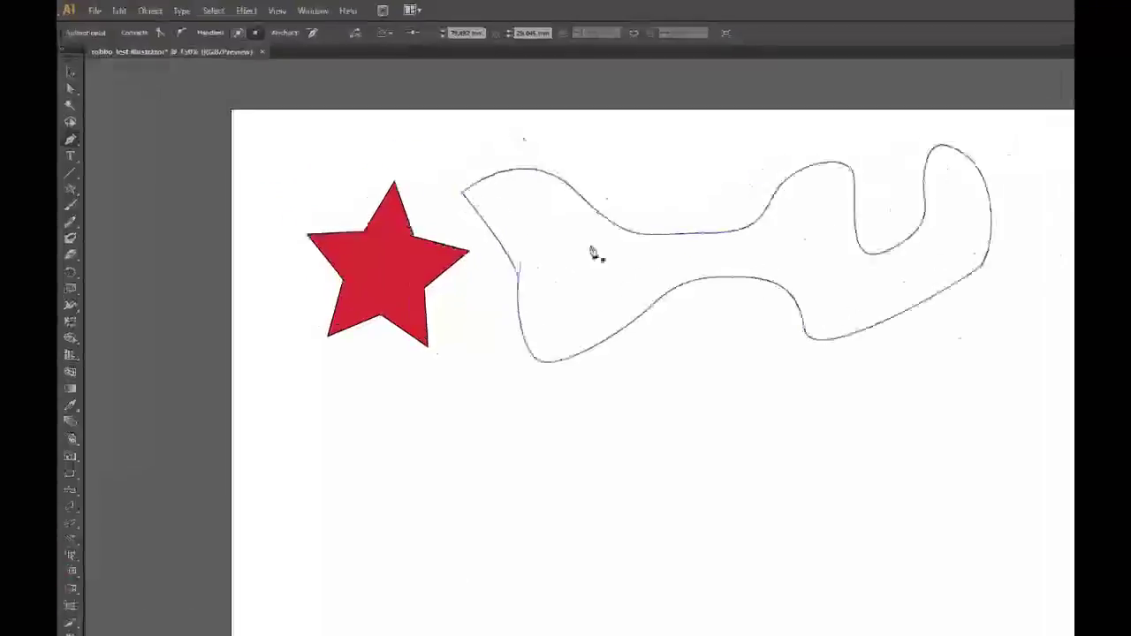
click(82, 170)
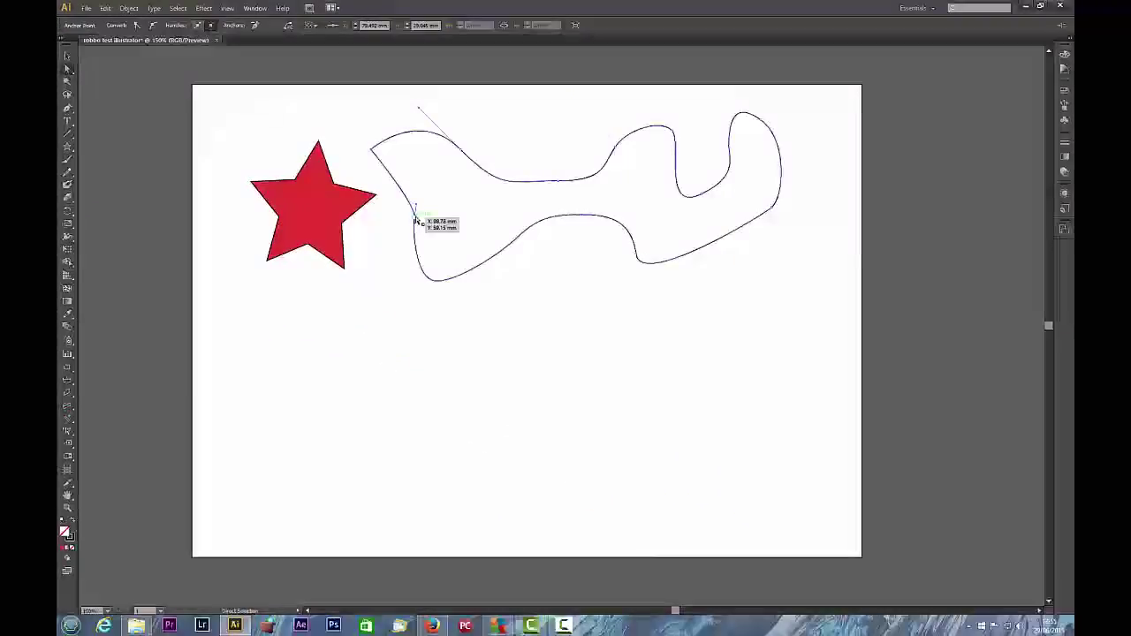
Refine the outline's left side, lower its top curve, and reshape the top-right bend and U-bend
drag(416, 220, 425, 169)
click(562, 184)
drag(558, 186, 527, 197)
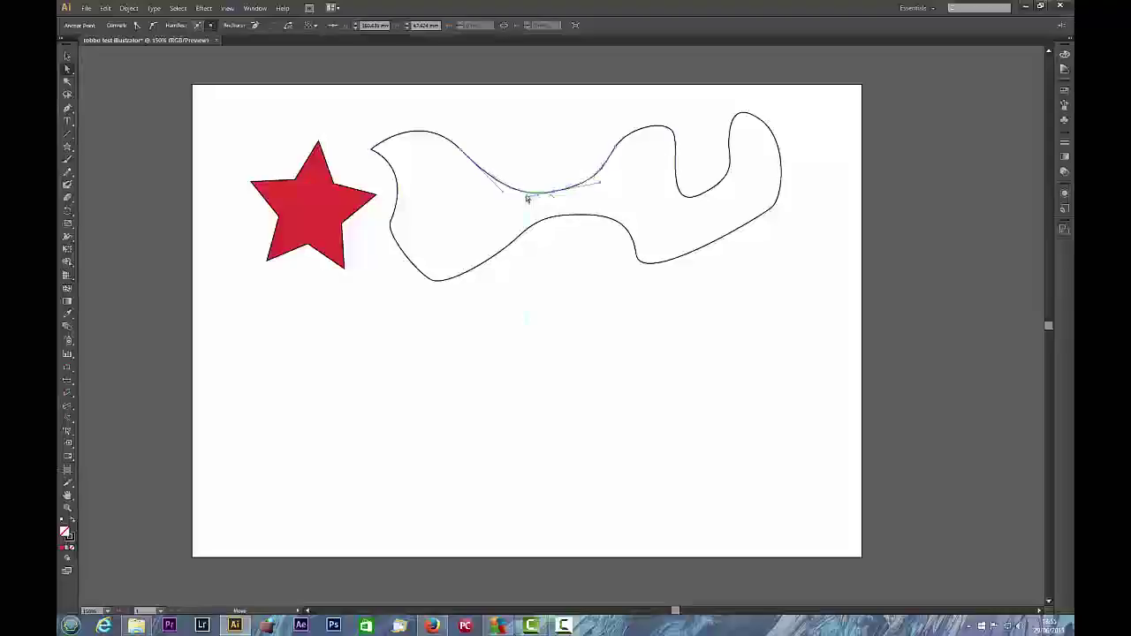
click(673, 131)
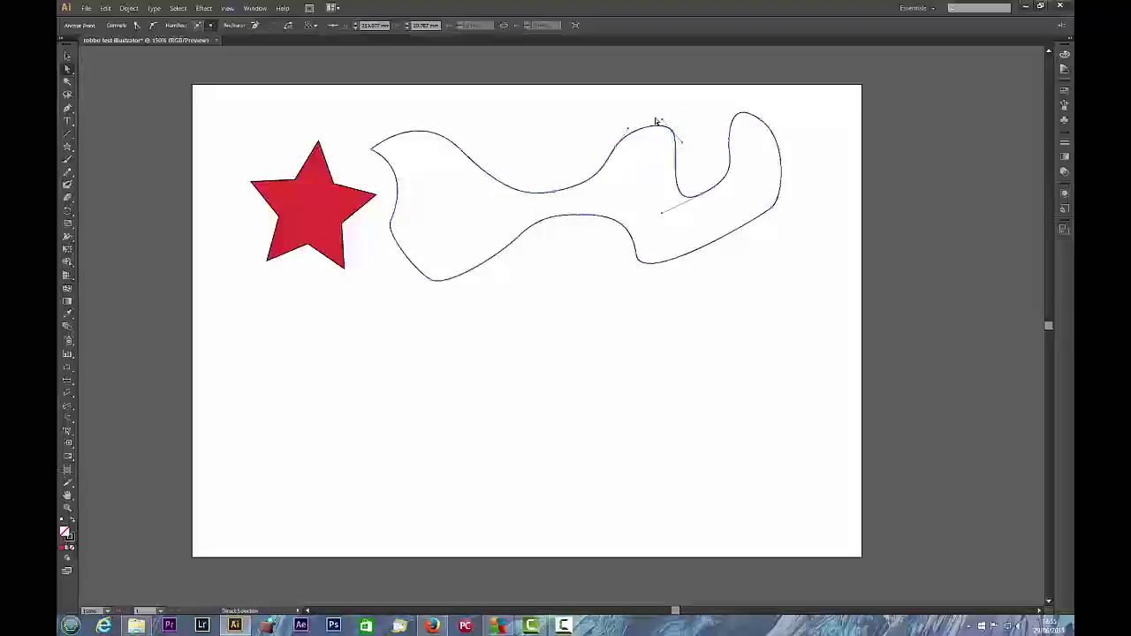
drag(662, 122, 640, 113)
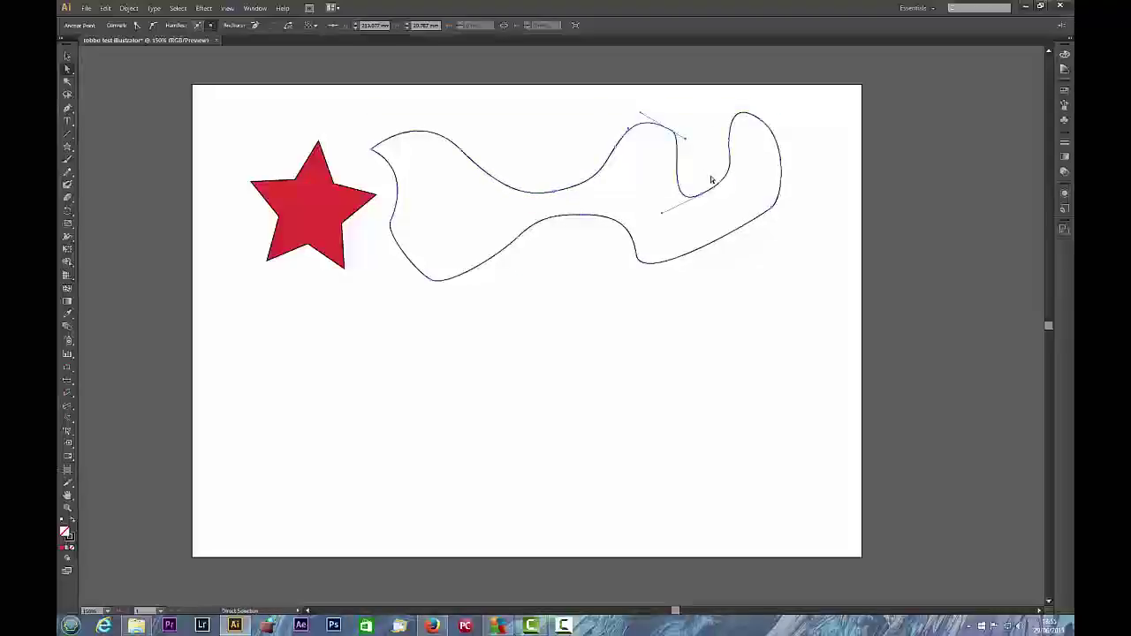
drag(664, 214, 677, 196)
click(69, 70)
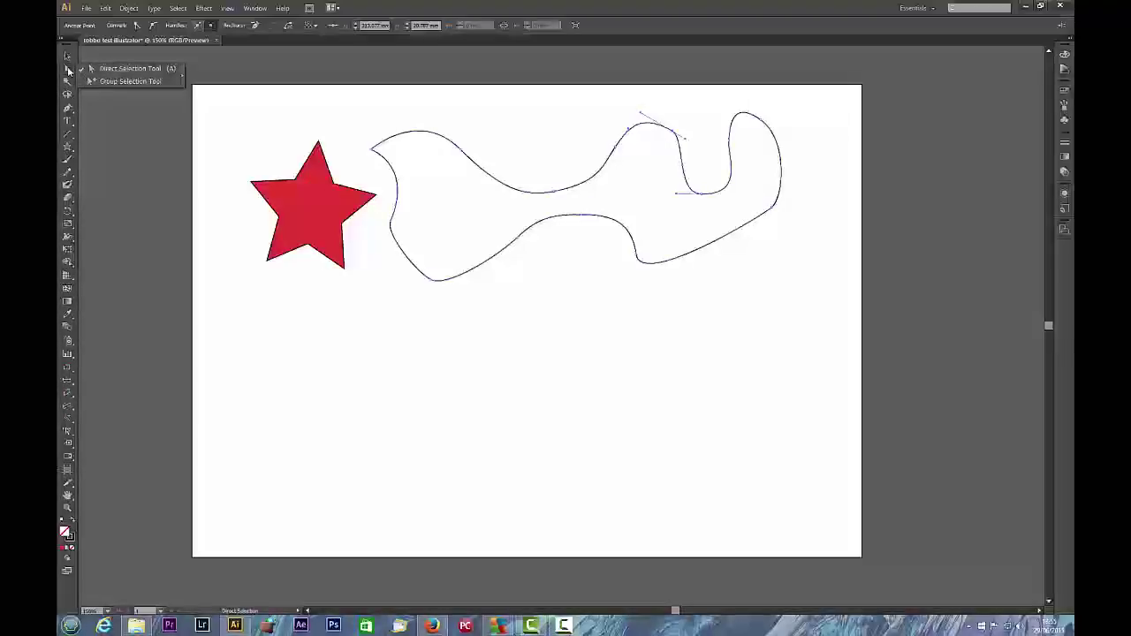
click(73, 75)
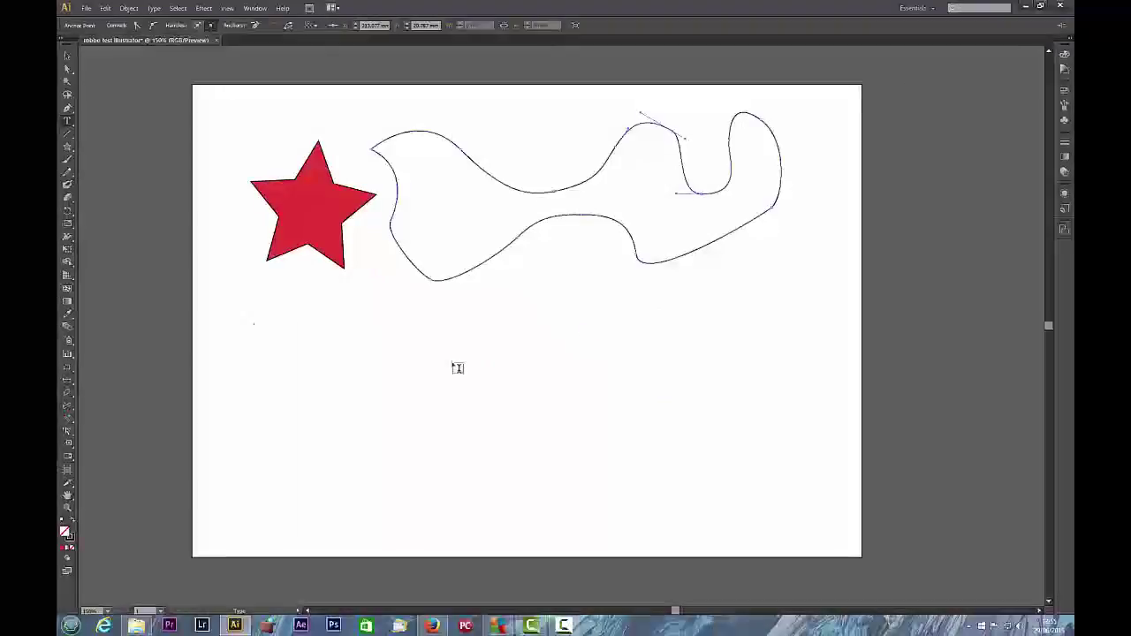
Type the placeholder text 'fgsdfgfdhfg' below the star and select it
click(389, 354)
text(fgsdfgfdhfghfghfghtfg)
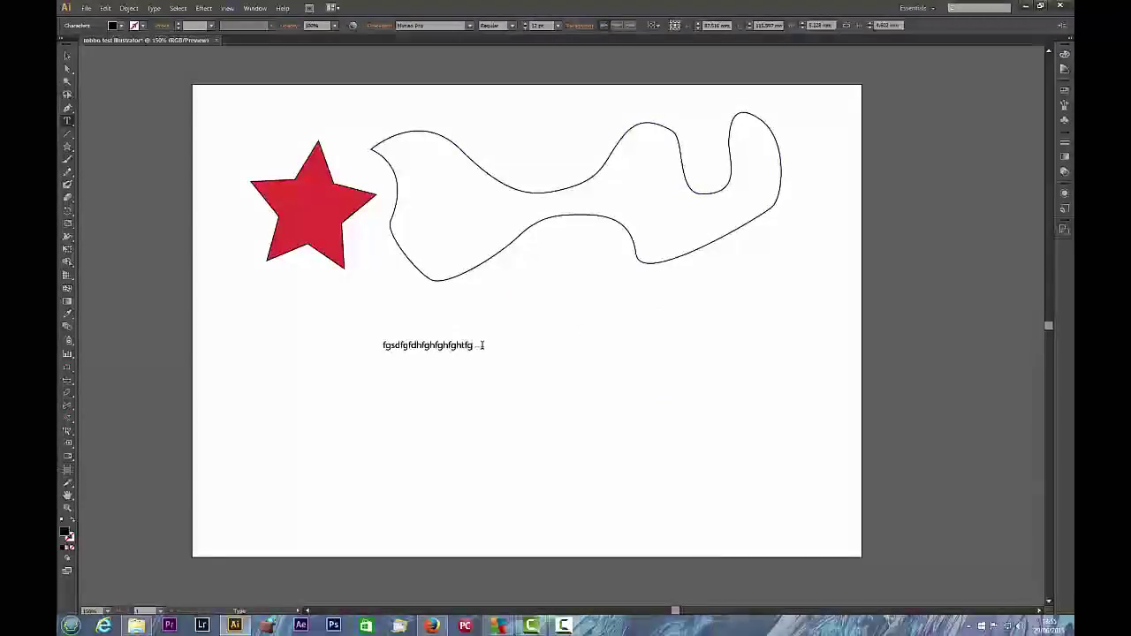
drag(474, 345, 369, 346)
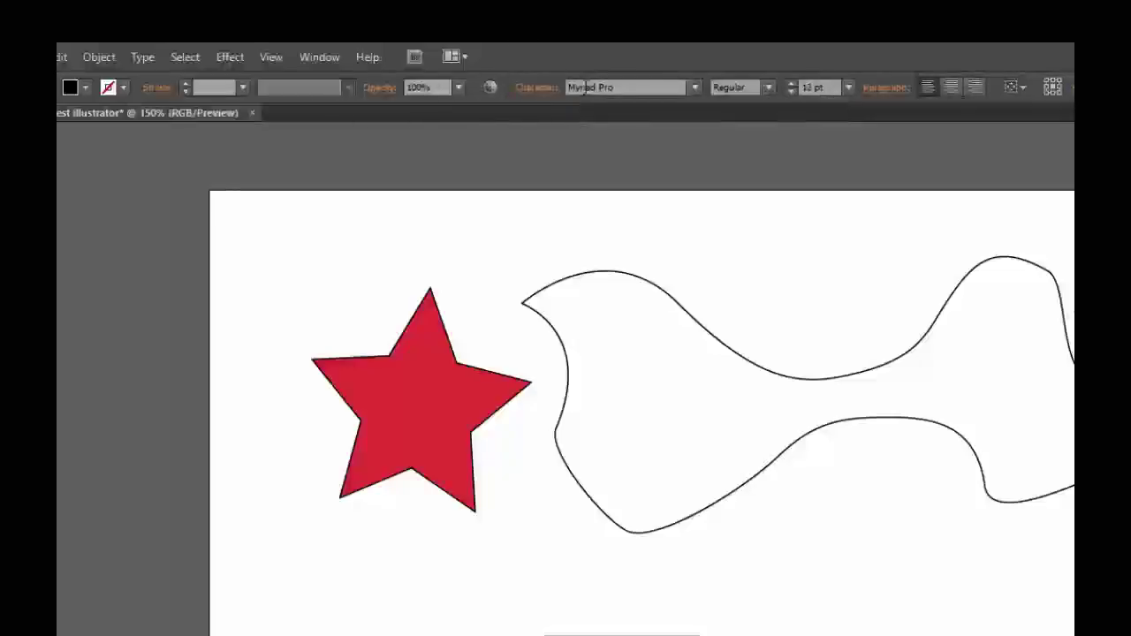
Try the NEOLITH and Papyrus fonts, then set the text font to Arial
click(695, 86)
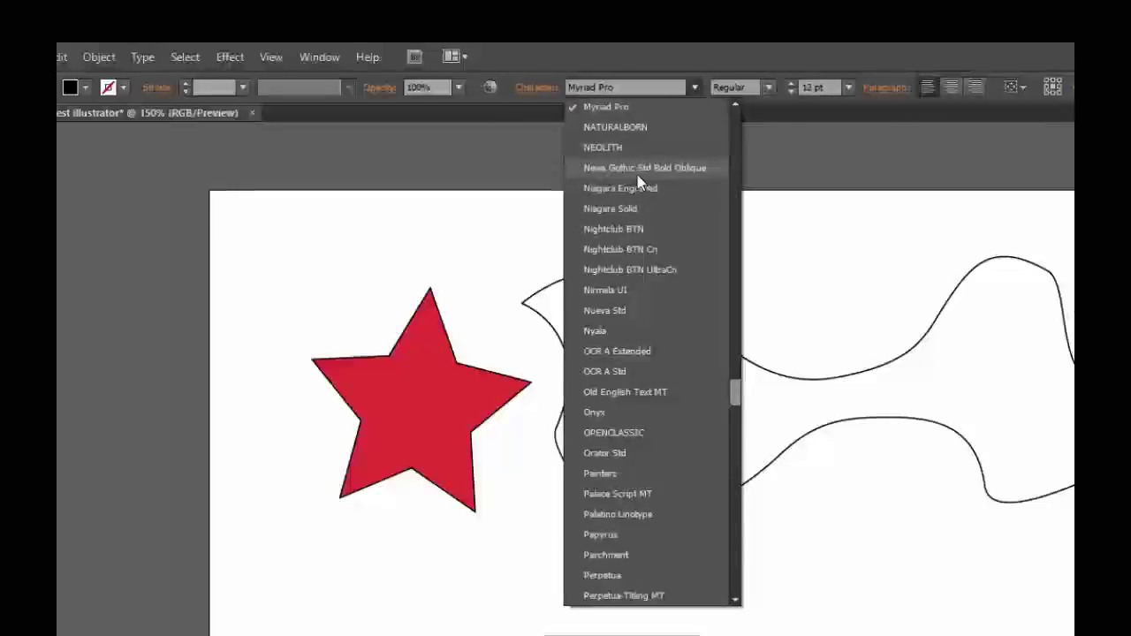
click(555, 133)
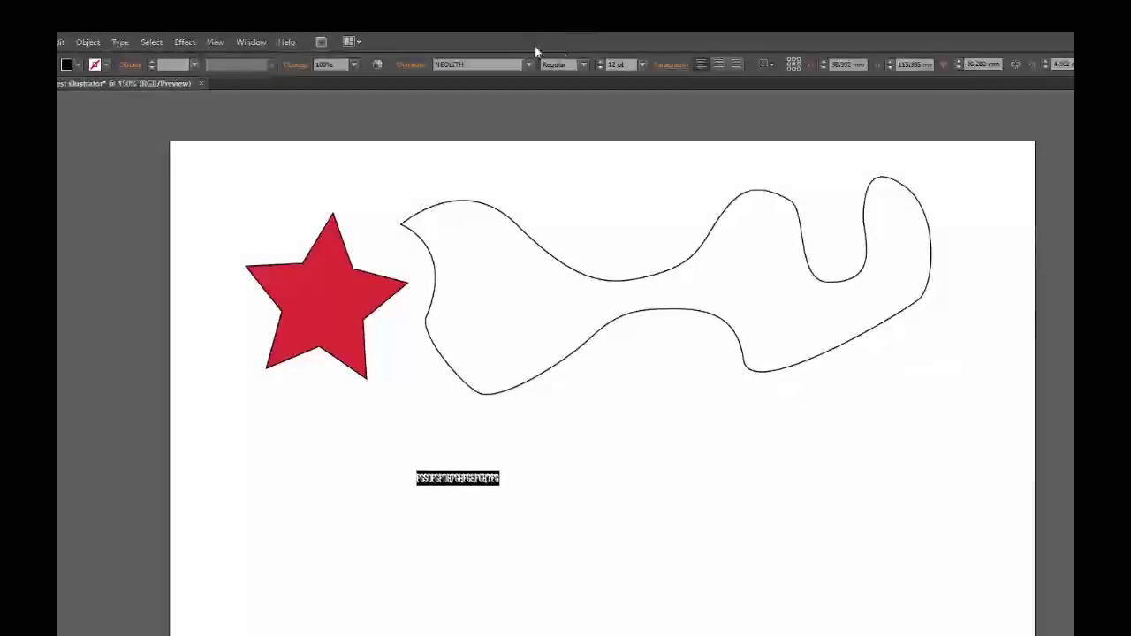
click(528, 65)
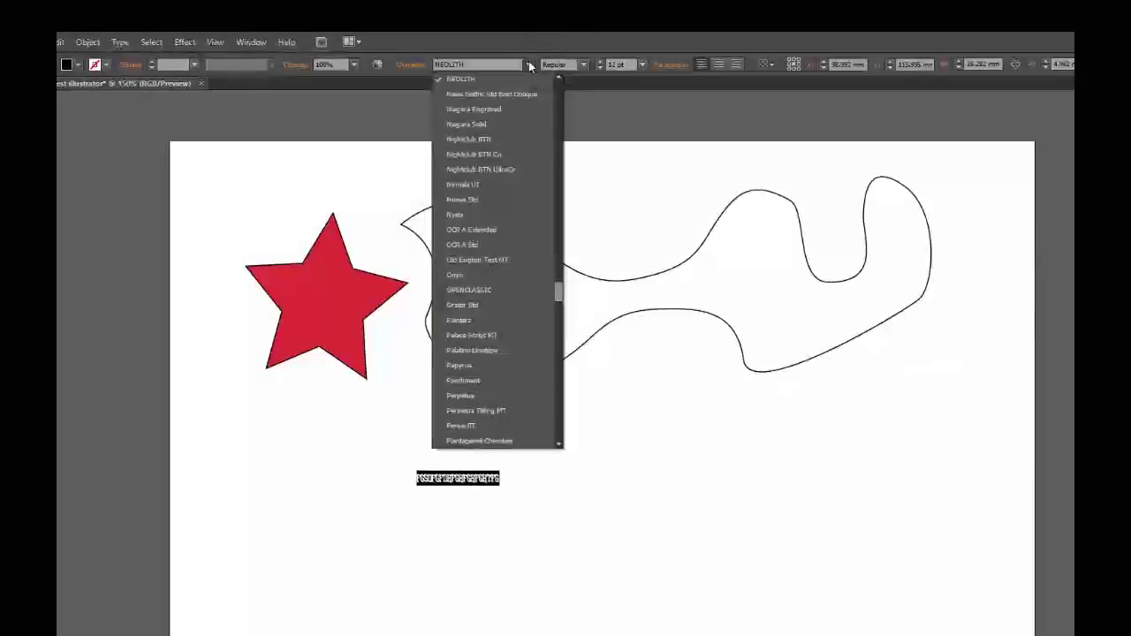
click(468, 364)
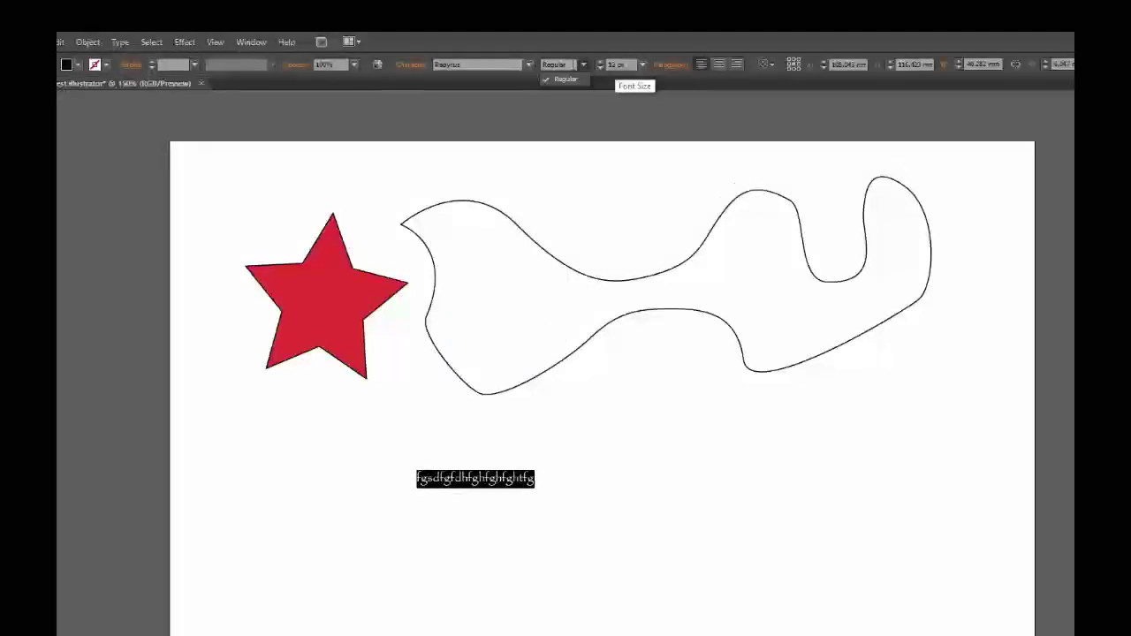
click(529, 66)
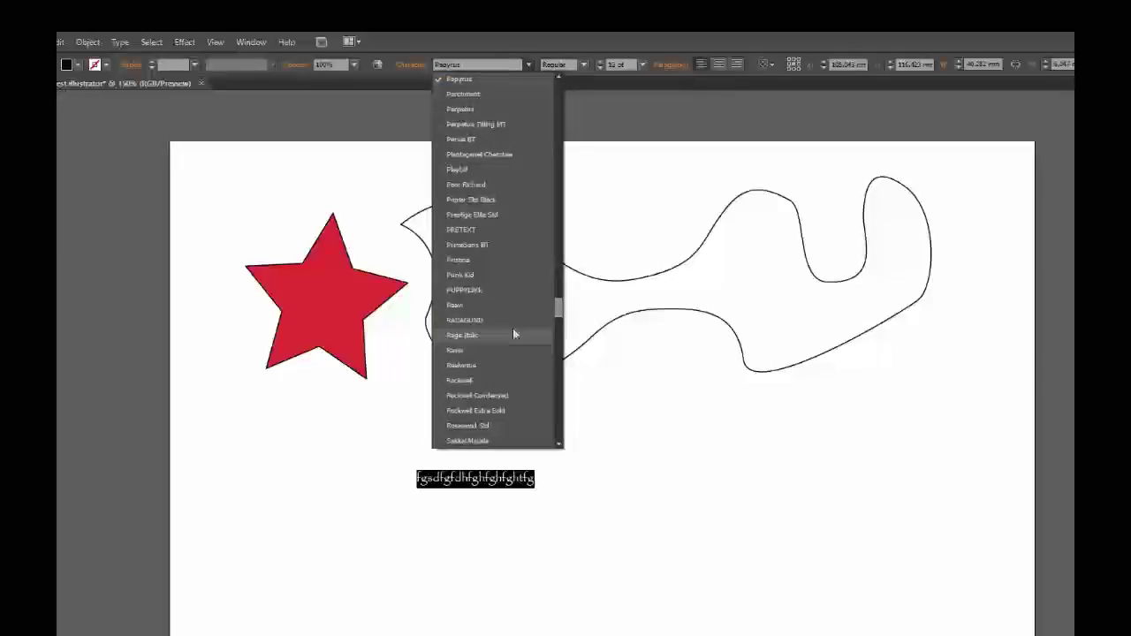
click(471, 63)
double_click(466, 65)
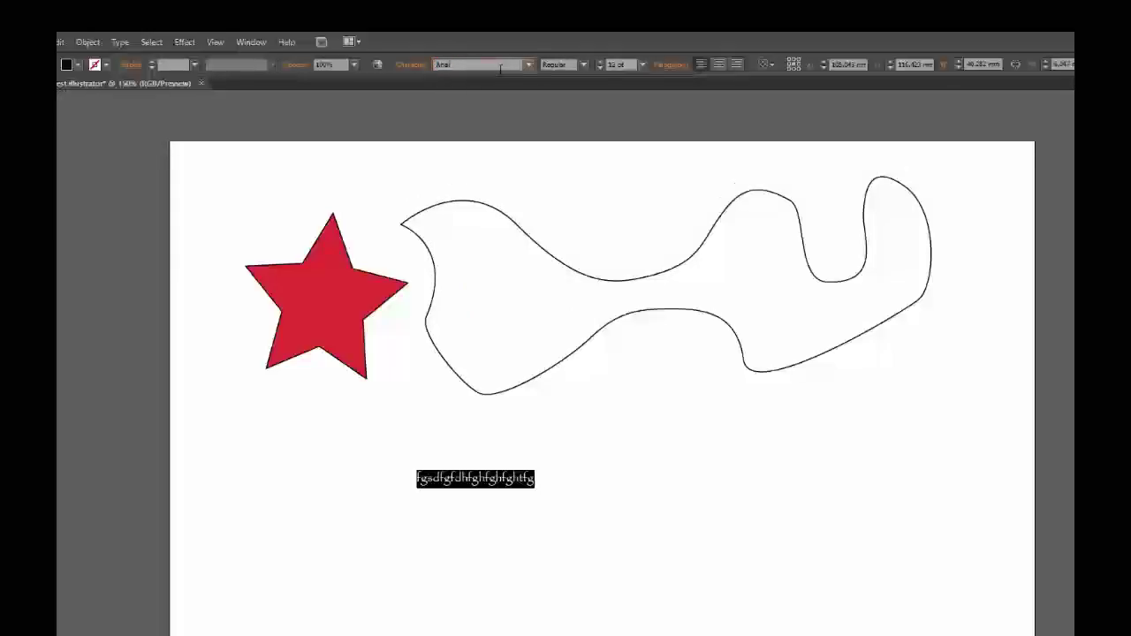
text(Arial)
key(Return)
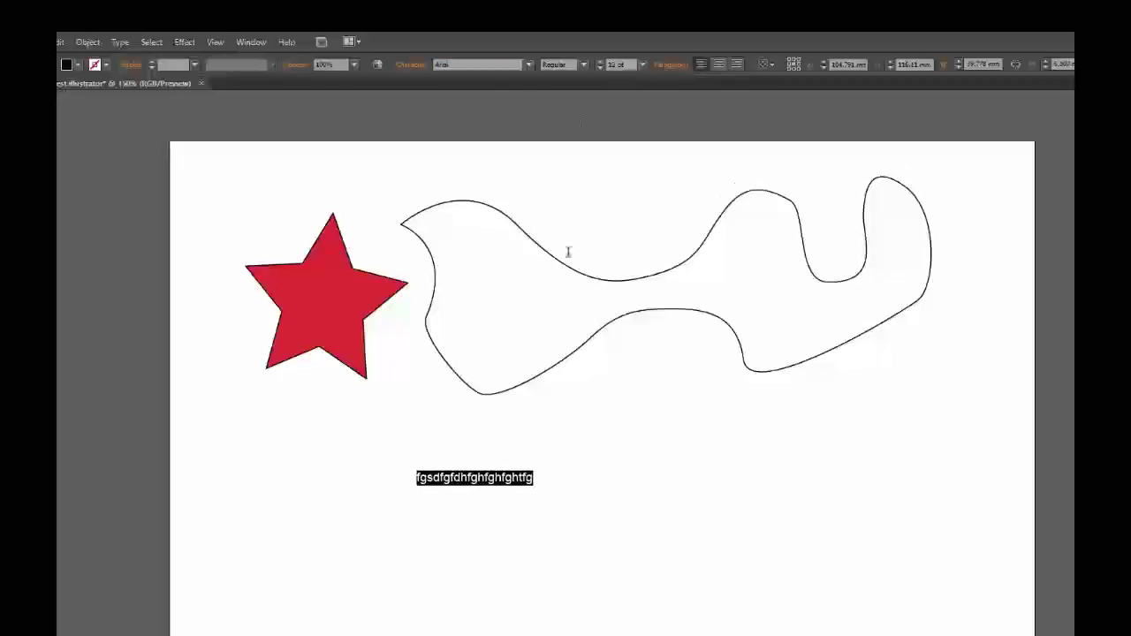
Set the Arial style to Black and raise the font size to about 20 pt
click(584, 65)
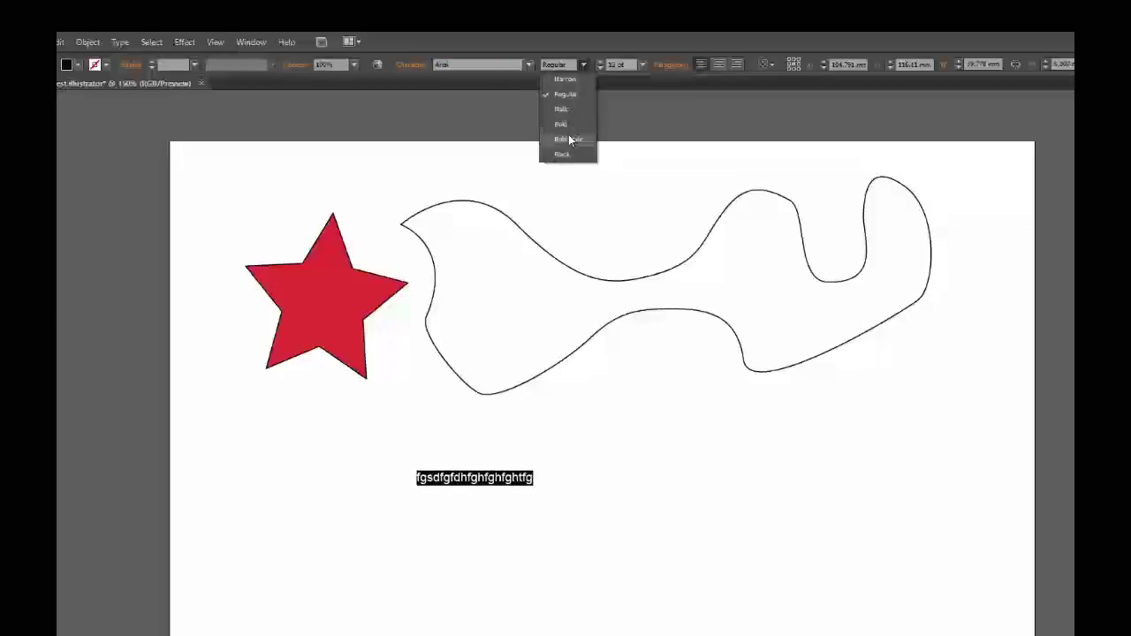
click(566, 123)
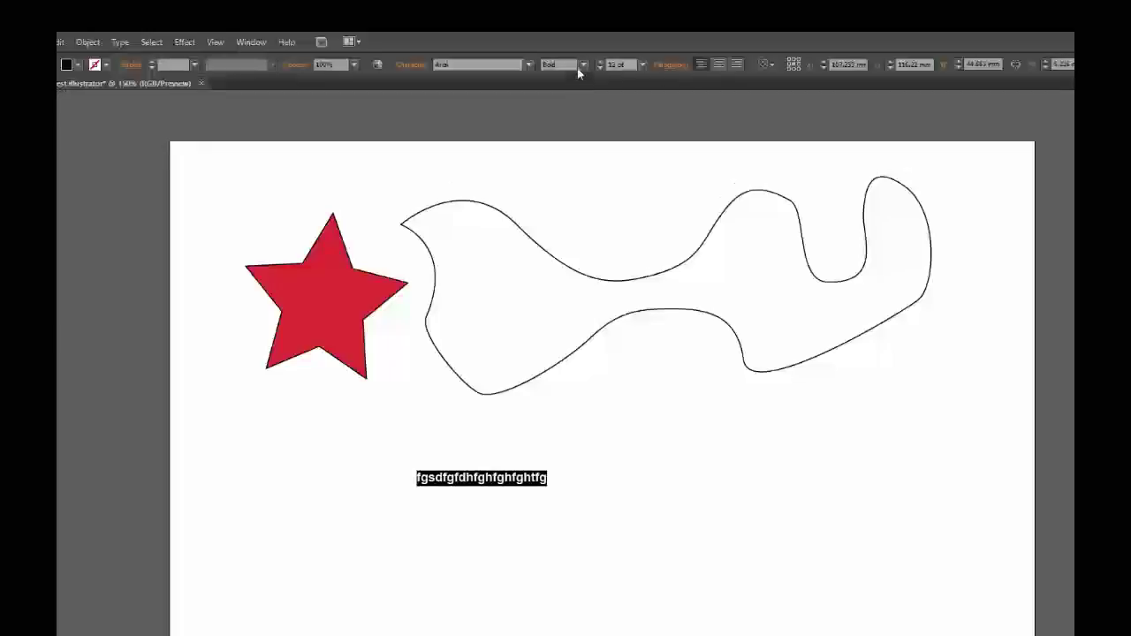
click(584, 63)
click(570, 155)
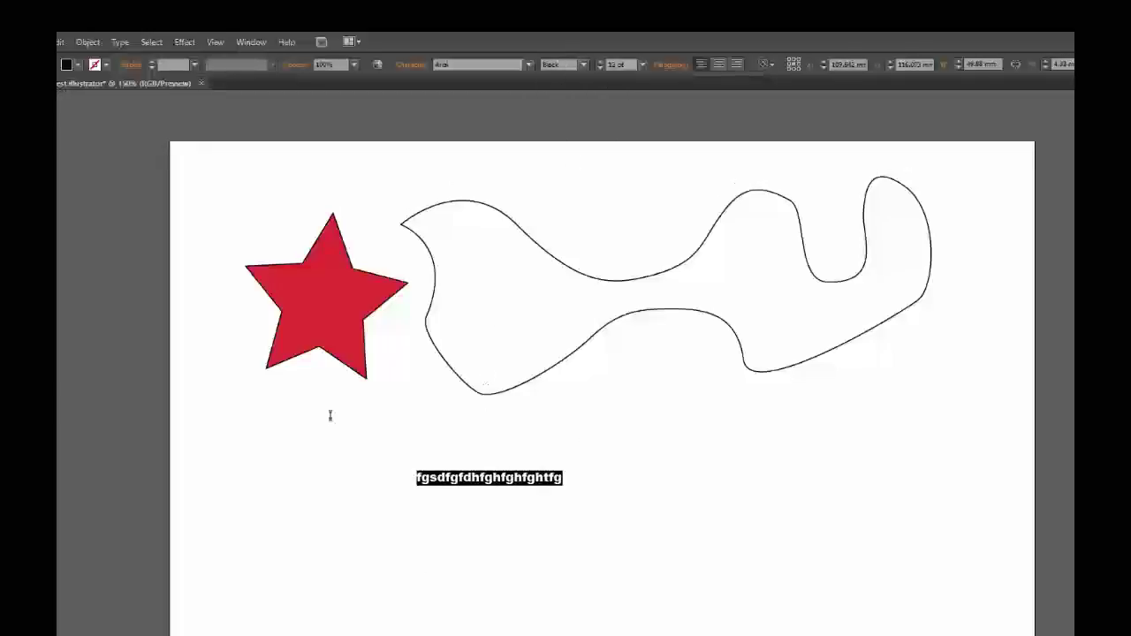
click(600, 63)
click(599, 63)
click(600, 64)
click(600, 64)
click(600, 63)
click(600, 63)
click(600, 69)
click(600, 69)
click(600, 68)
click(601, 69)
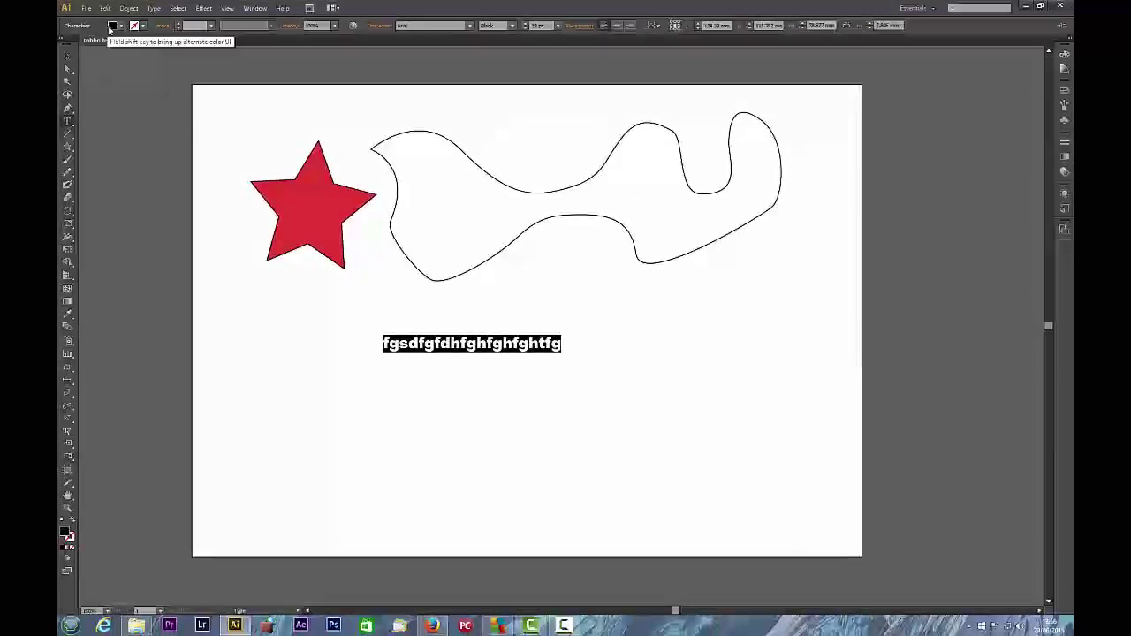
Change the text fill from black to dark teal #255668 via the Color Picker
click(122, 26)
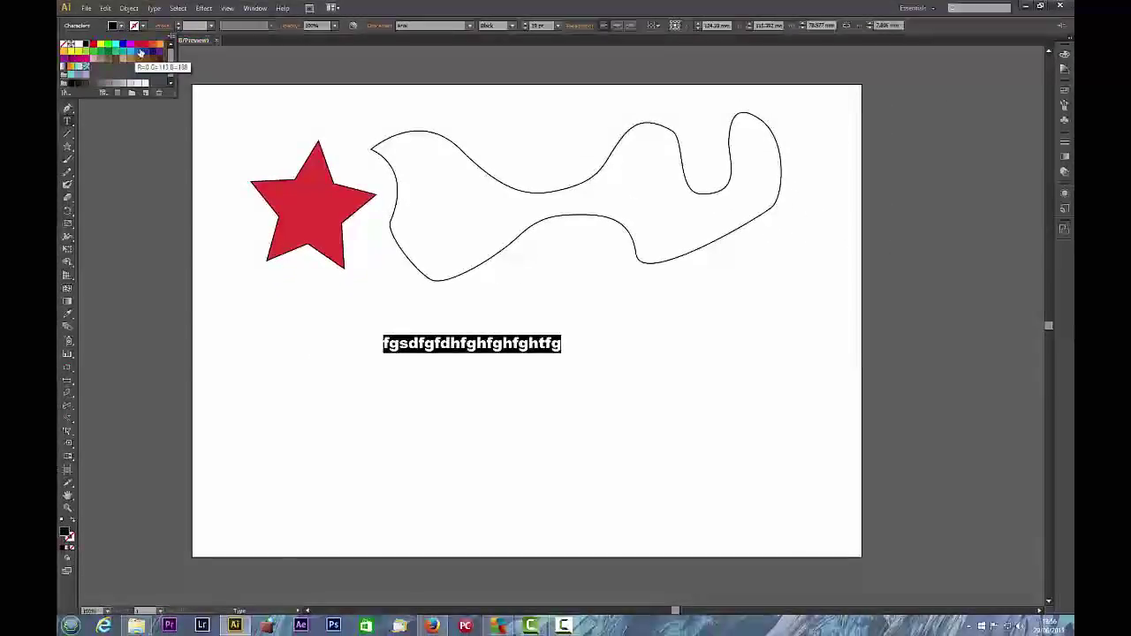
click(141, 52)
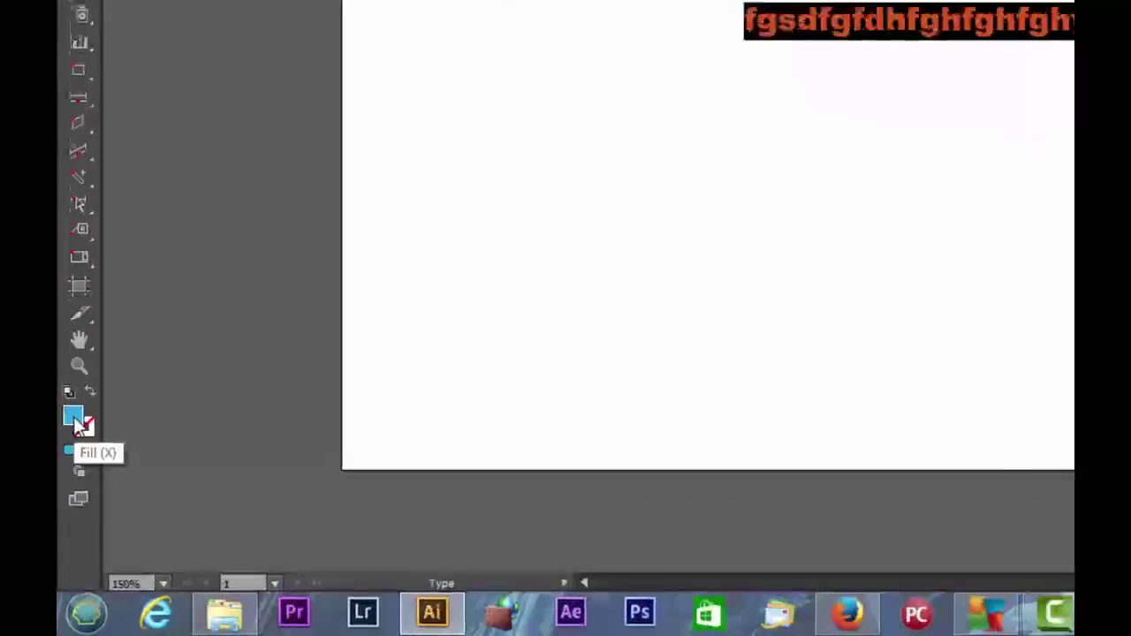
double_click(66, 527)
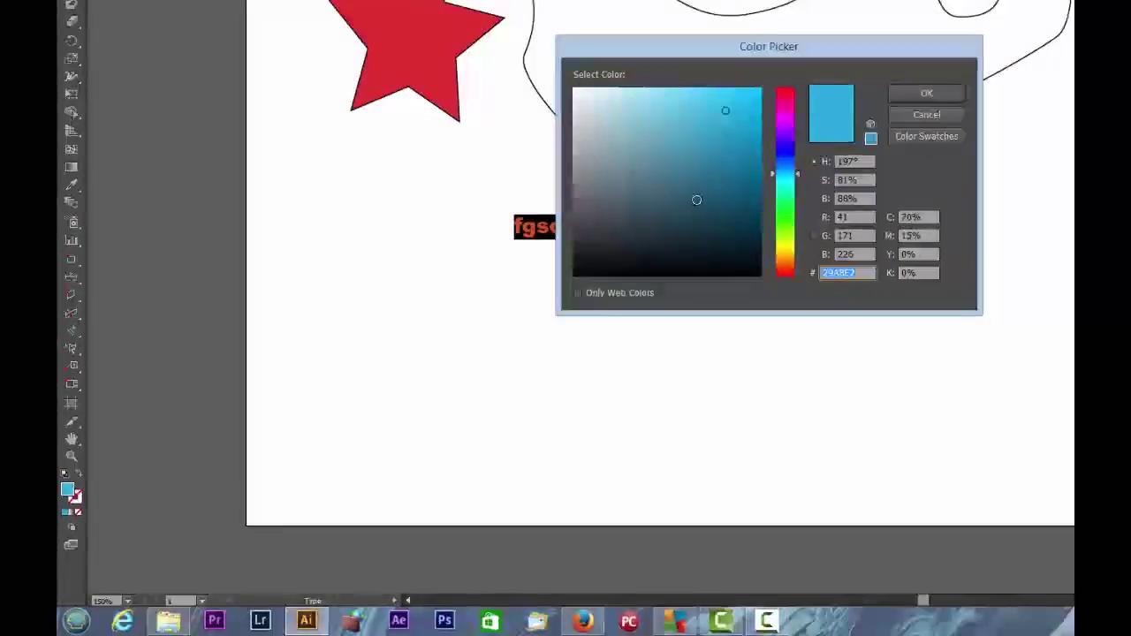
click(697, 200)
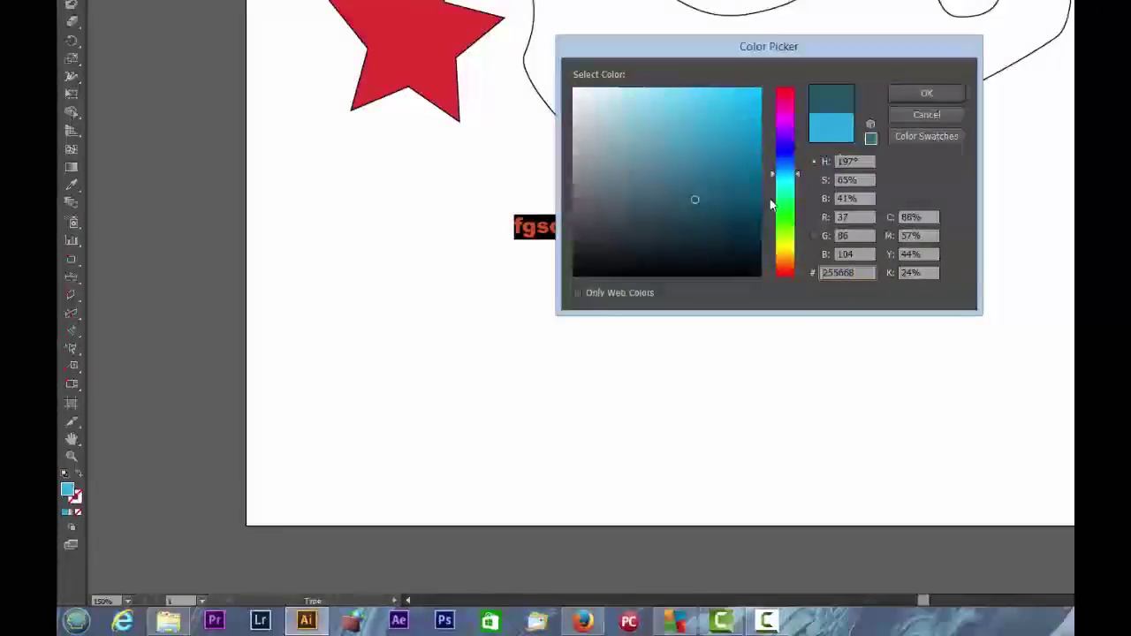
click(923, 95)
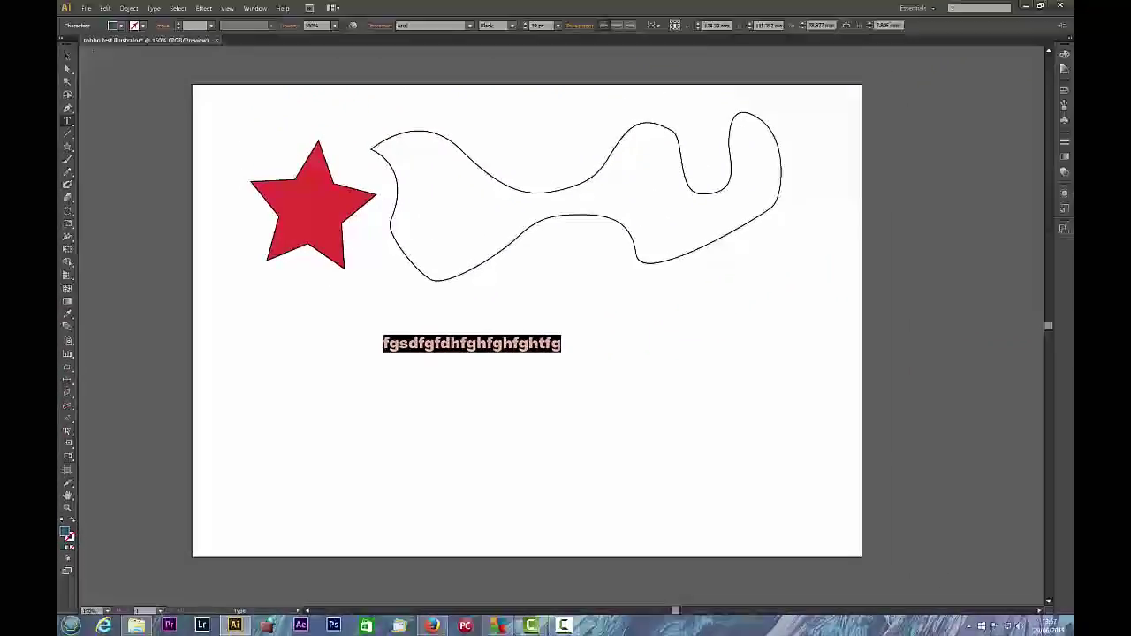
click(68, 57)
click(533, 392)
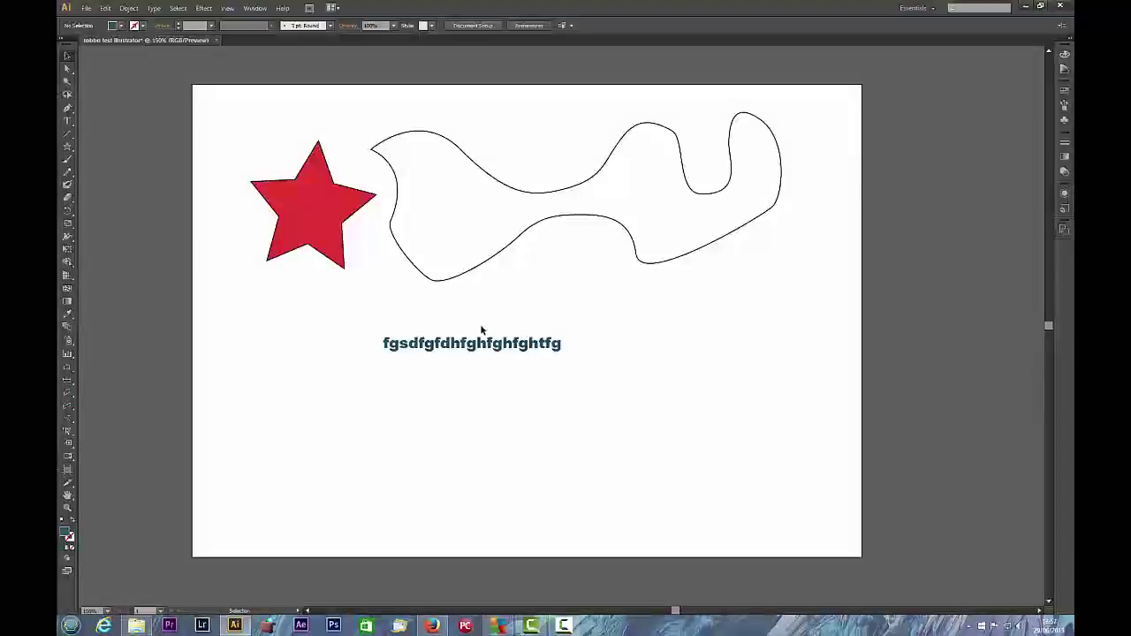
Move the teal text up and left so it sits just beneath the star, undoing a stretch
click(482, 350)
drag(406, 363, 400, 321)
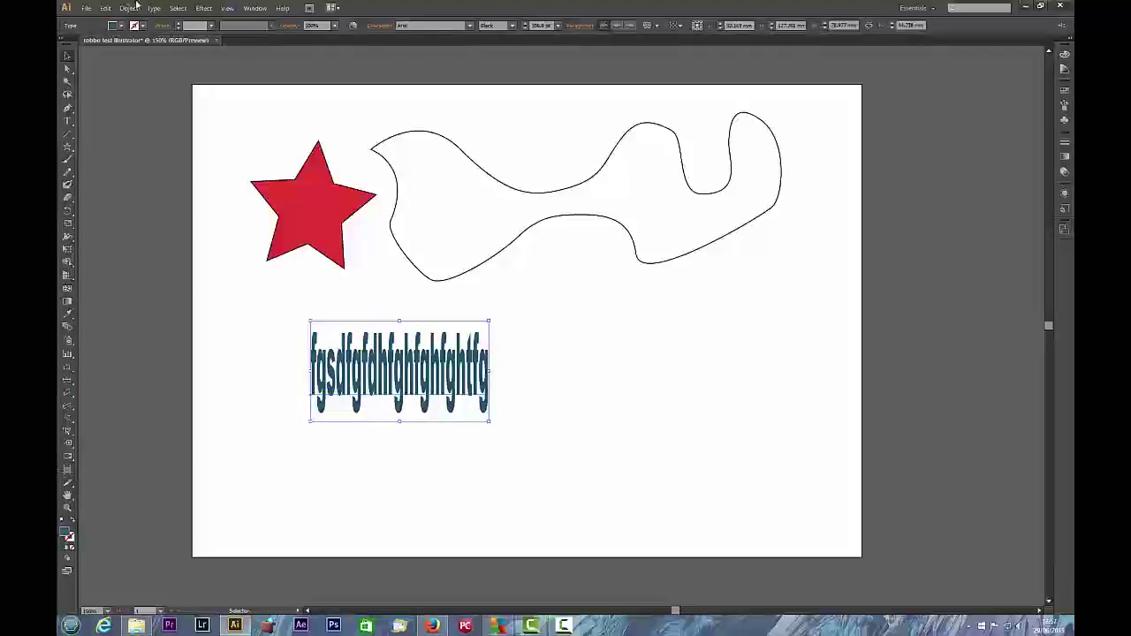
key(ctrl+z)
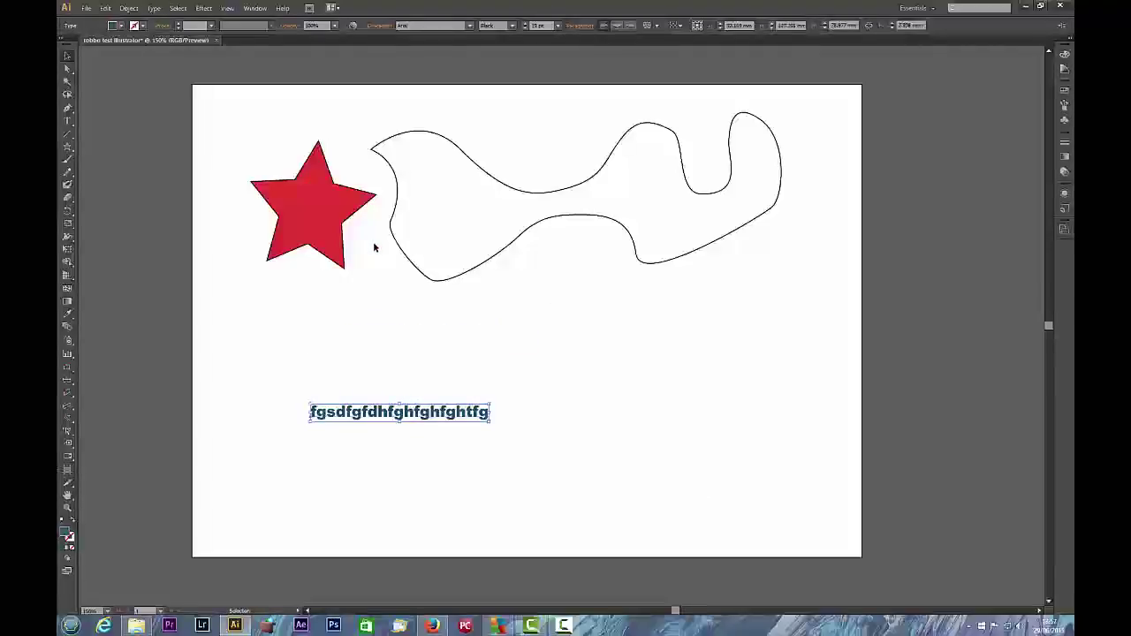
drag(432, 413, 430, 333)
click(563, 432)
click(366, 337)
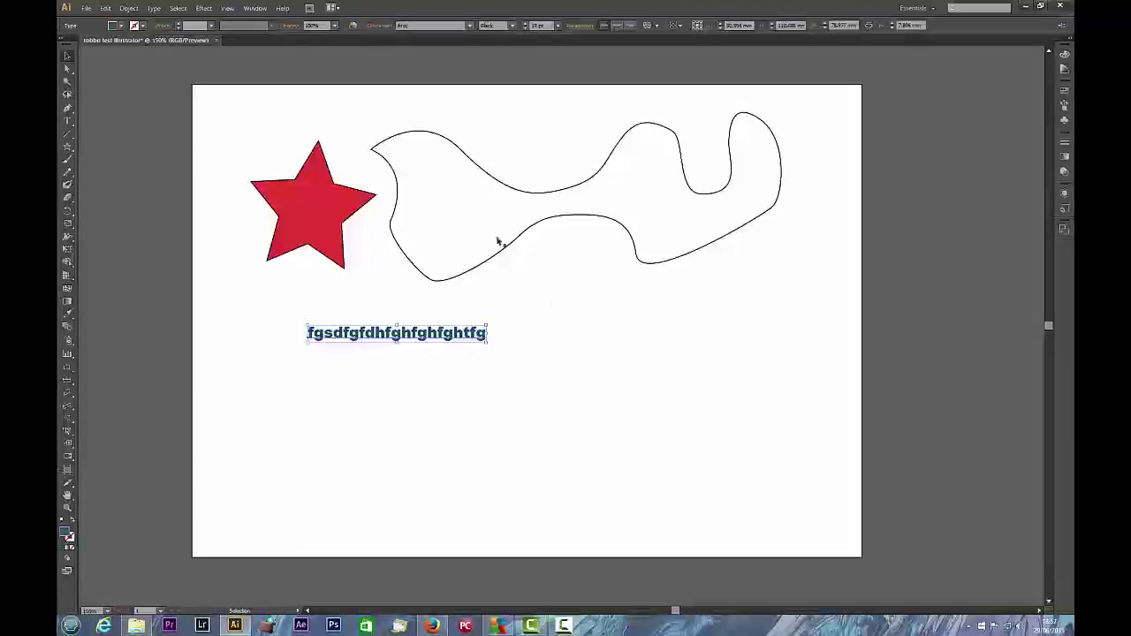
click(502, 389)
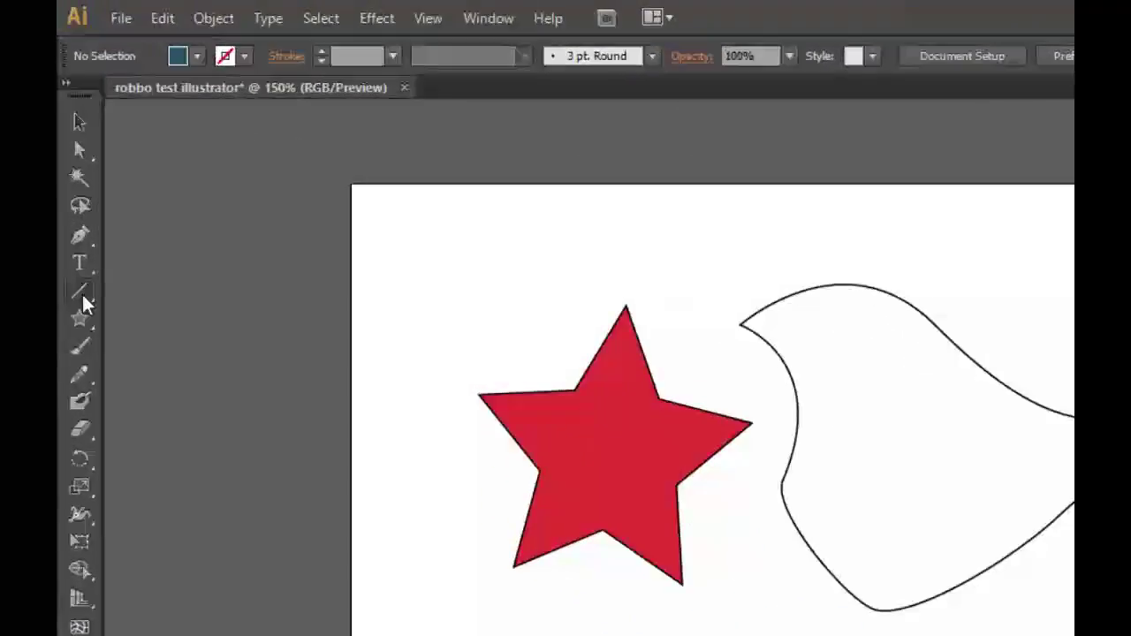
click(69, 134)
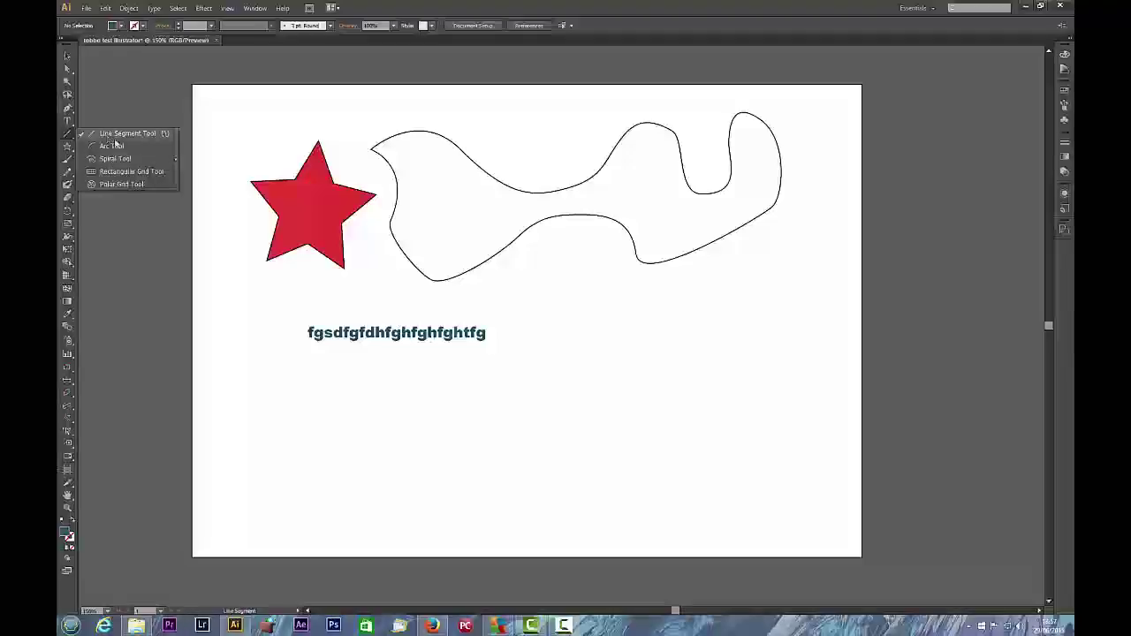
Draw an unfilled spiral below the freeform outline, right of the text
click(110, 158)
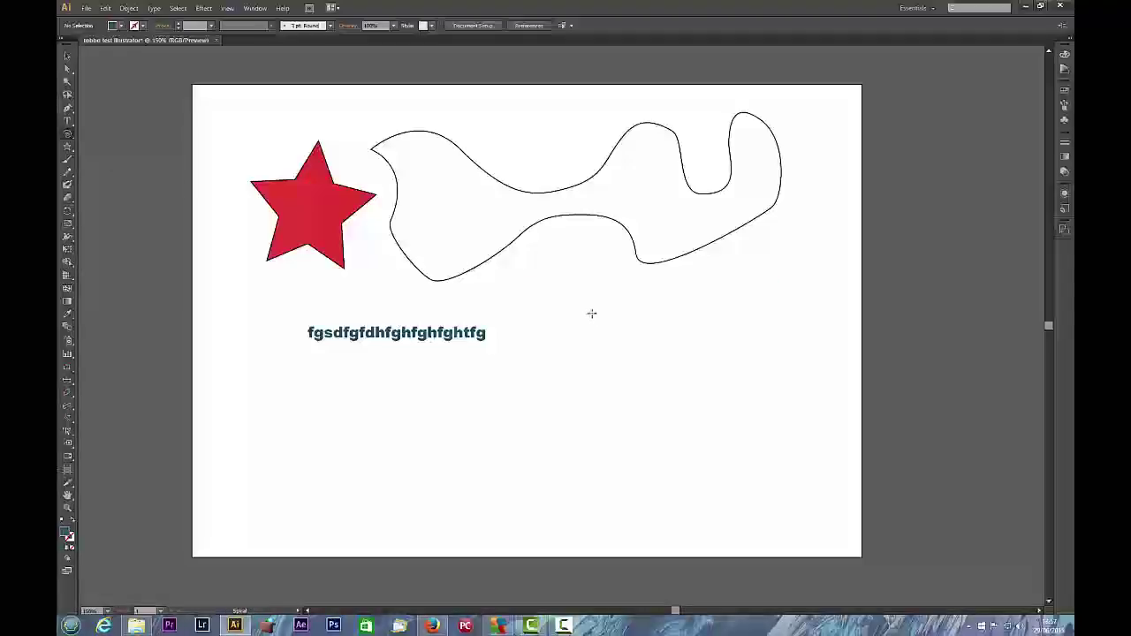
drag(589, 313, 662, 350)
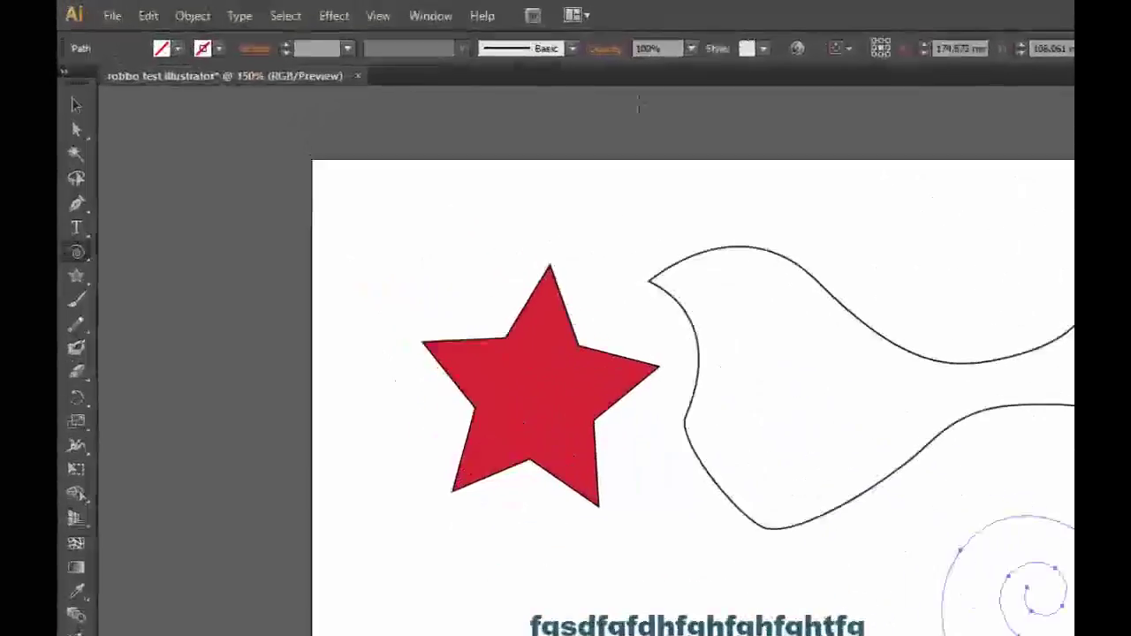
click(220, 49)
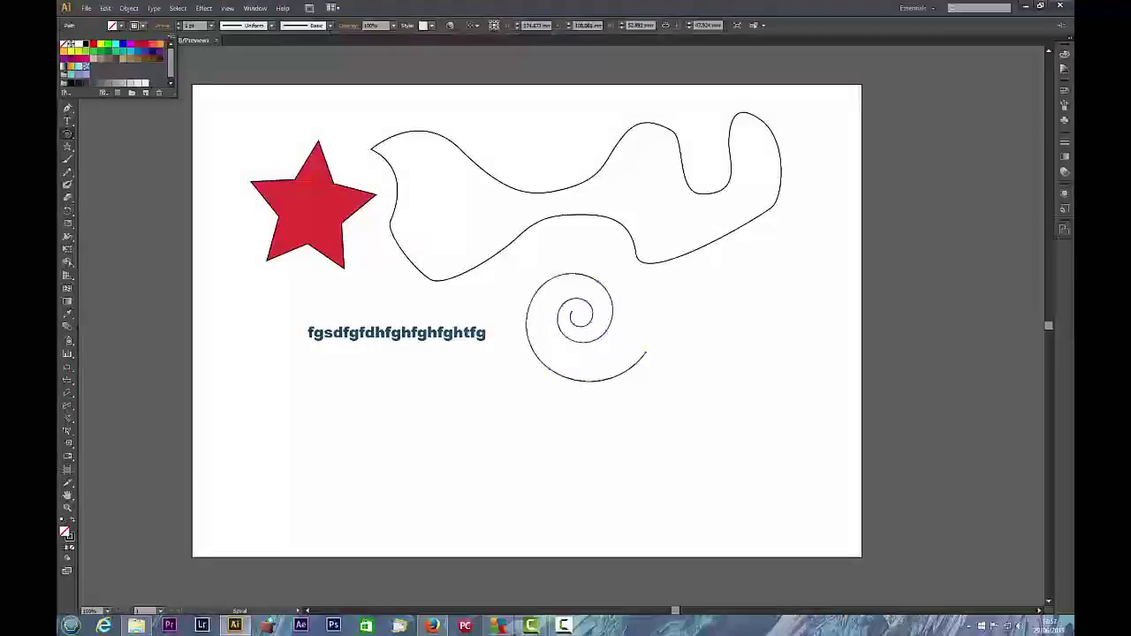
click(230, 262)
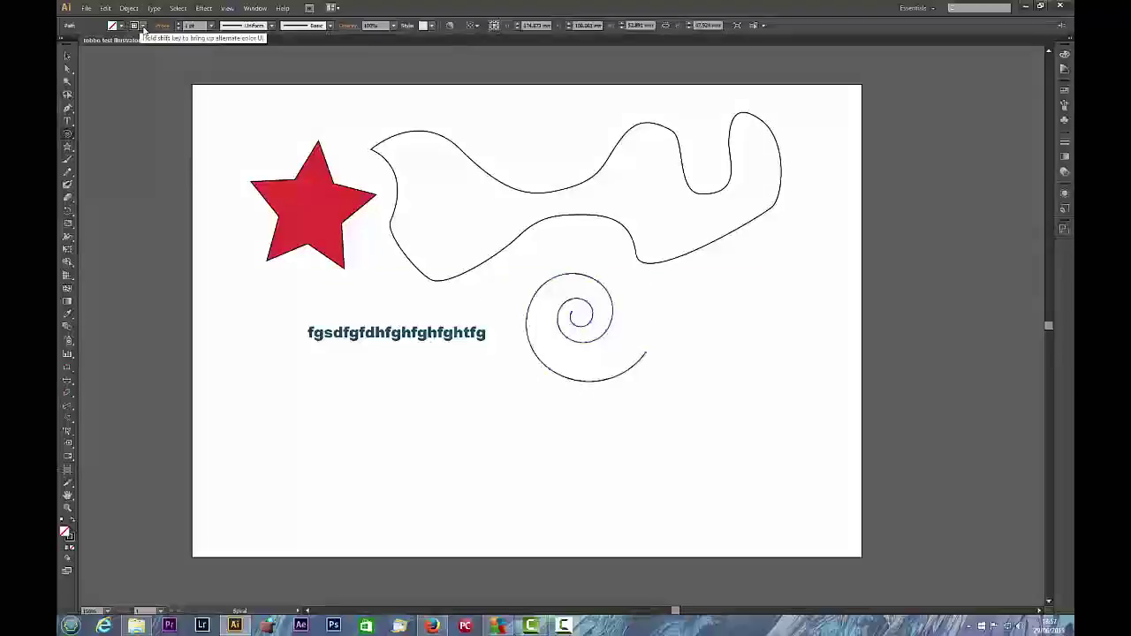
Draw a horizontal straight line about 56 mm long in the artboard's lower left
drag(73, 140, 101, 138)
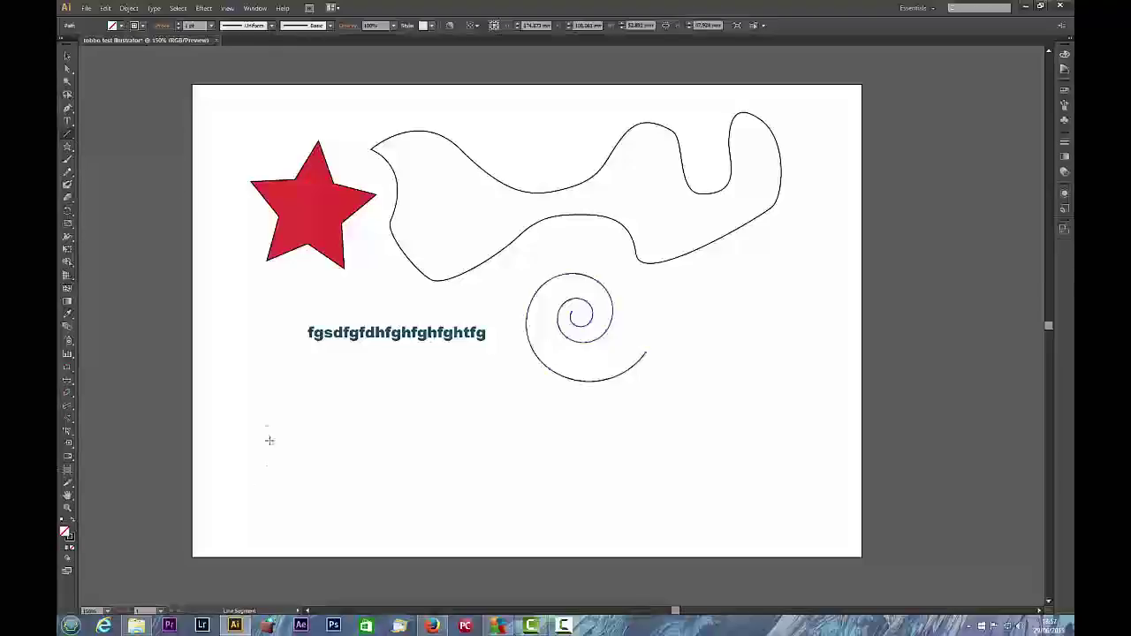
drag(262, 429, 391, 434)
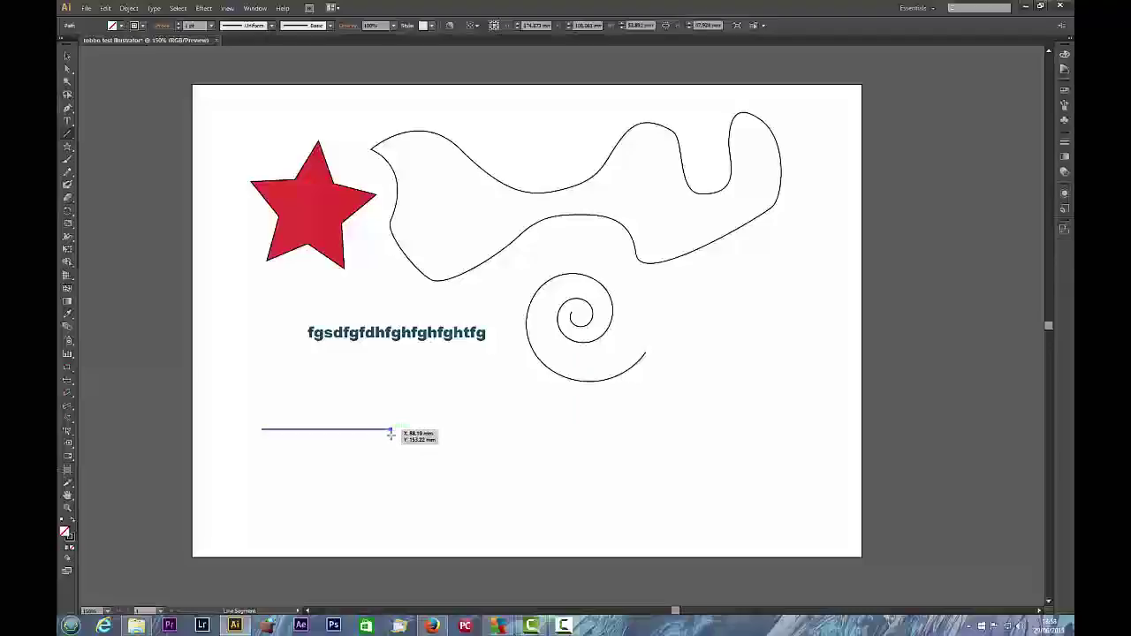
click(390, 494)
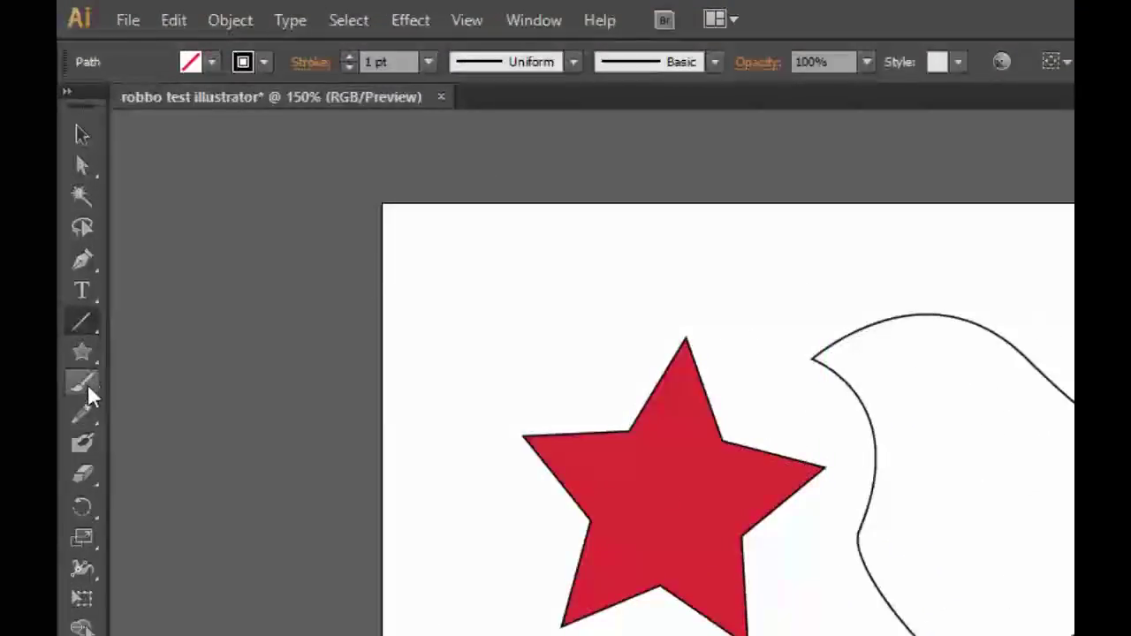
click(82, 353)
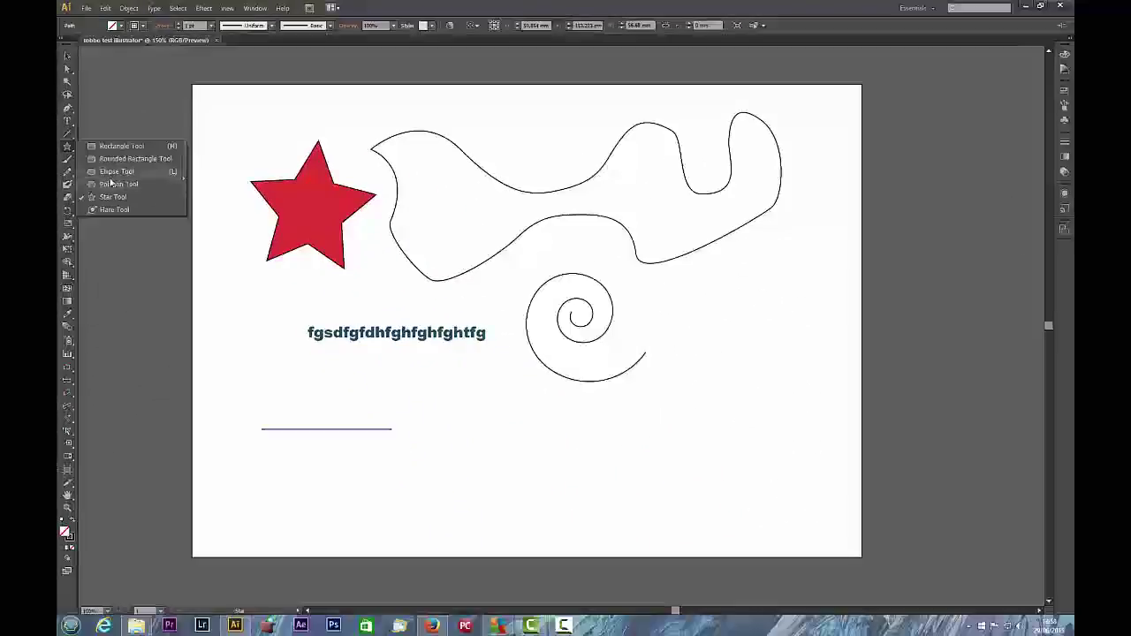
Draw a hexagon right of the spiral and a 10-sided polygon near the bottom
click(108, 186)
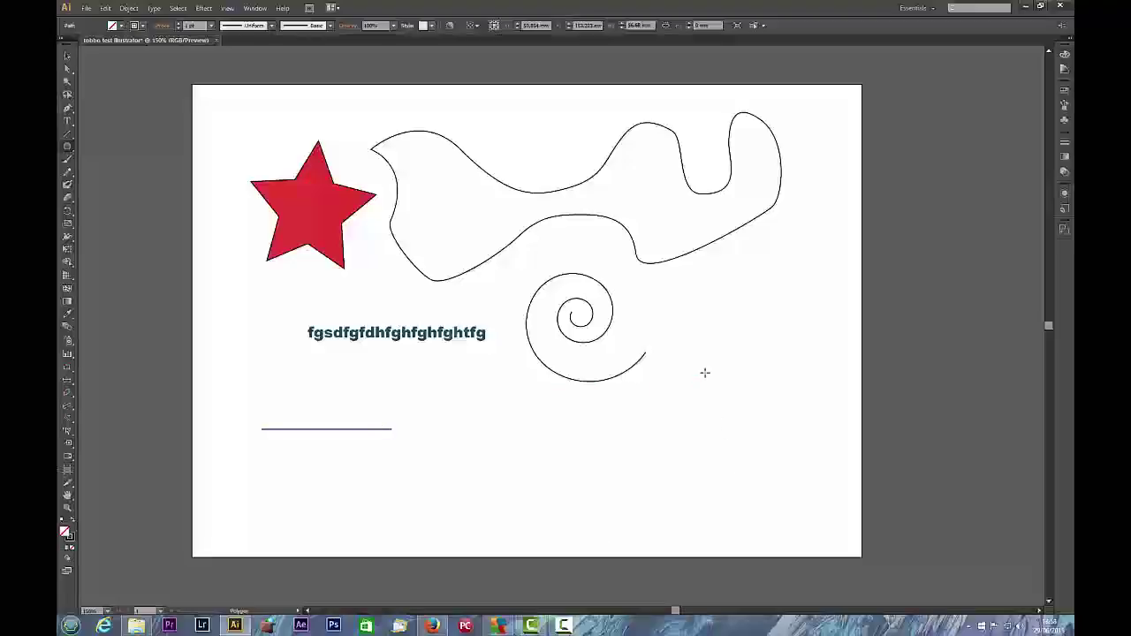
drag(705, 373, 710, 412)
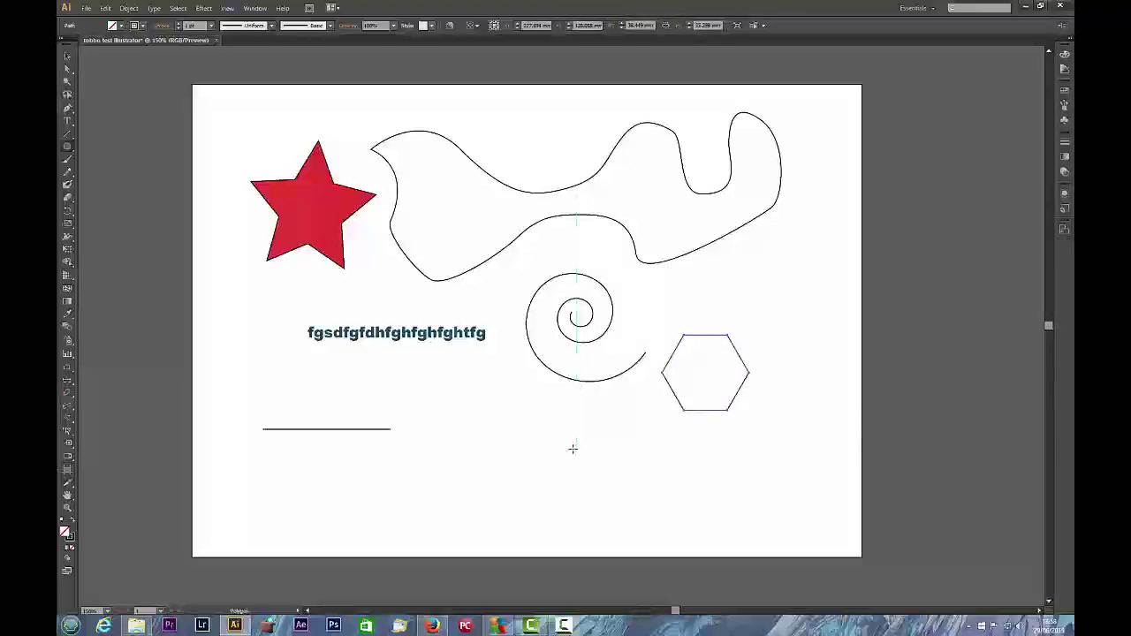
click(519, 457)
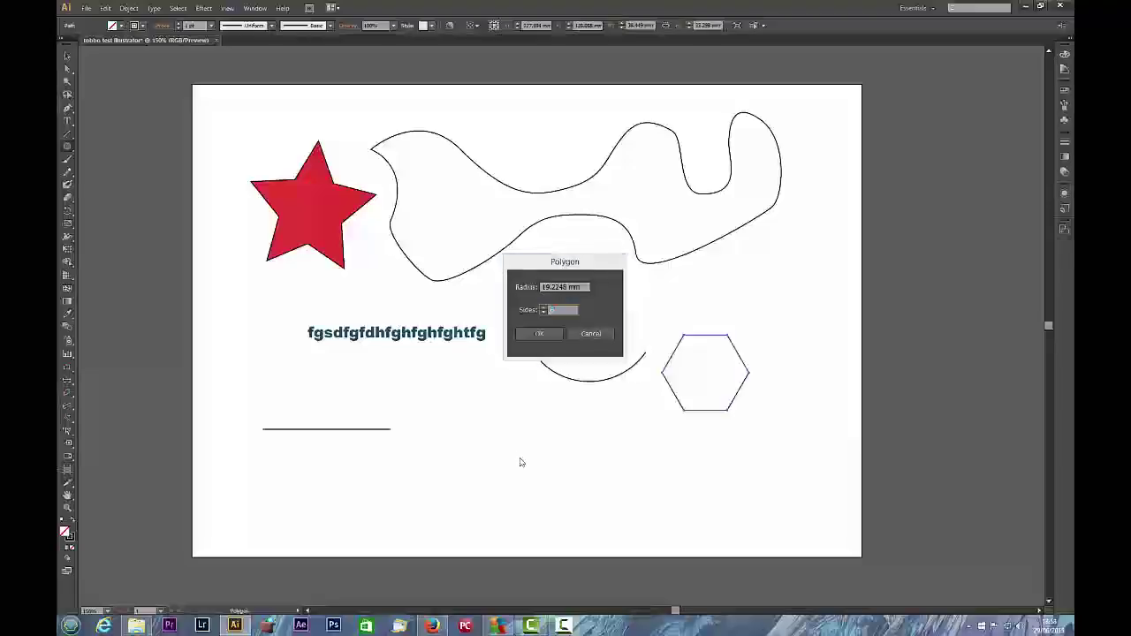
key(Tab)
text(7)
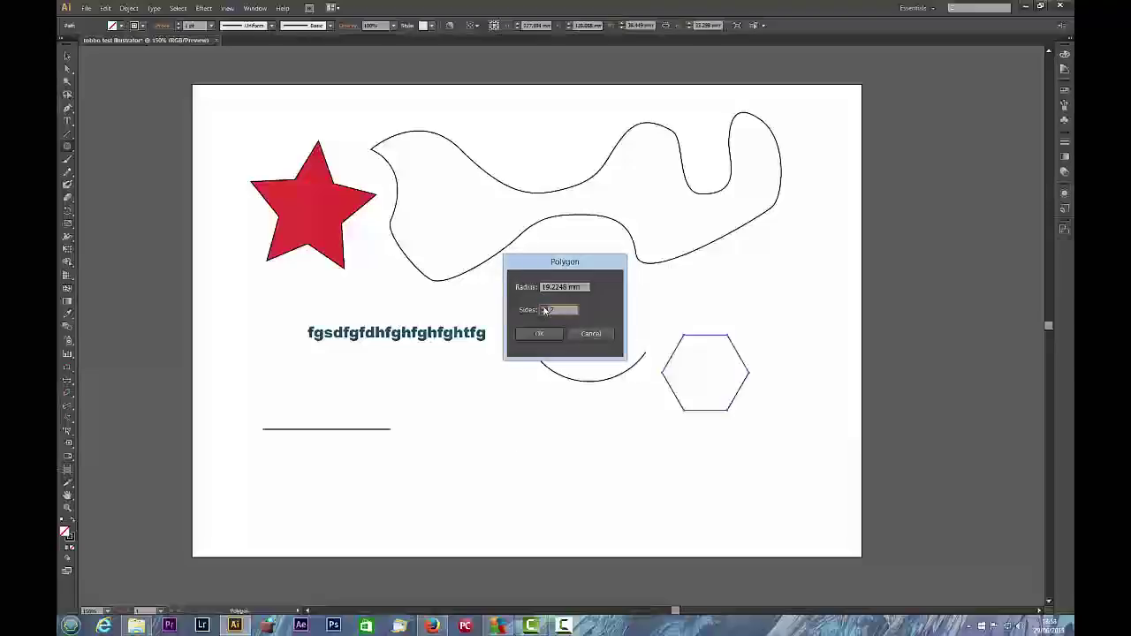
click(543, 308)
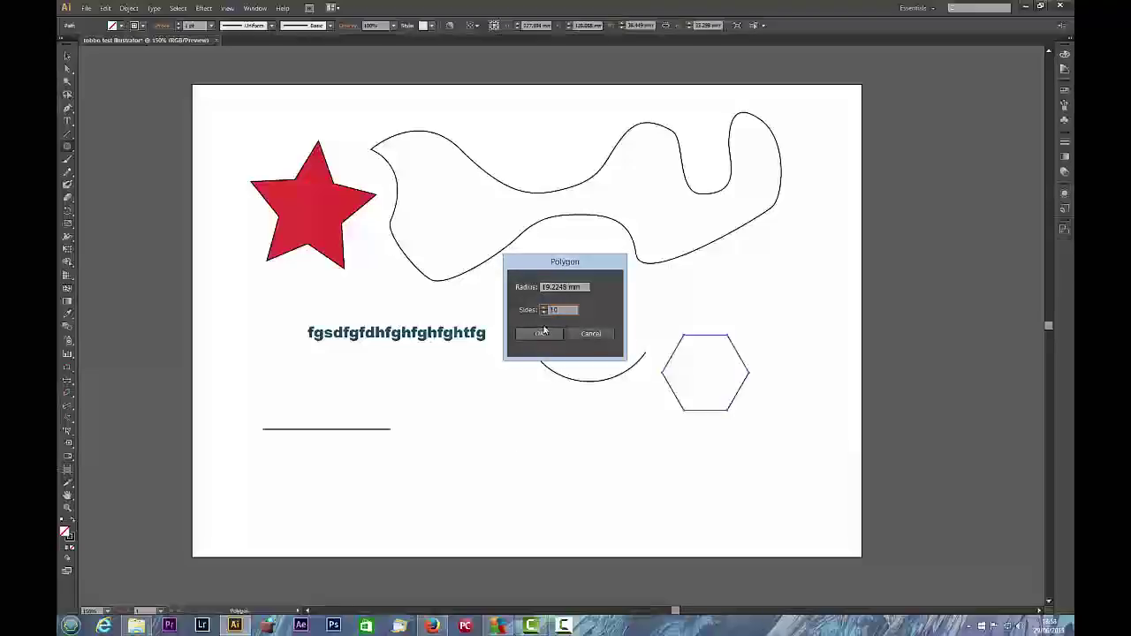
click(539, 336)
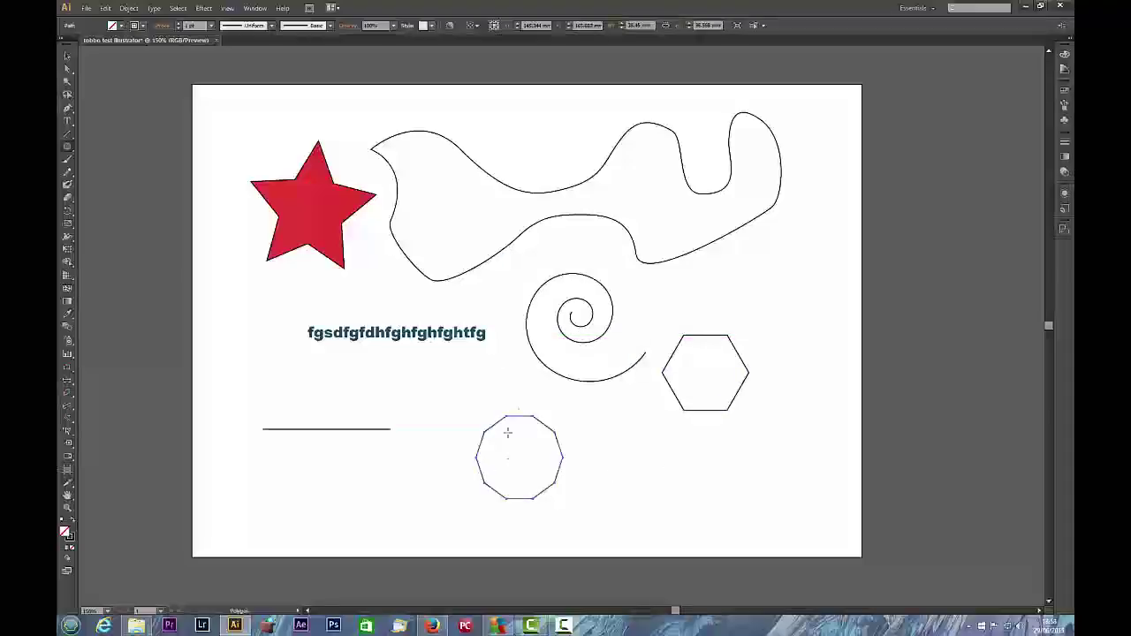
click(71, 148)
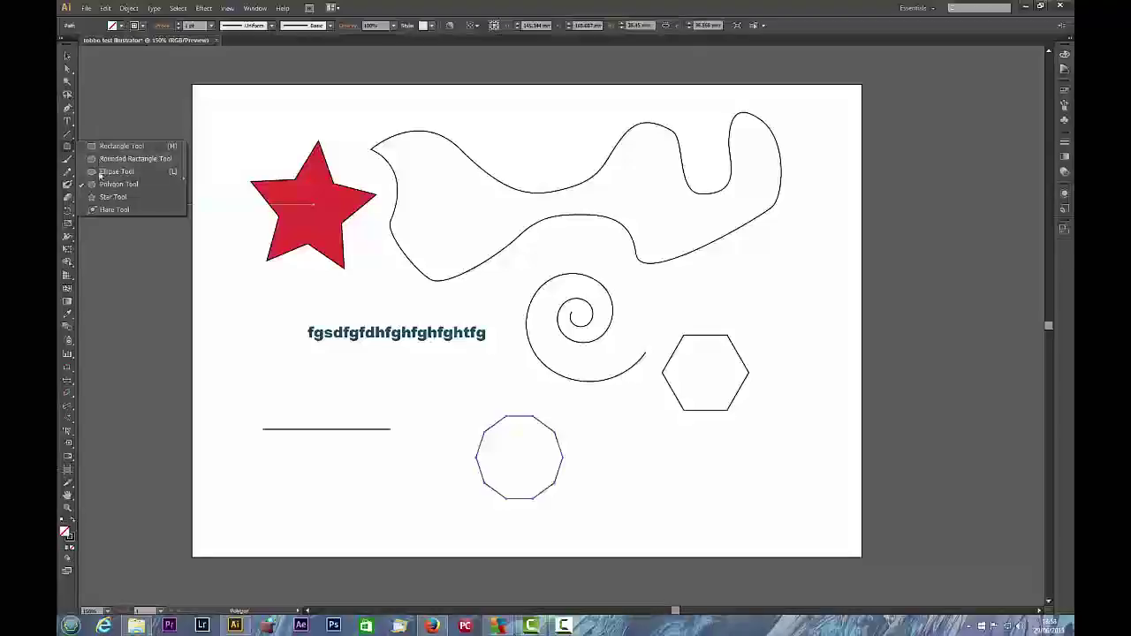
Create a new 12-point burst star with the Star tool
click(113, 196)
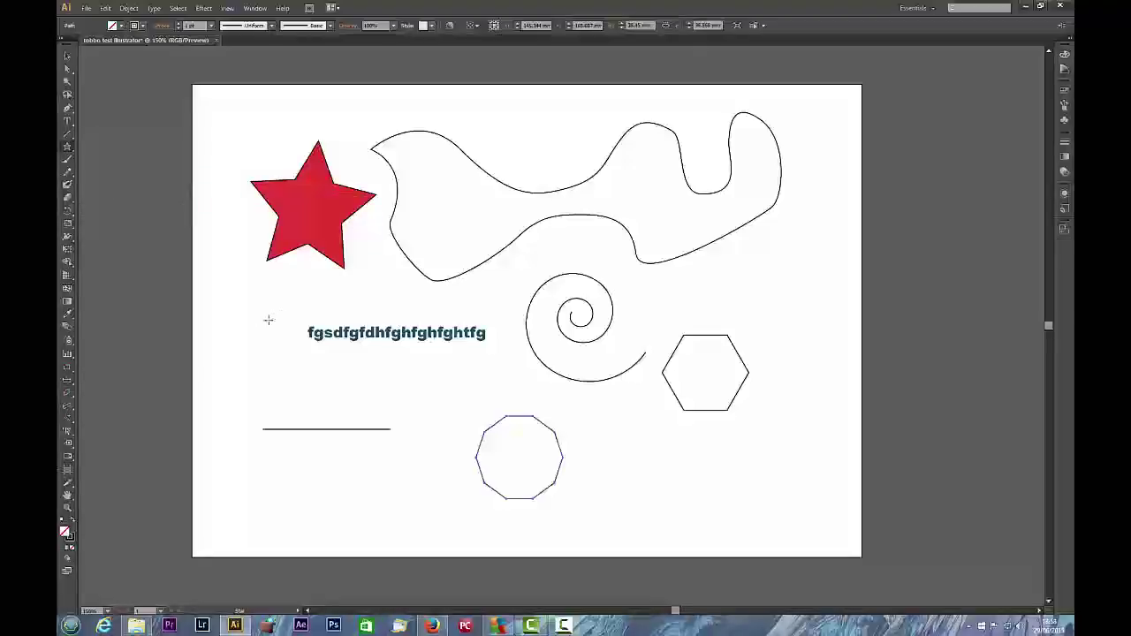
click(237, 312)
click(546, 323)
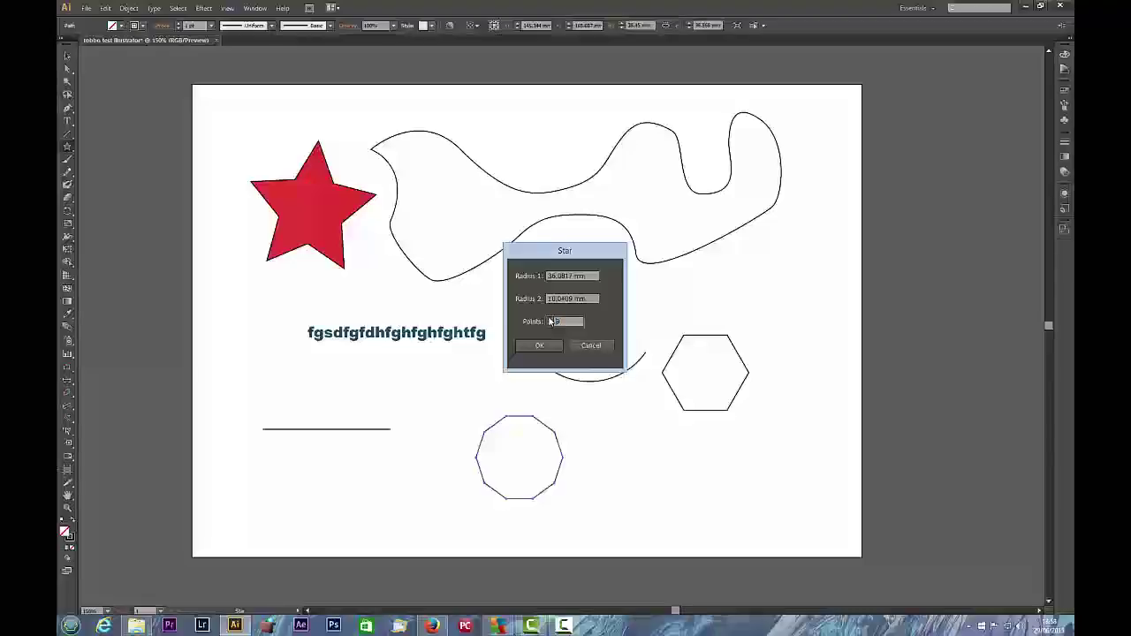
click(539, 345)
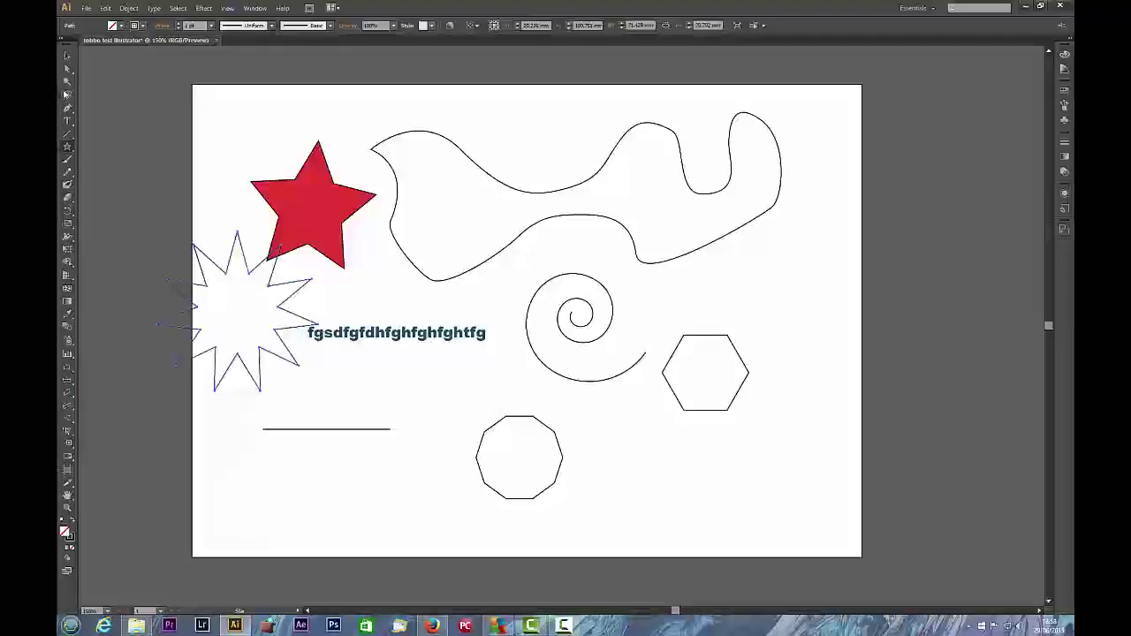
Move the burst star below the line and scale it down to a small size
click(67, 57)
drag(202, 277, 415, 453)
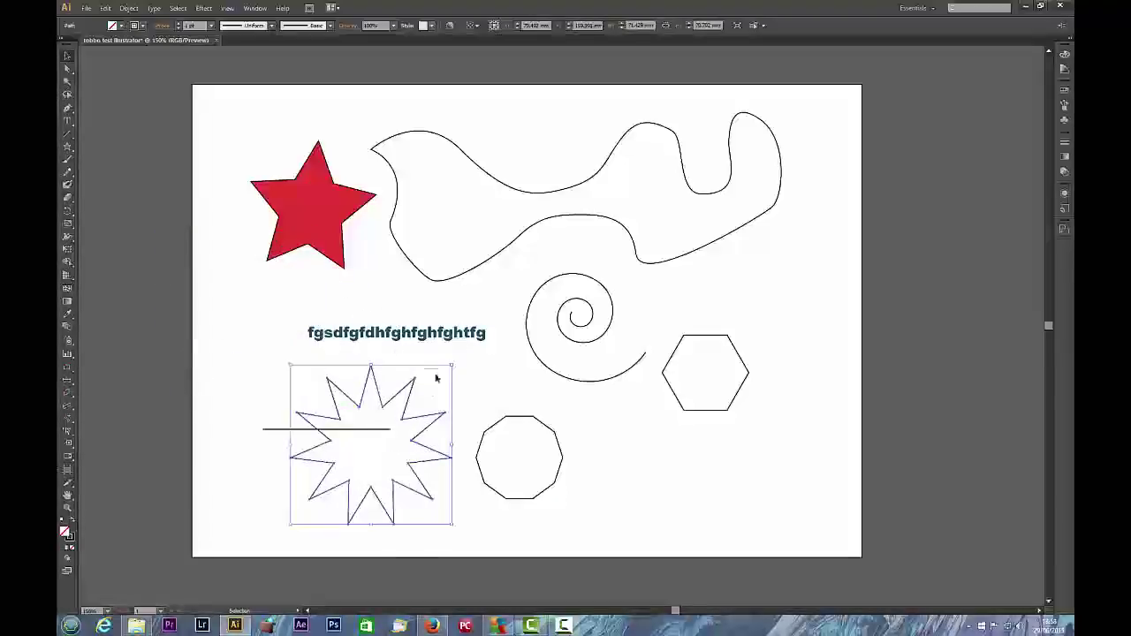
drag(452, 366, 352, 417)
click(419, 407)
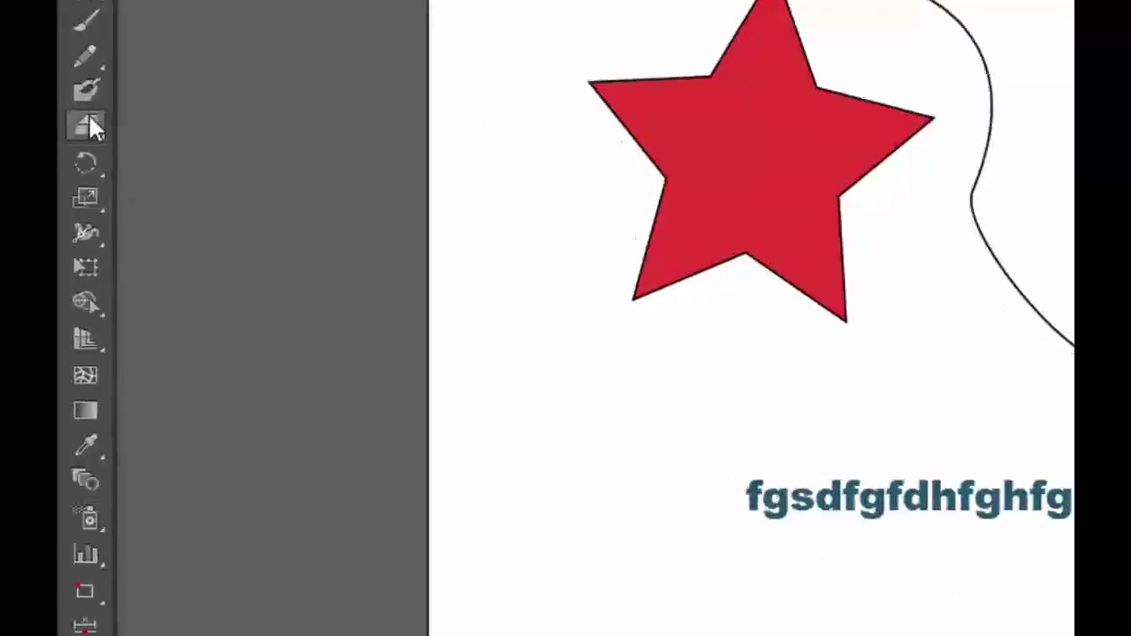
click(68, 223)
click(76, 382)
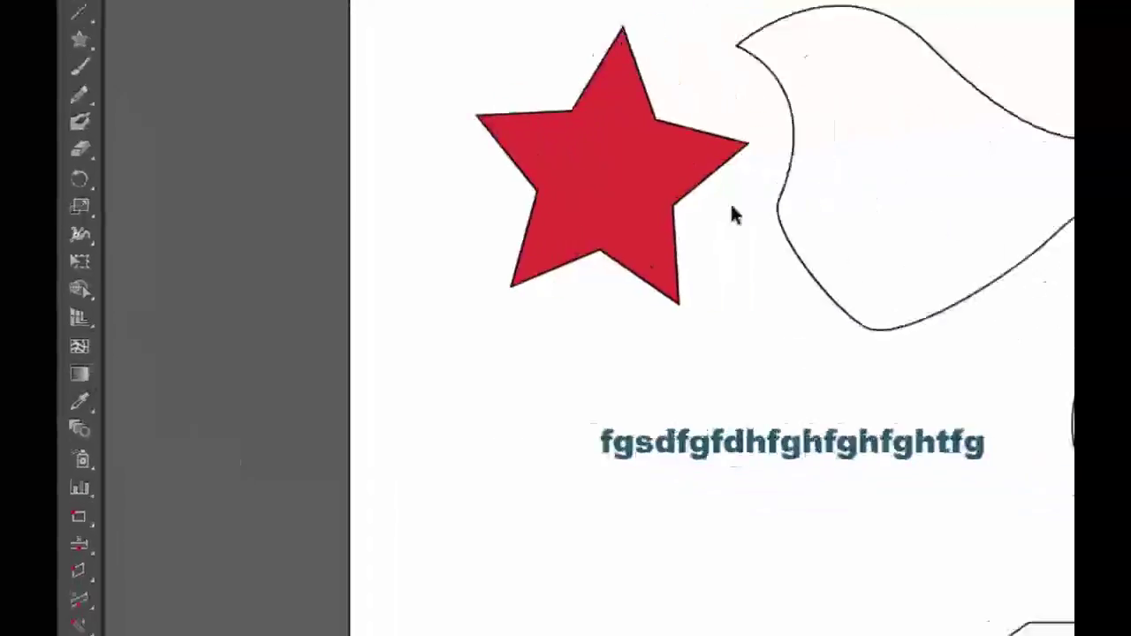
Give the red star a linear gradient fill and shift its left stop inward
click(625, 177)
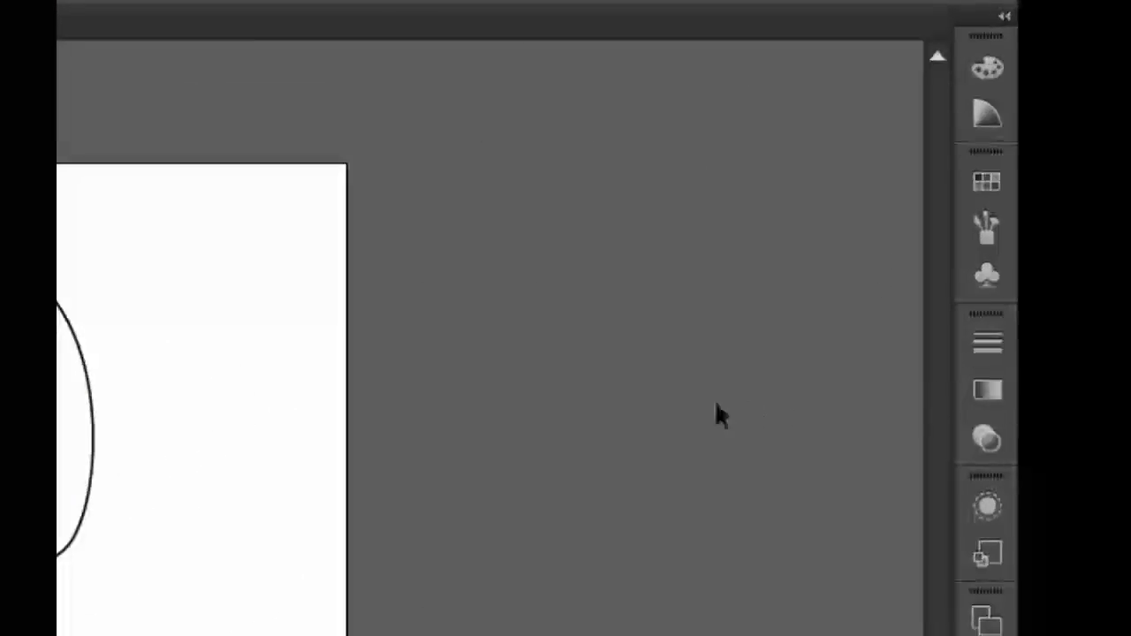
click(992, 387)
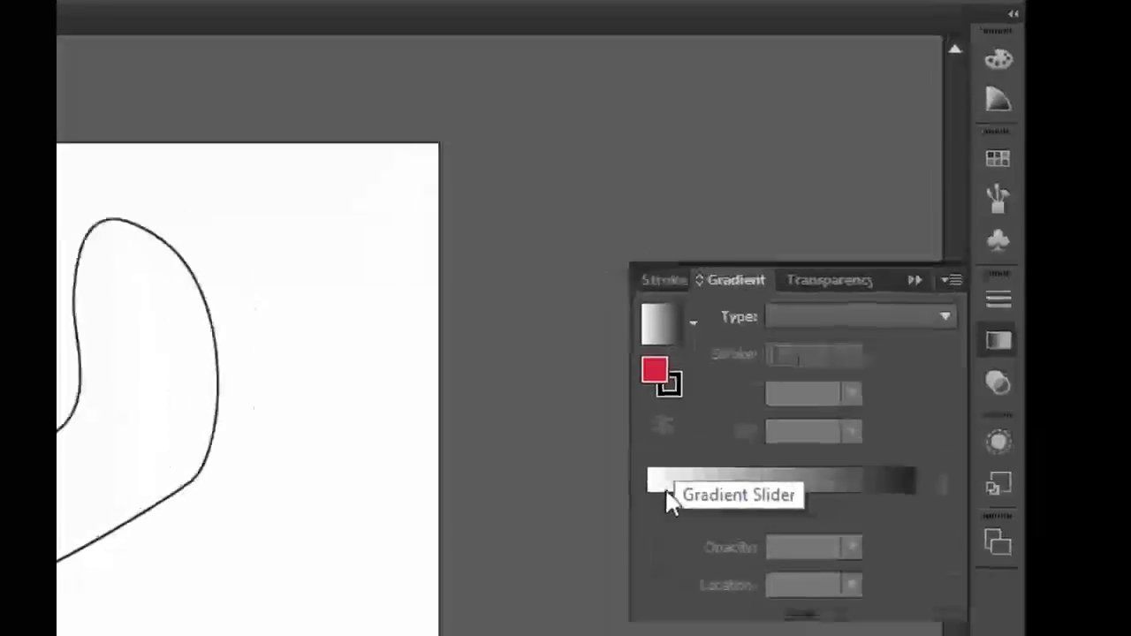
click(667, 495)
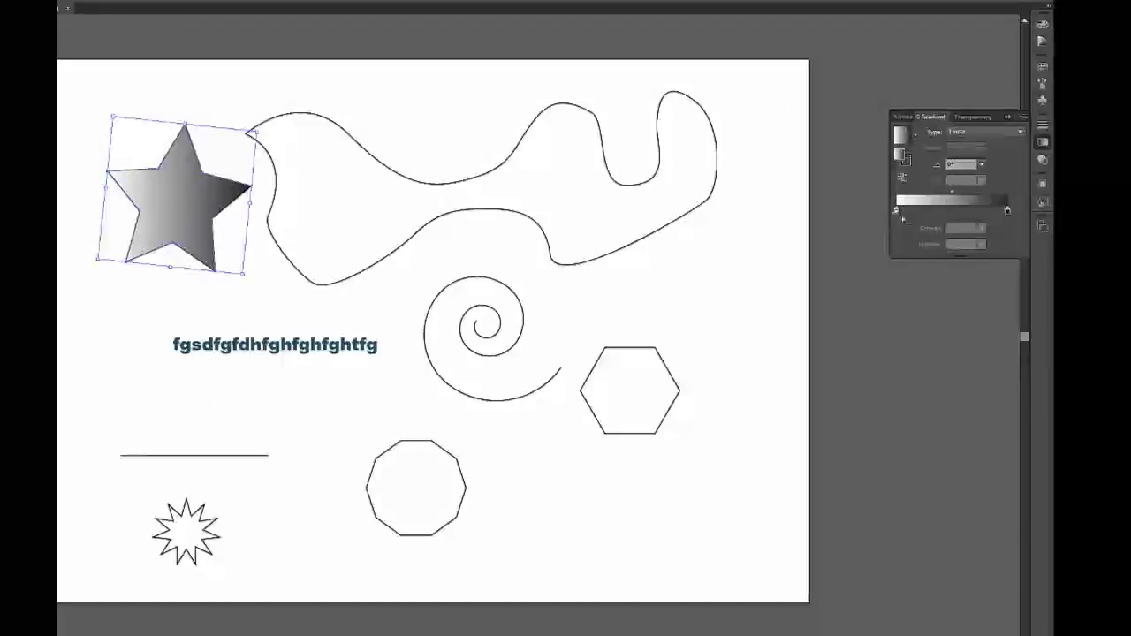
click(898, 213)
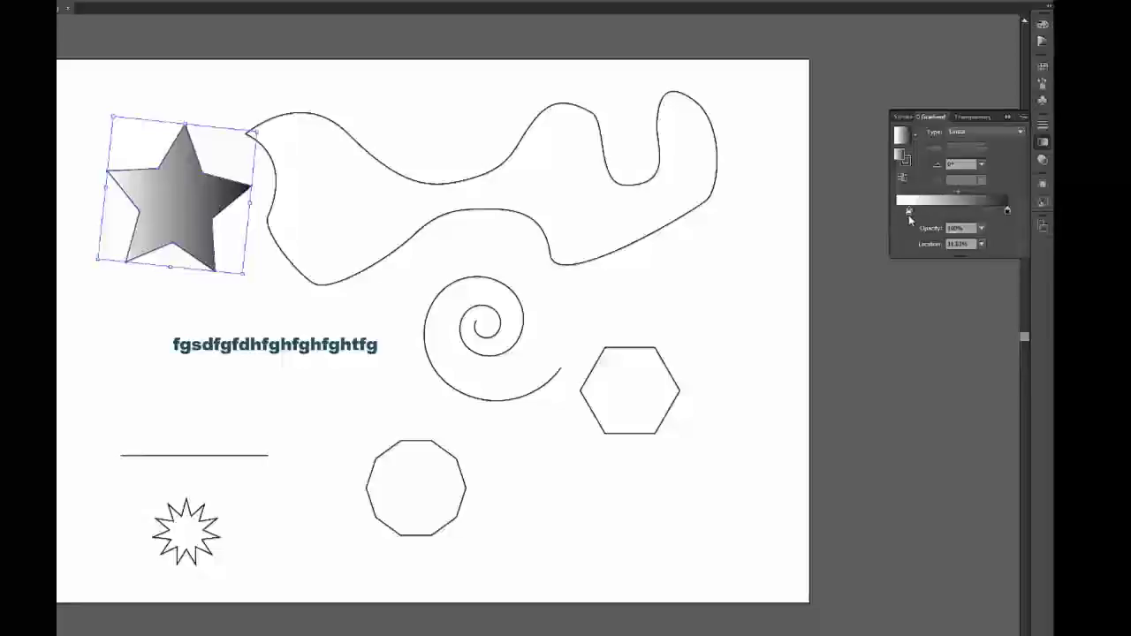
drag(898, 212, 931, 212)
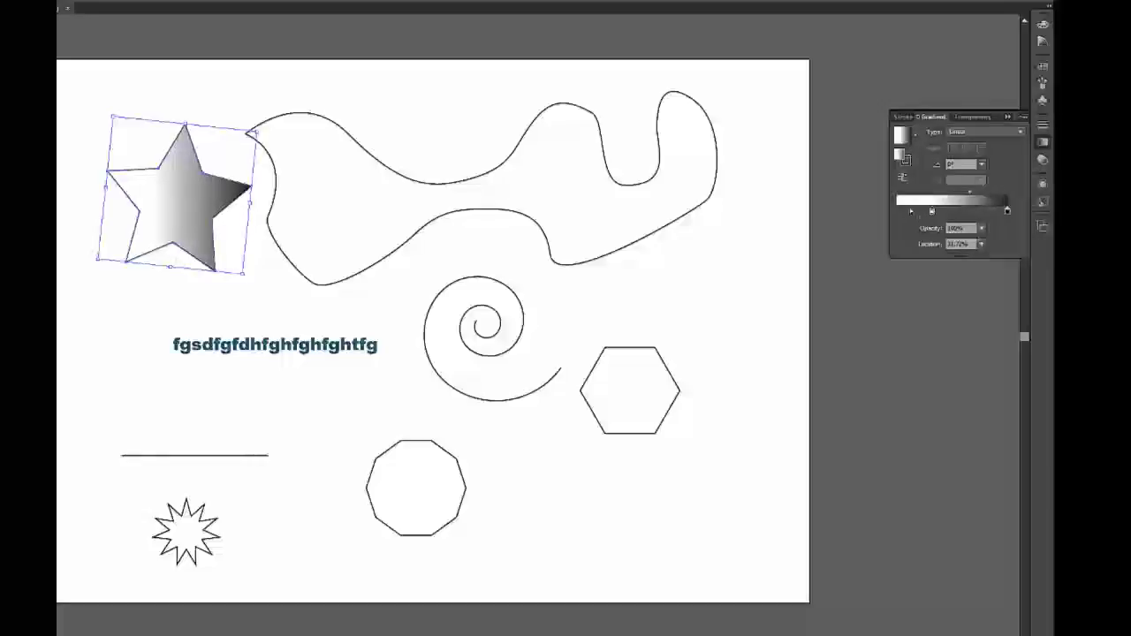
Recolour the left gradient stop blue-violet and drag the stops inward to widen the blue and black bands
double_click(910, 210)
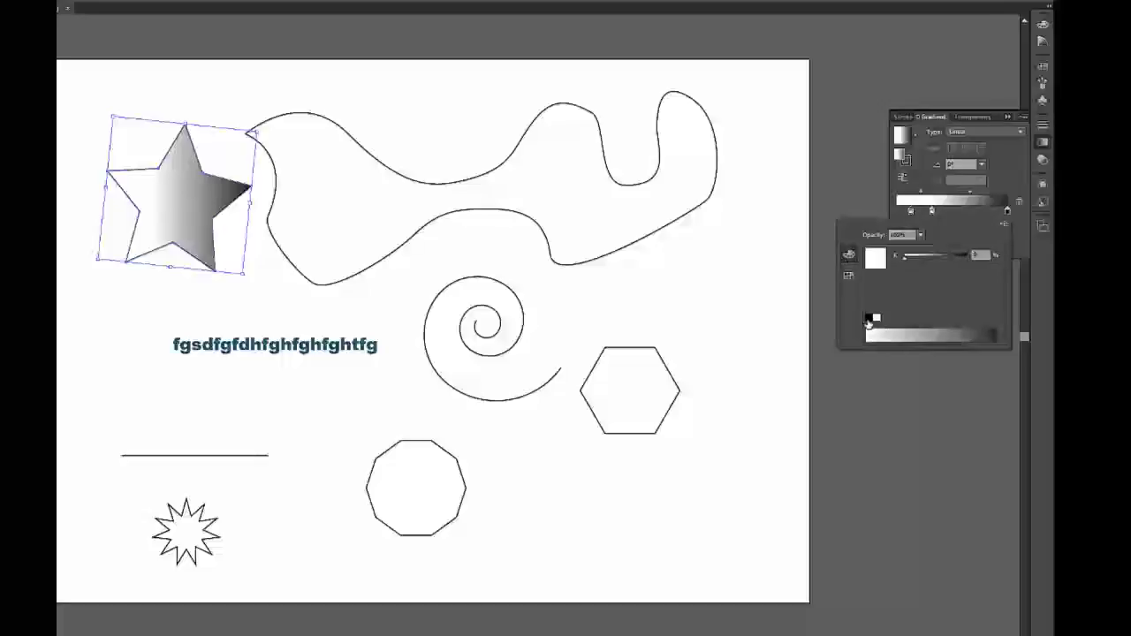
click(869, 318)
click(850, 277)
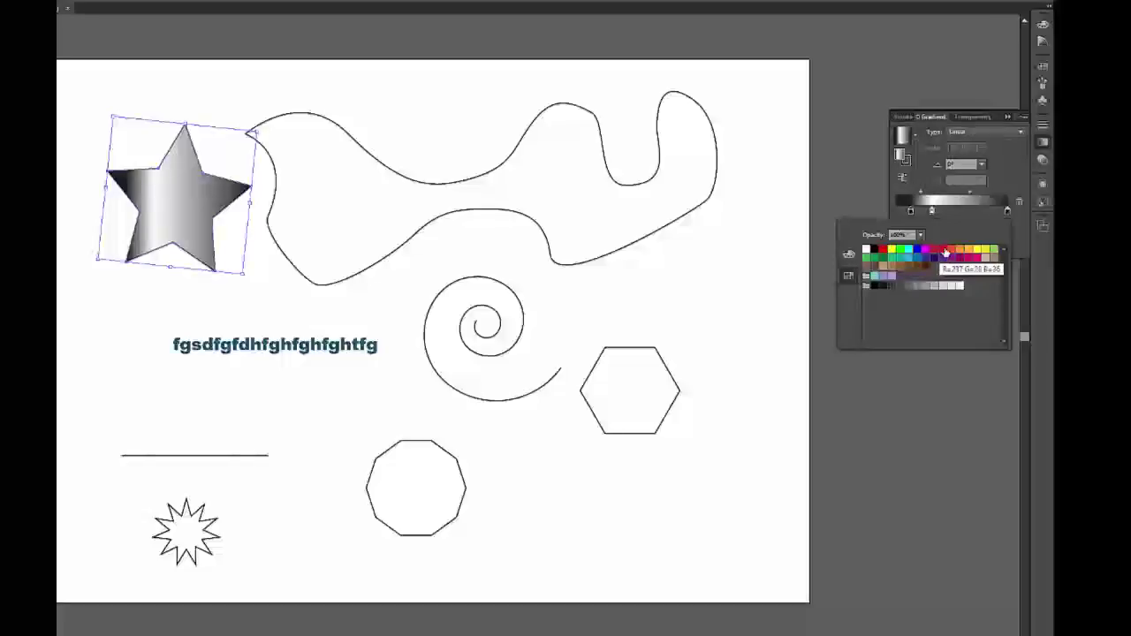
click(945, 251)
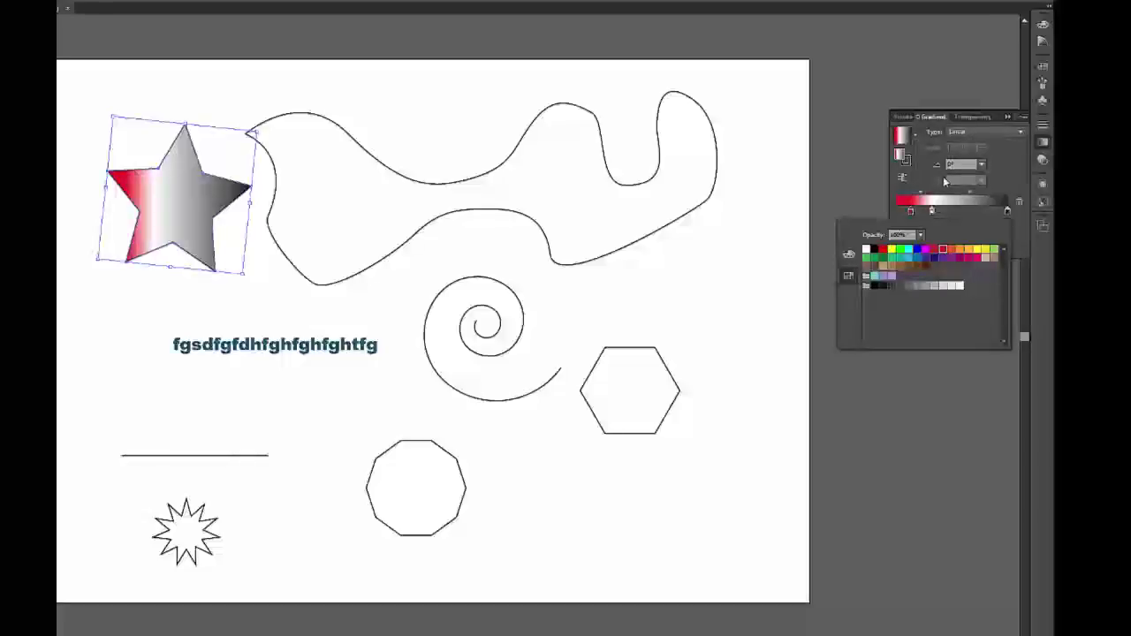
click(848, 254)
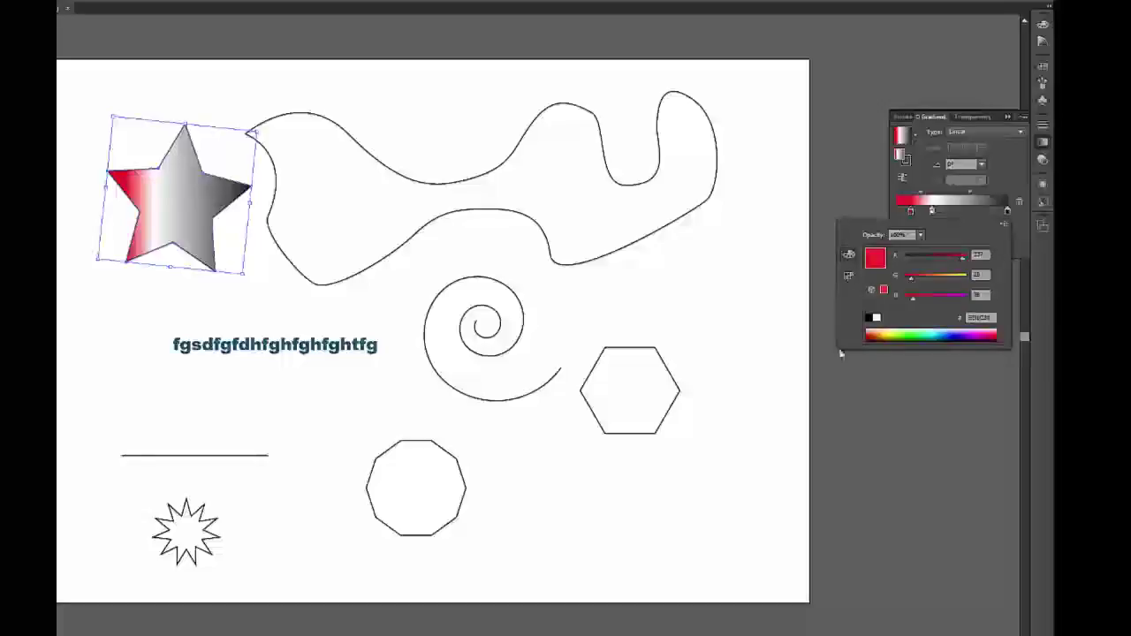
click(910, 334)
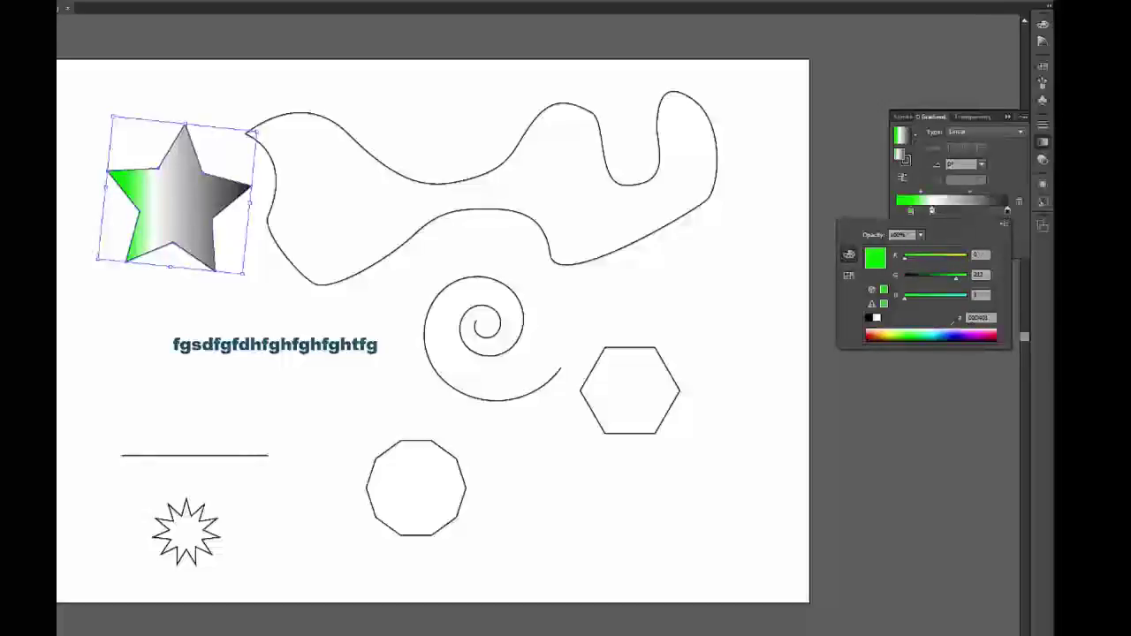
click(959, 334)
click(955, 328)
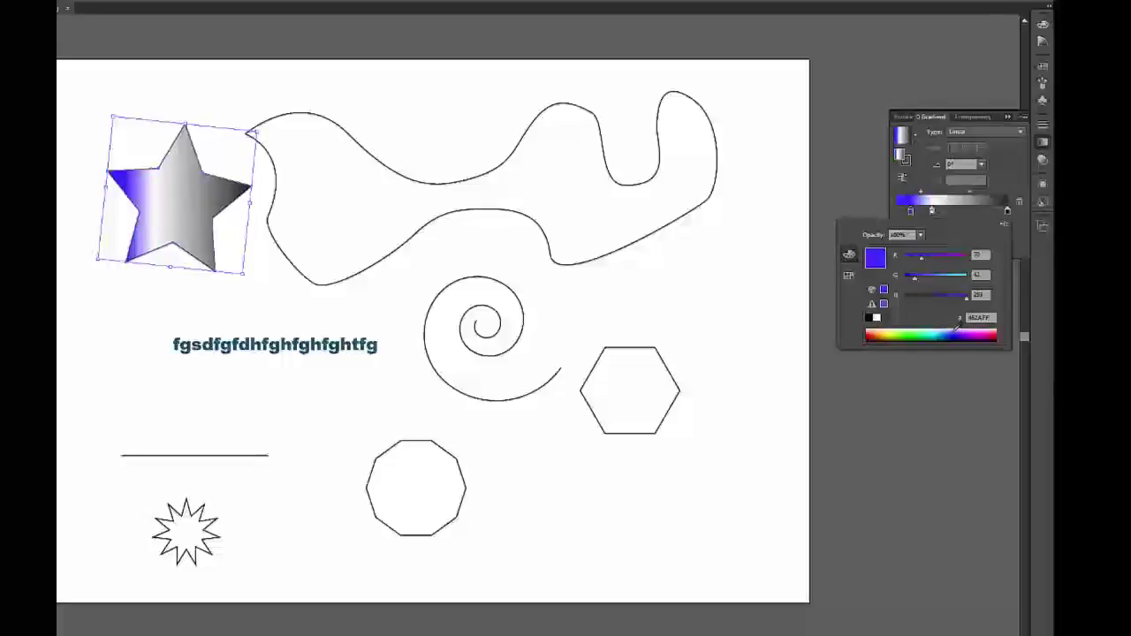
click(927, 202)
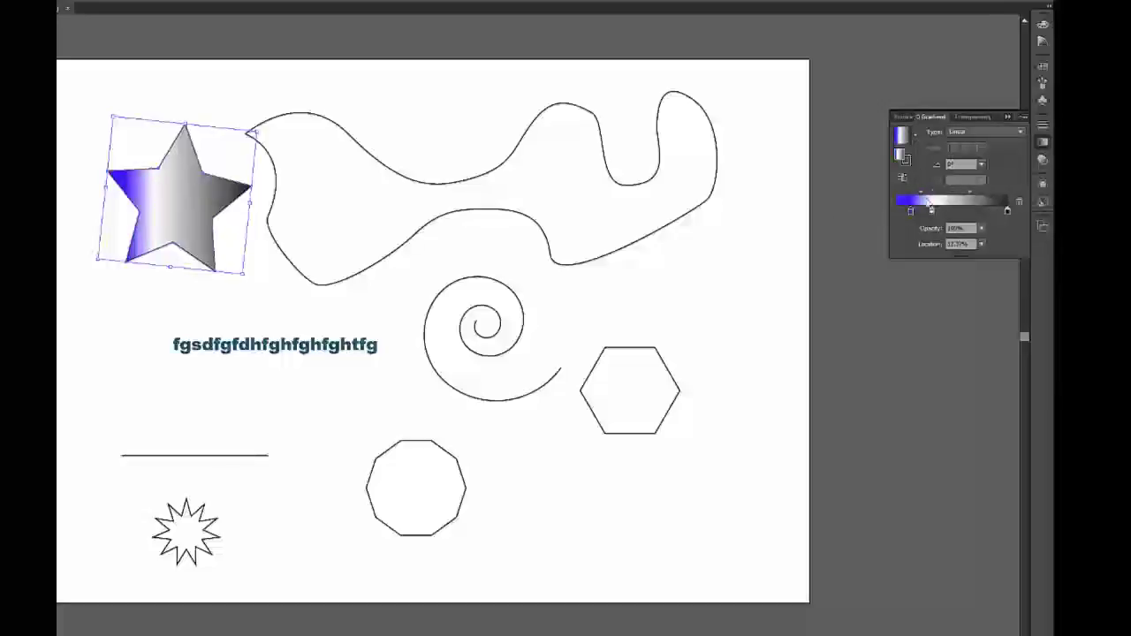
mouse_move(932, 211)
mouse_down()
mouse_move(943, 211)
mouse_move(937, 198)
mouse_move(920, 198)
mouse_up()
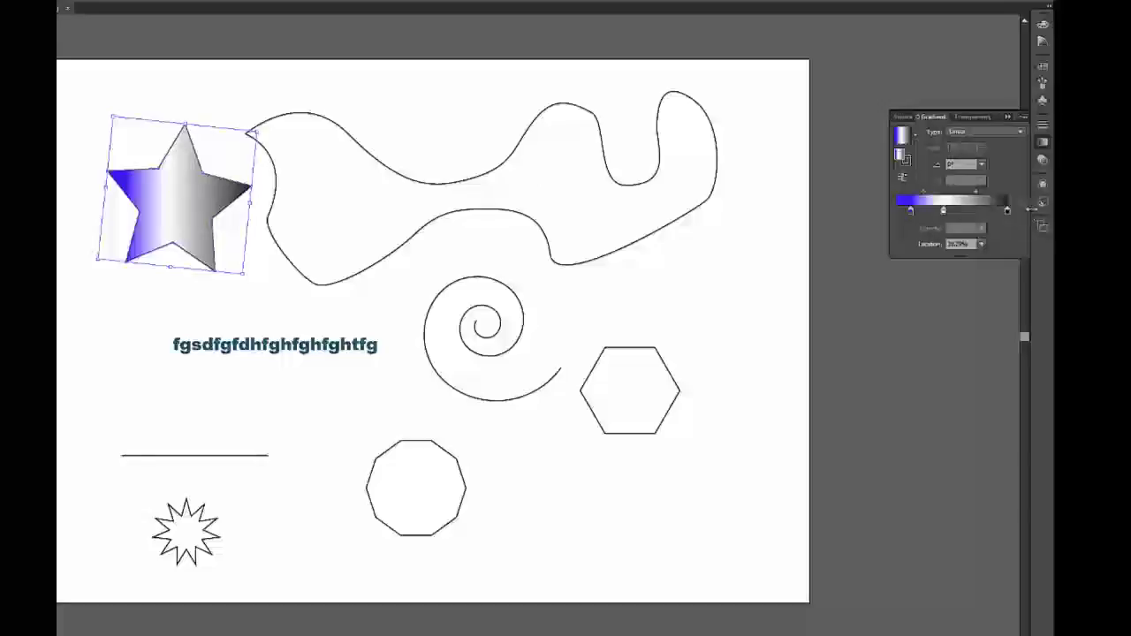
drag(1006, 213, 984, 212)
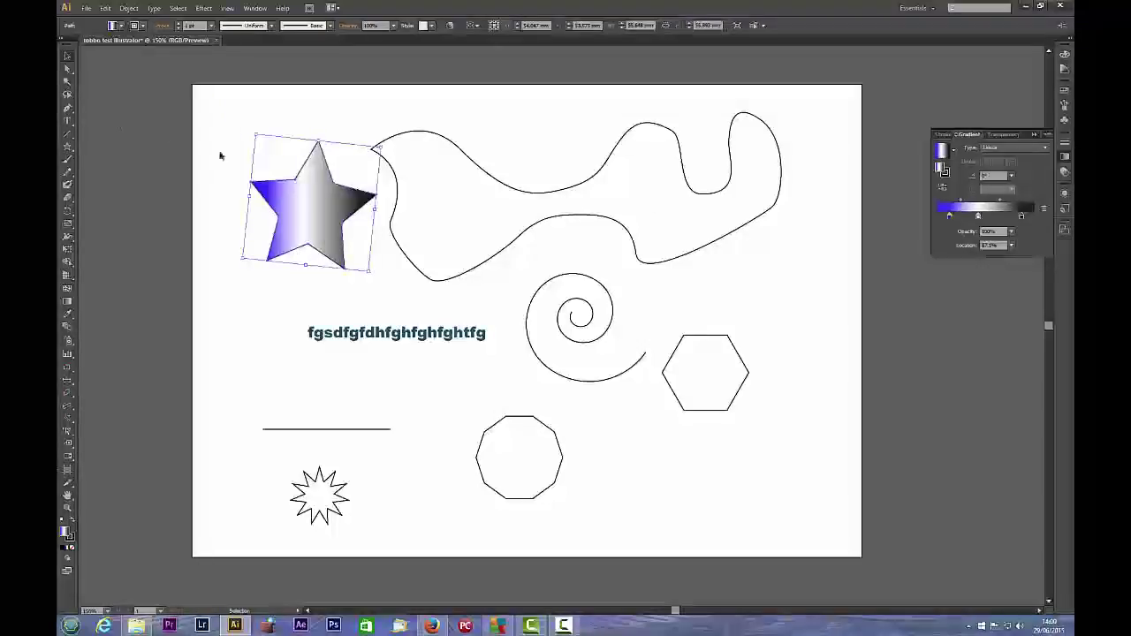
Copy the star's blue-to-black gradient onto the decagon with the Eyedropper
click(229, 125)
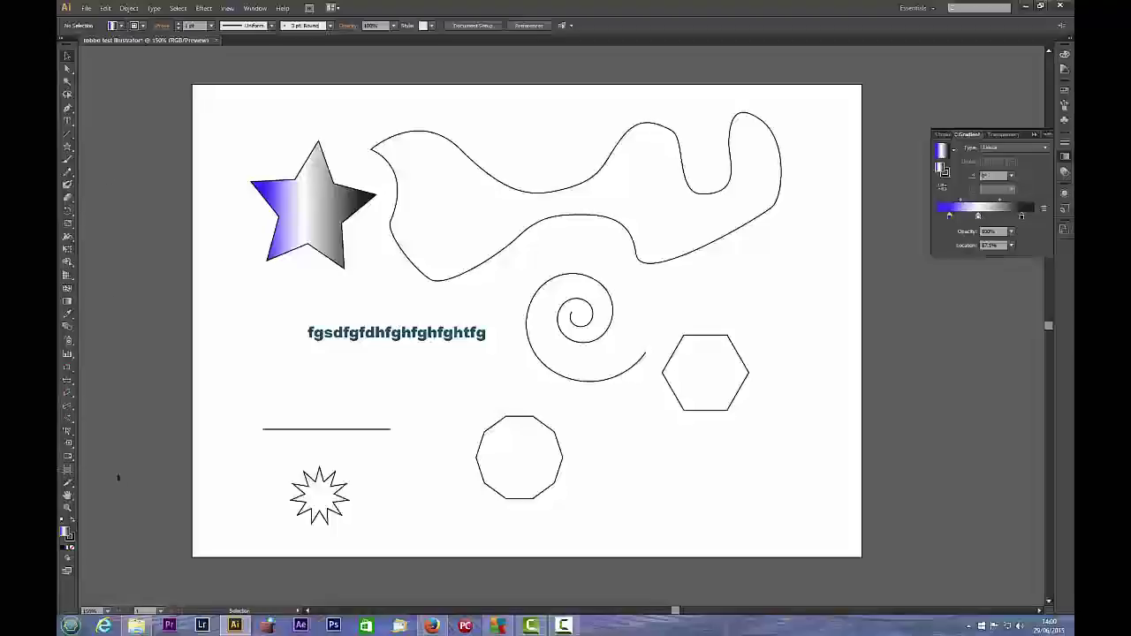
click(478, 461)
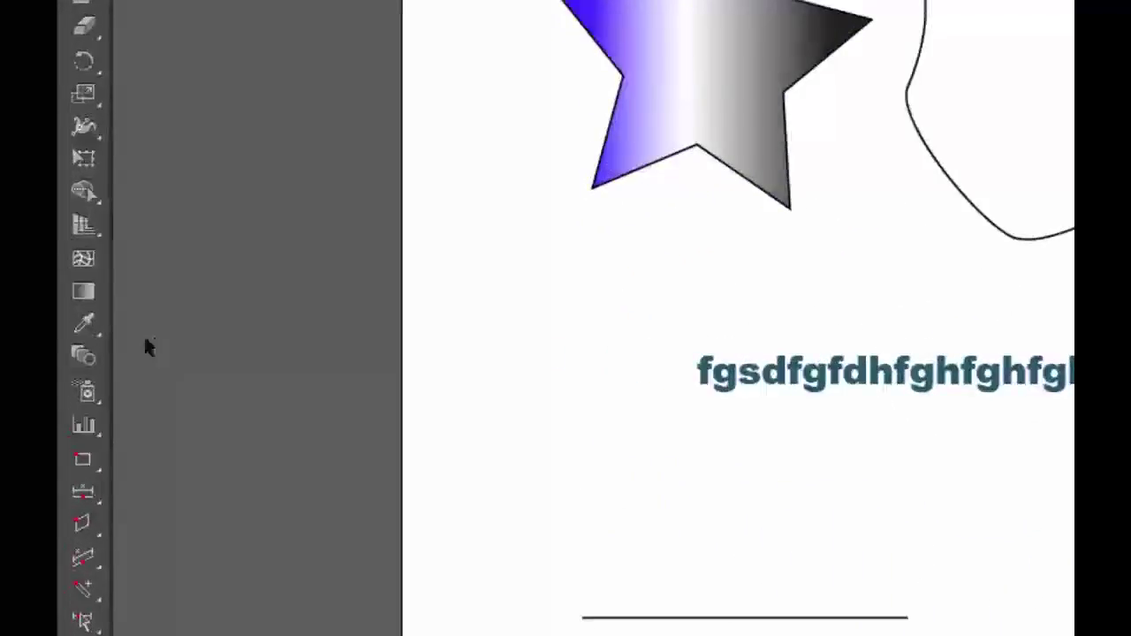
click(708, 81)
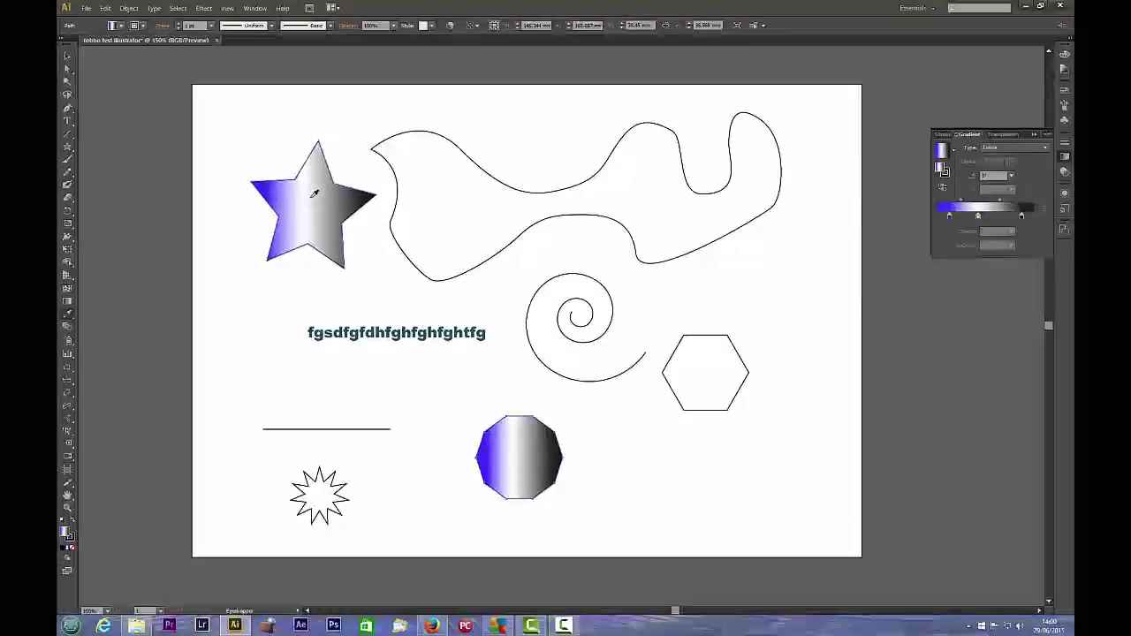
click(67, 55)
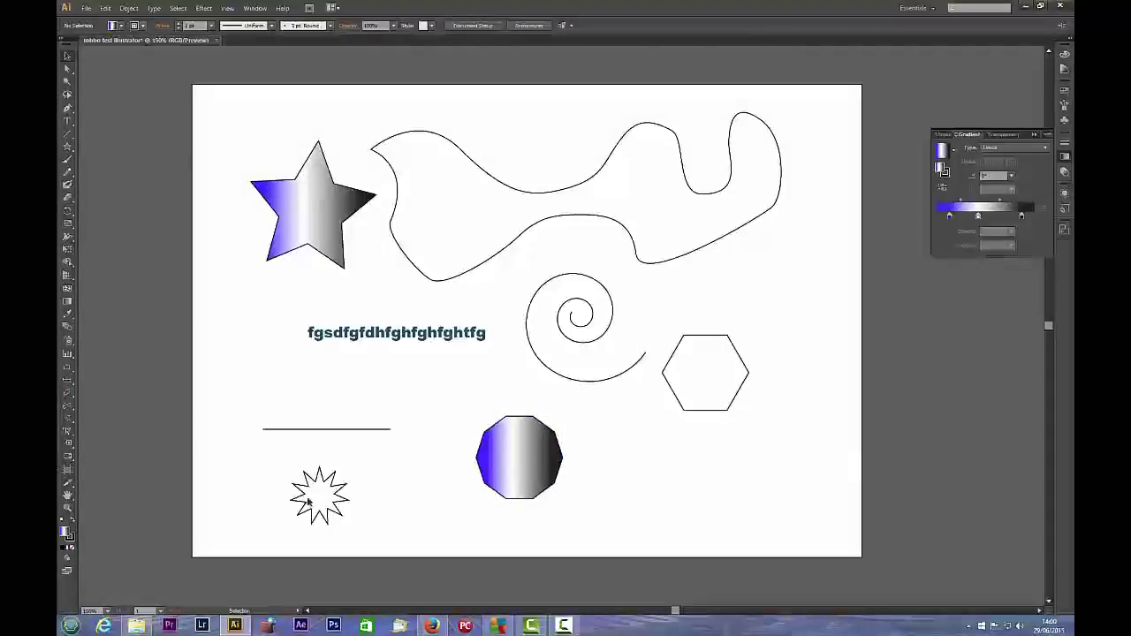
Apply the same gradient to the small burst star, then deselect it
click(333, 484)
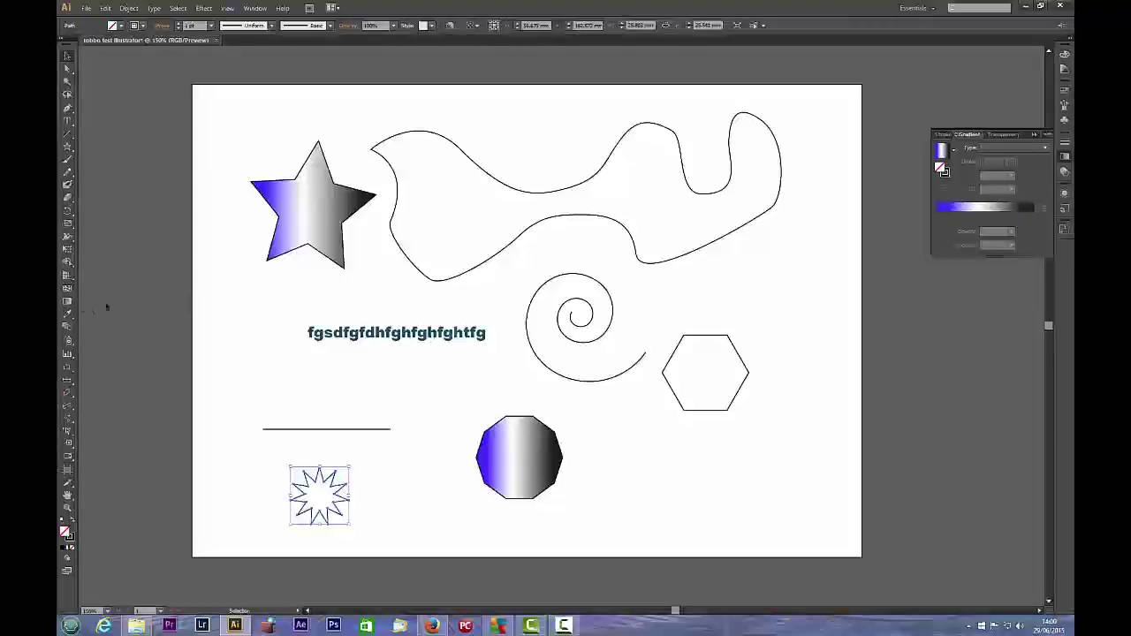
click(68, 314)
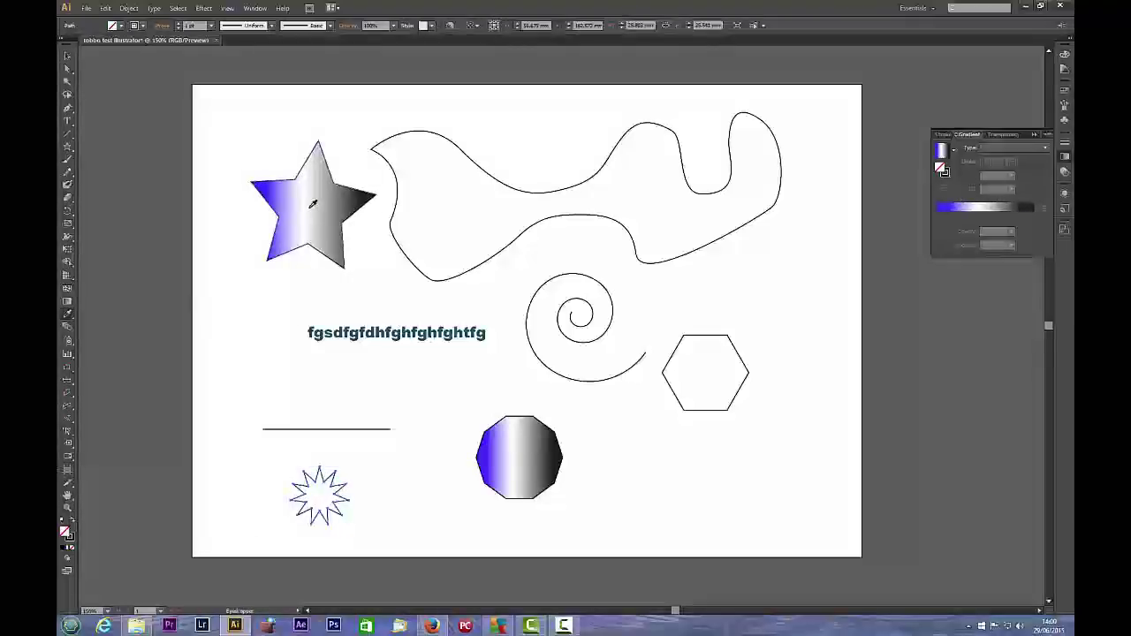
click(312, 204)
click(67, 55)
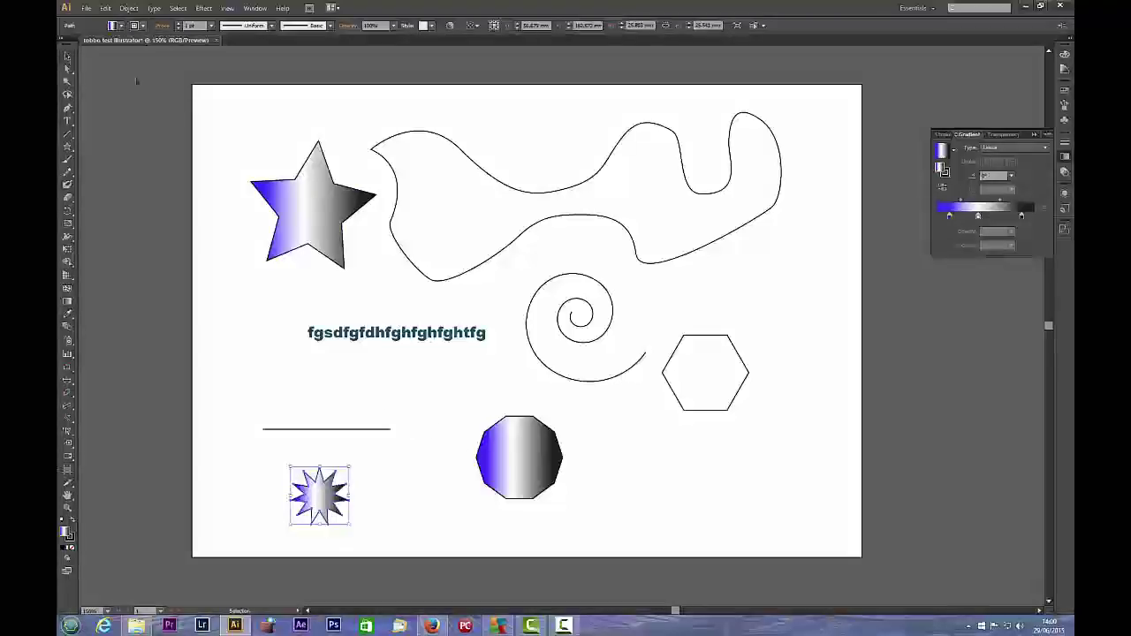
click(707, 311)
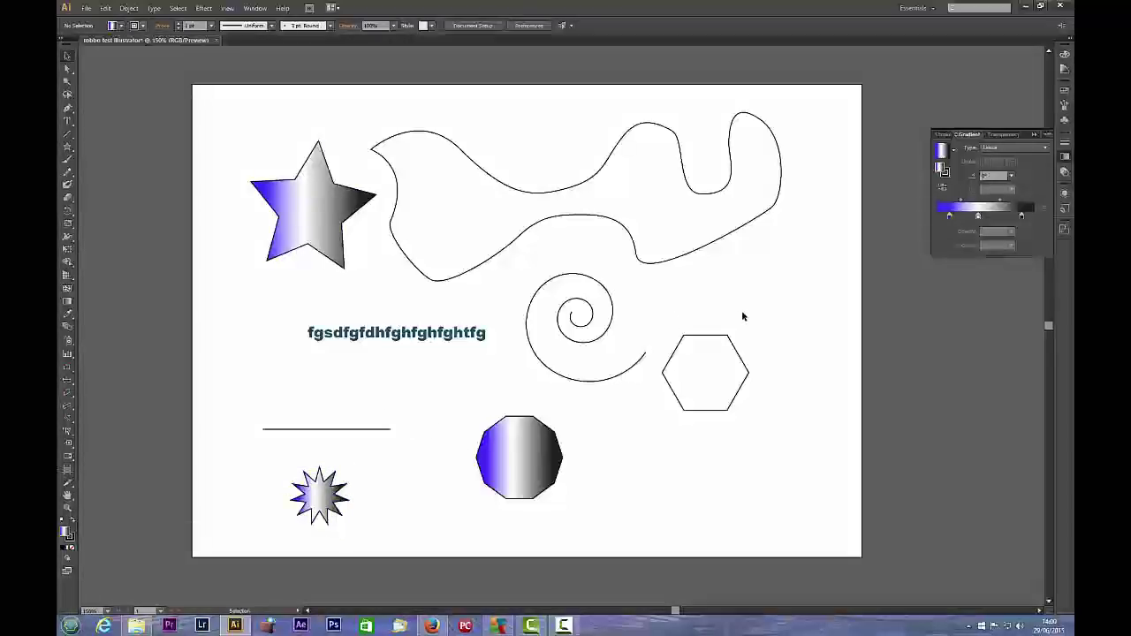